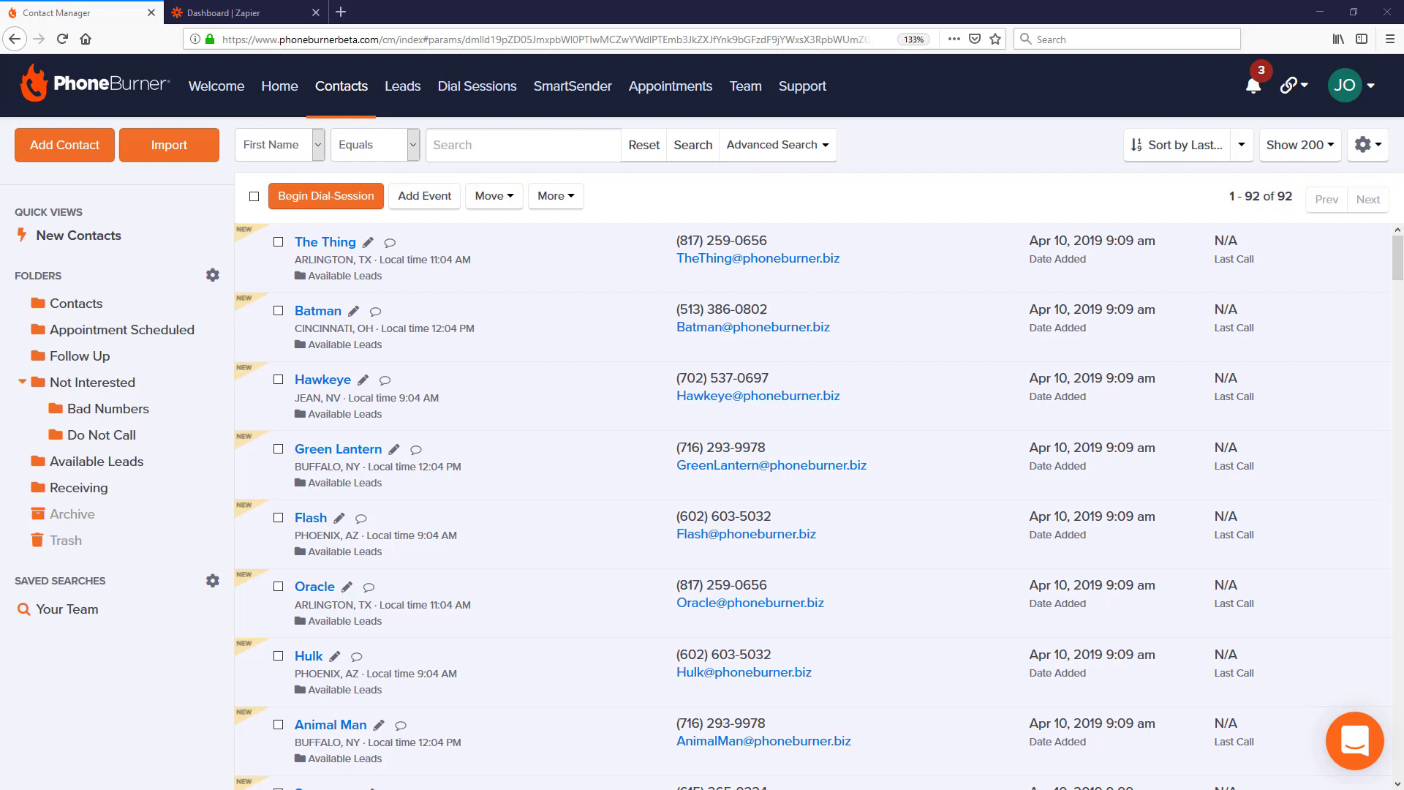
Switch to the Zapier dashboard's 'webhook testing' folder, which lists five PhoneBurner Zaps
left_click(220, 13)
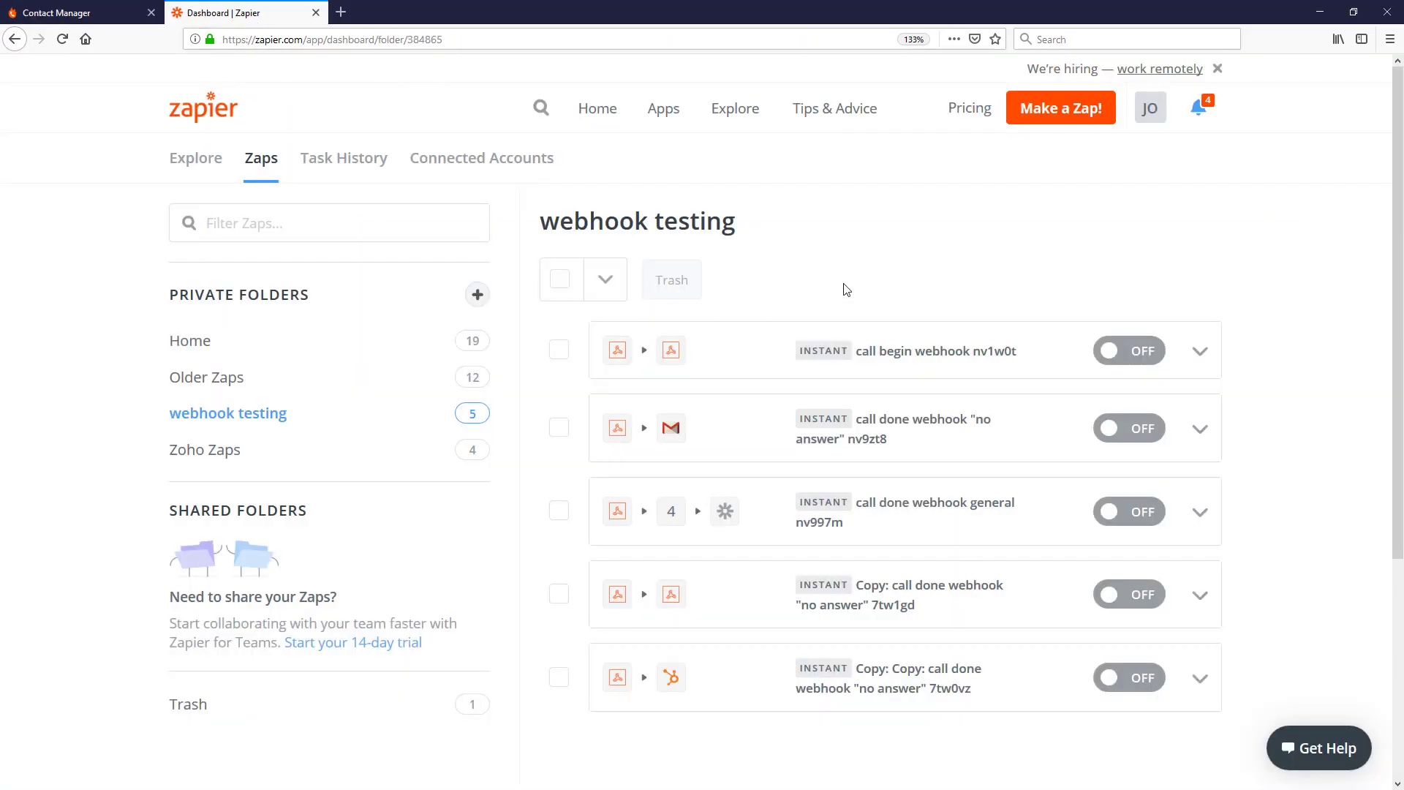
Back in PhoneBurner's Contact Manager, select all 92 contacts in the list
left_click(88, 12)
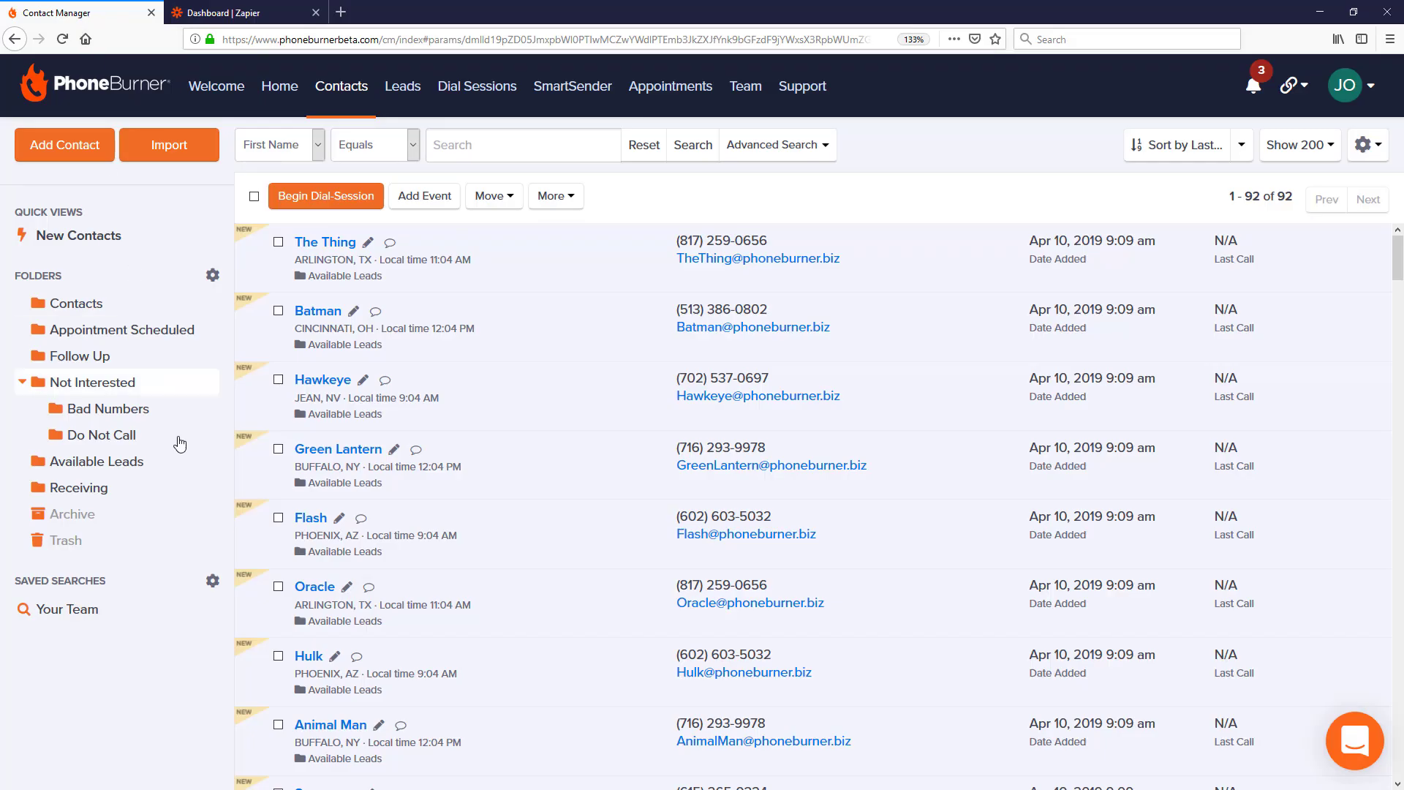
left_click(253, 196)
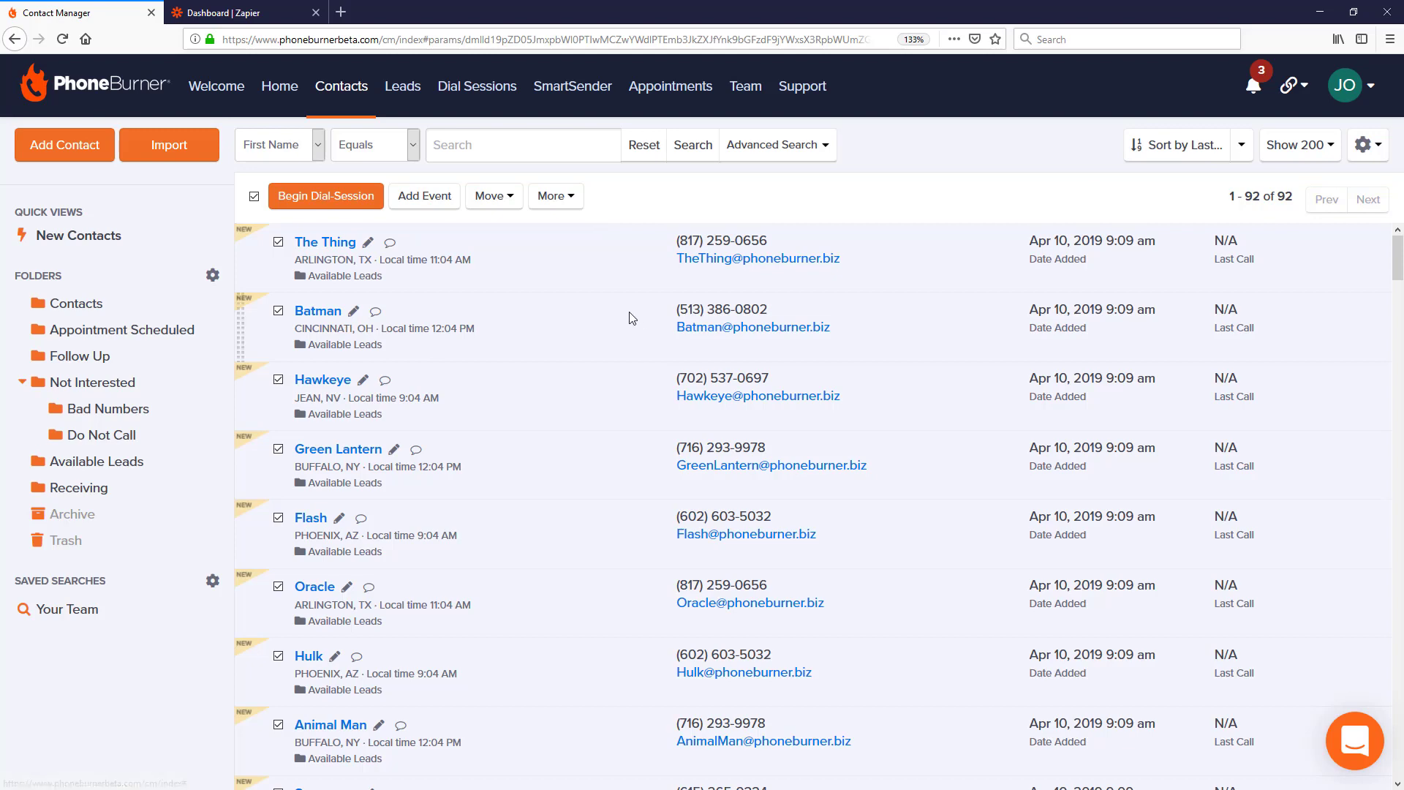
Open Dial Session Settings and locate the empty Call Begin and Call End Webhook fields
left_click(1349, 86)
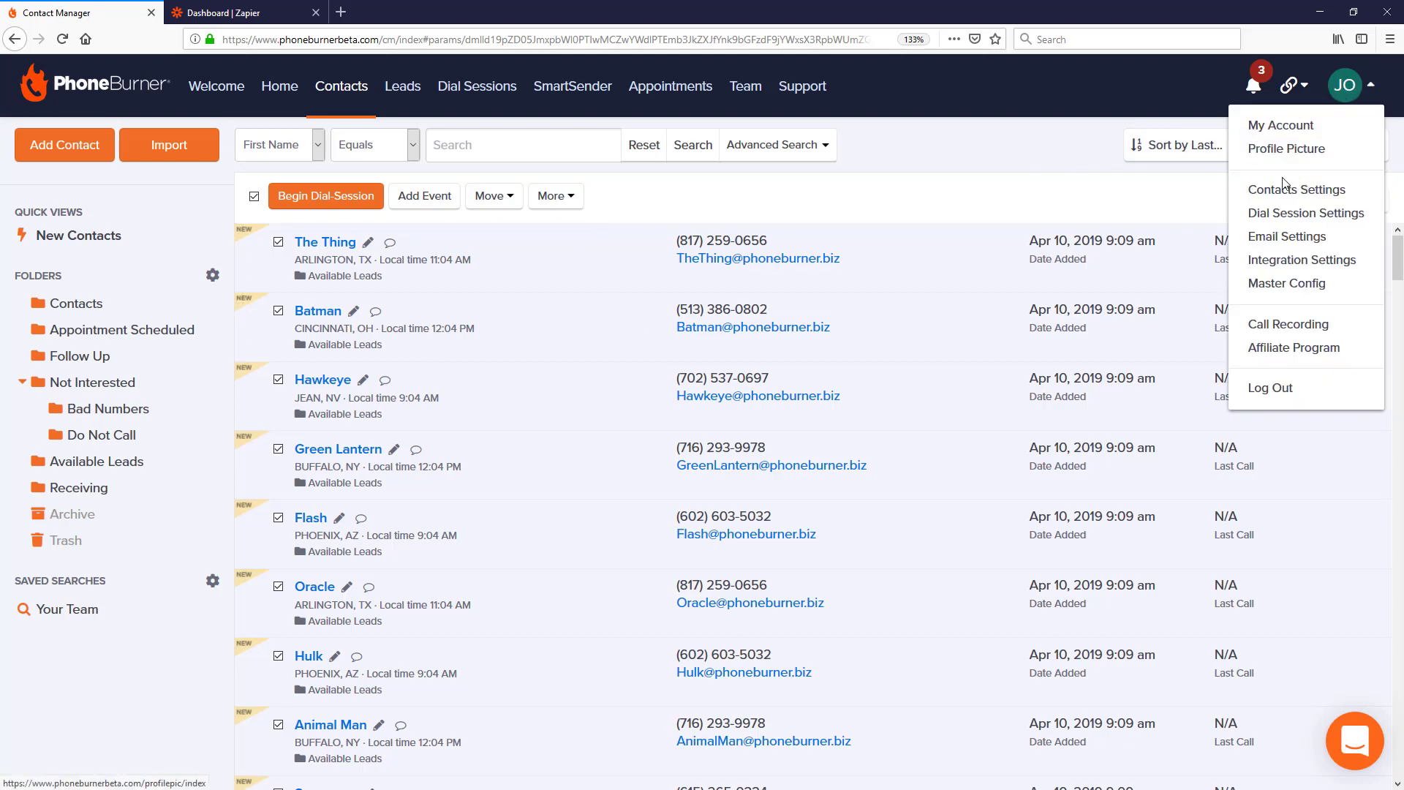
left_click(1304, 214)
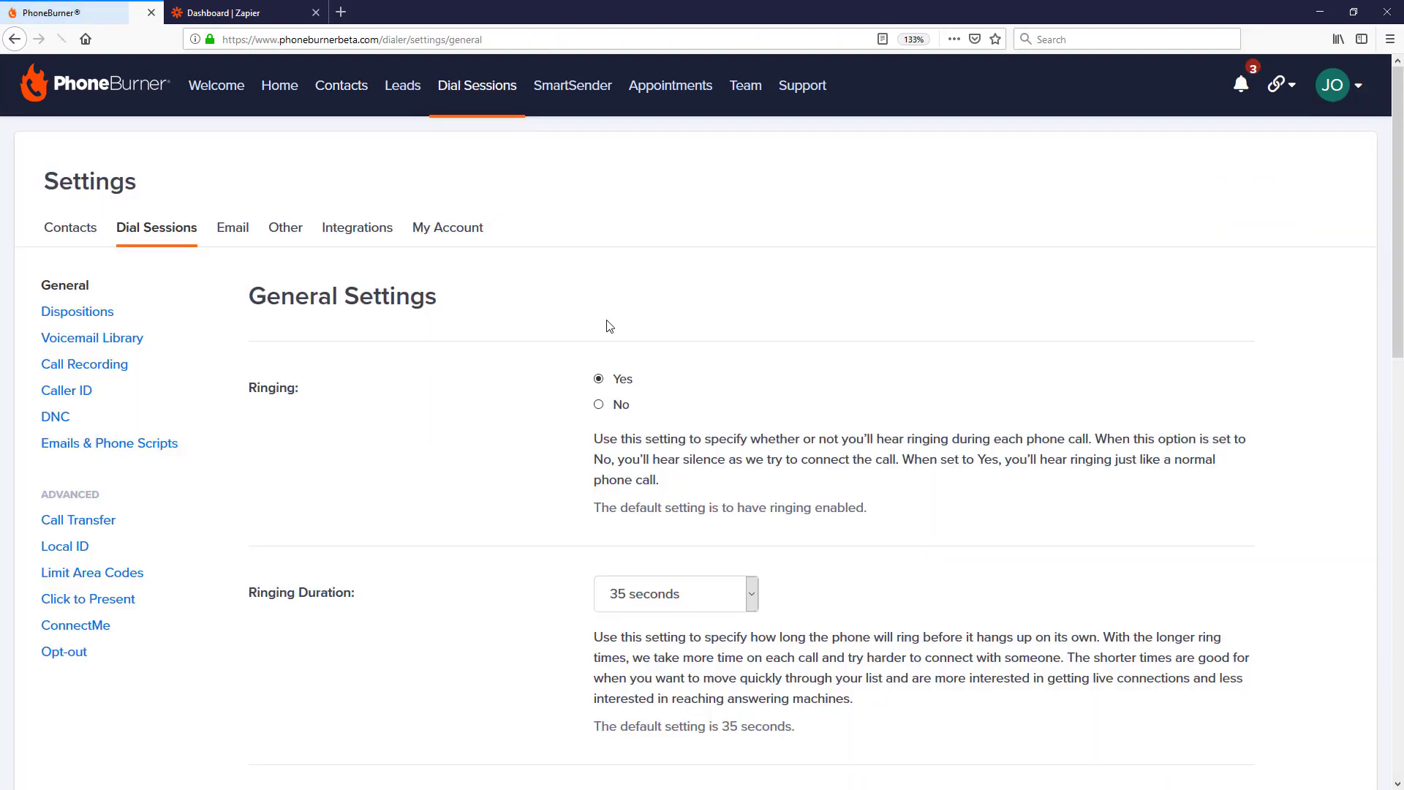
scroll(464, 322, "down", 2)
scroll(464, 322, "down", 10)
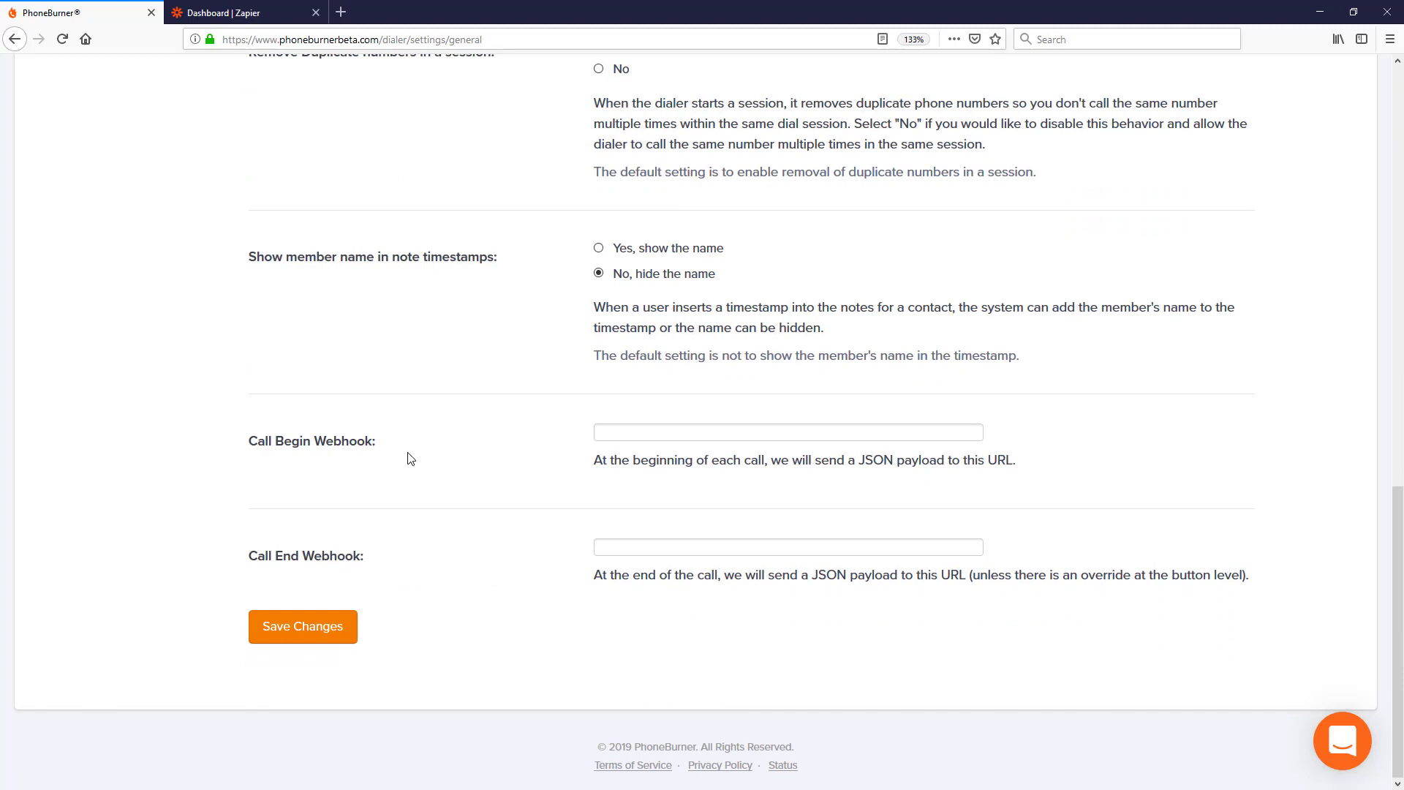
left_click_drag(376, 441, 252, 439)
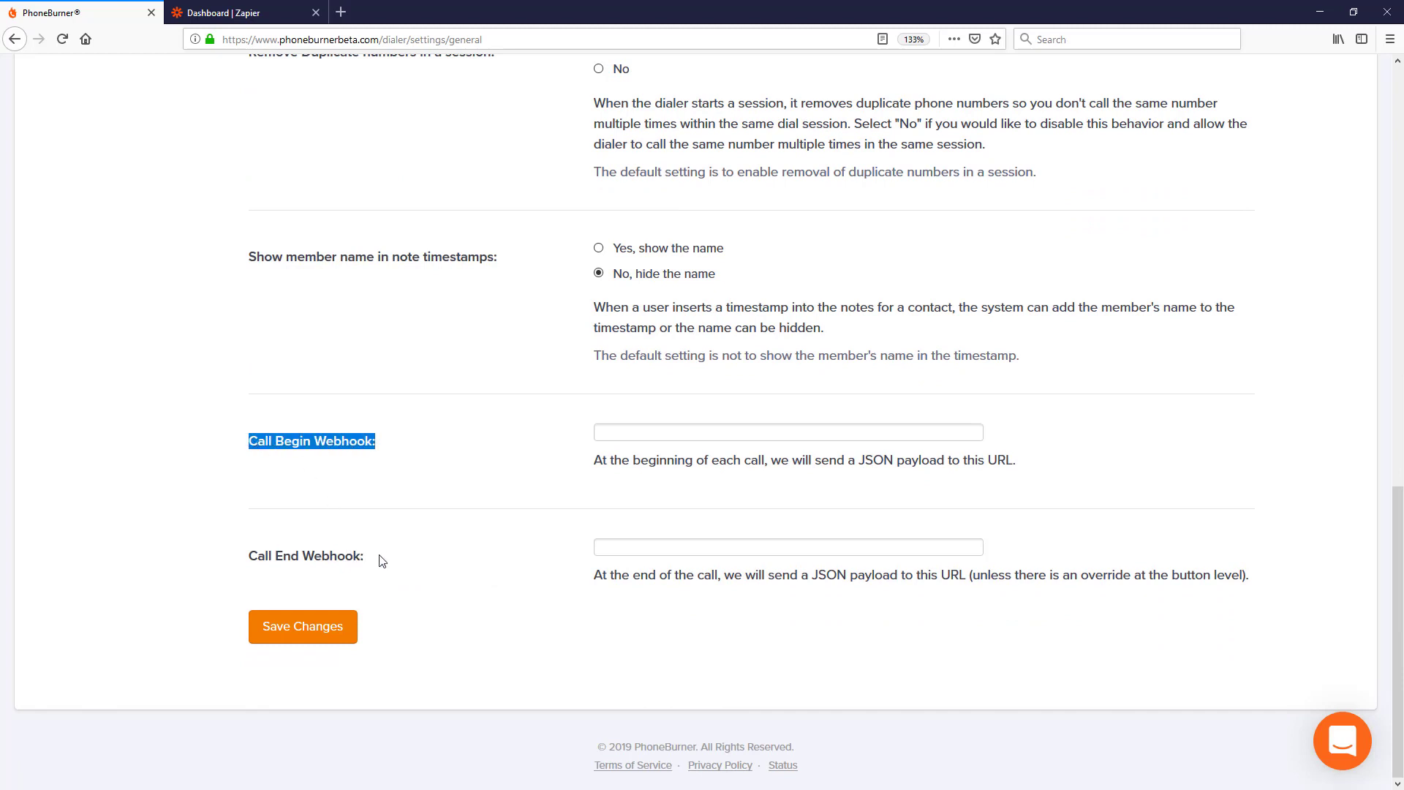
left_click_drag(381, 561, 298, 559)
left_click(422, 555)
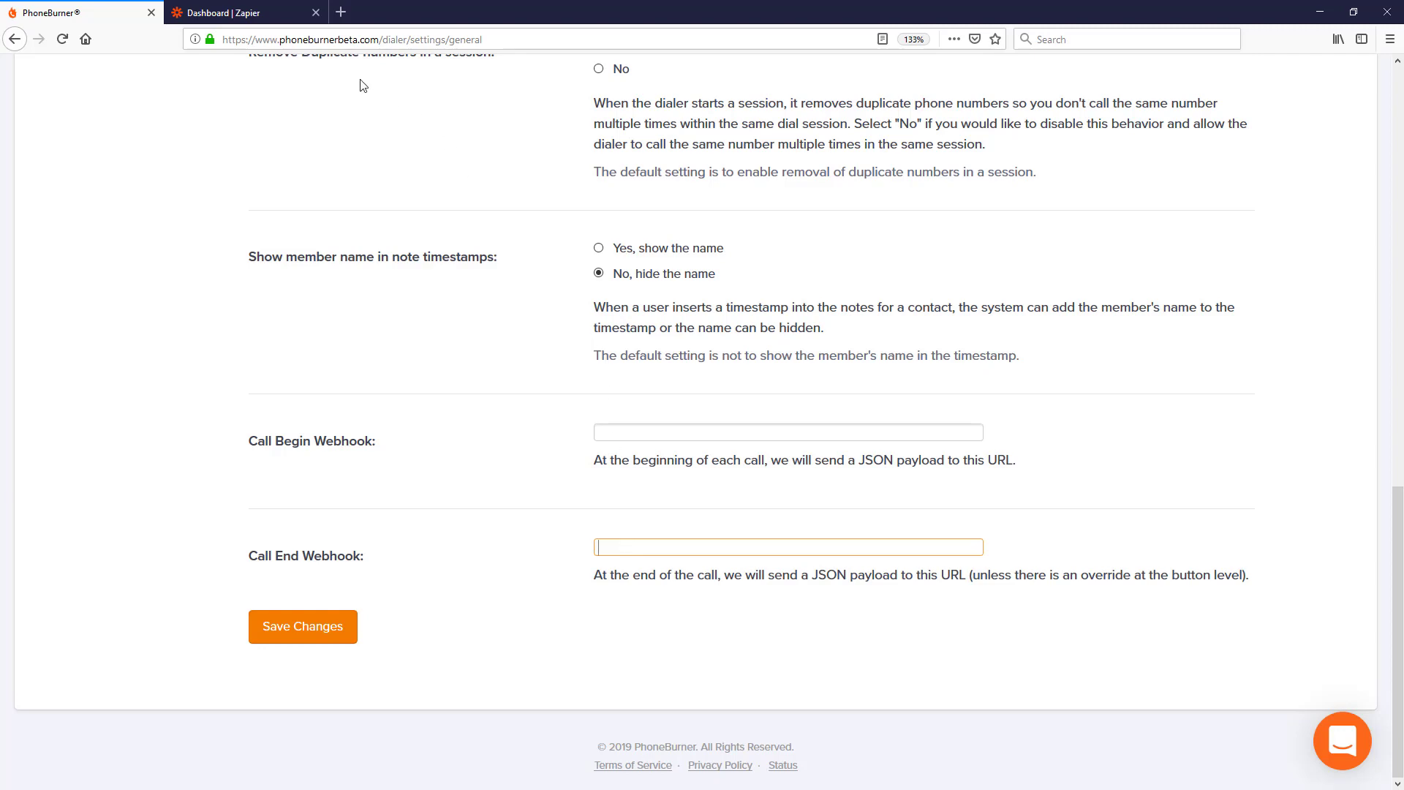
Copy the catch-hook URL from the 'call done webhook general' Zap's Set Up Webhook step
left_click(224, 19)
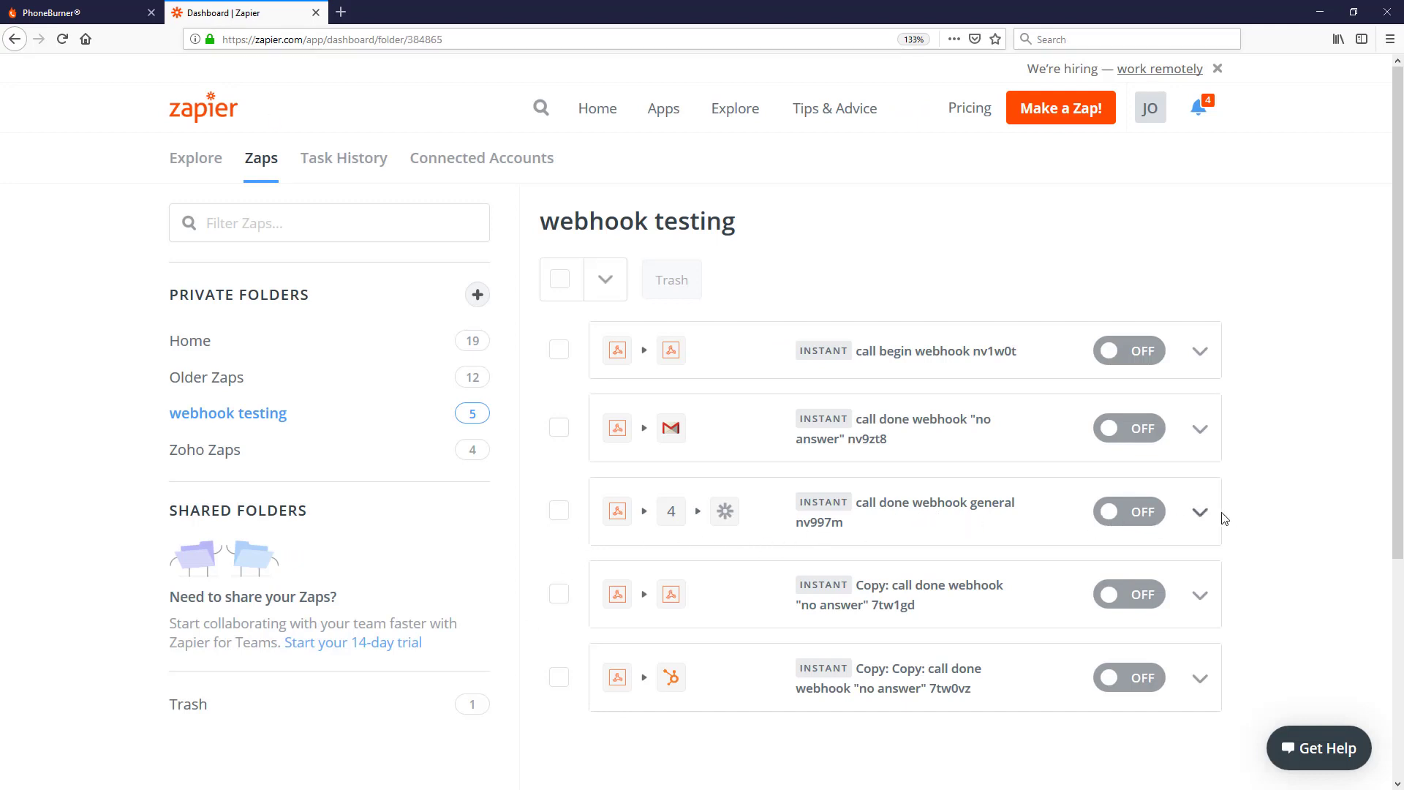
left_click(1204, 514)
left_click(1012, 543)
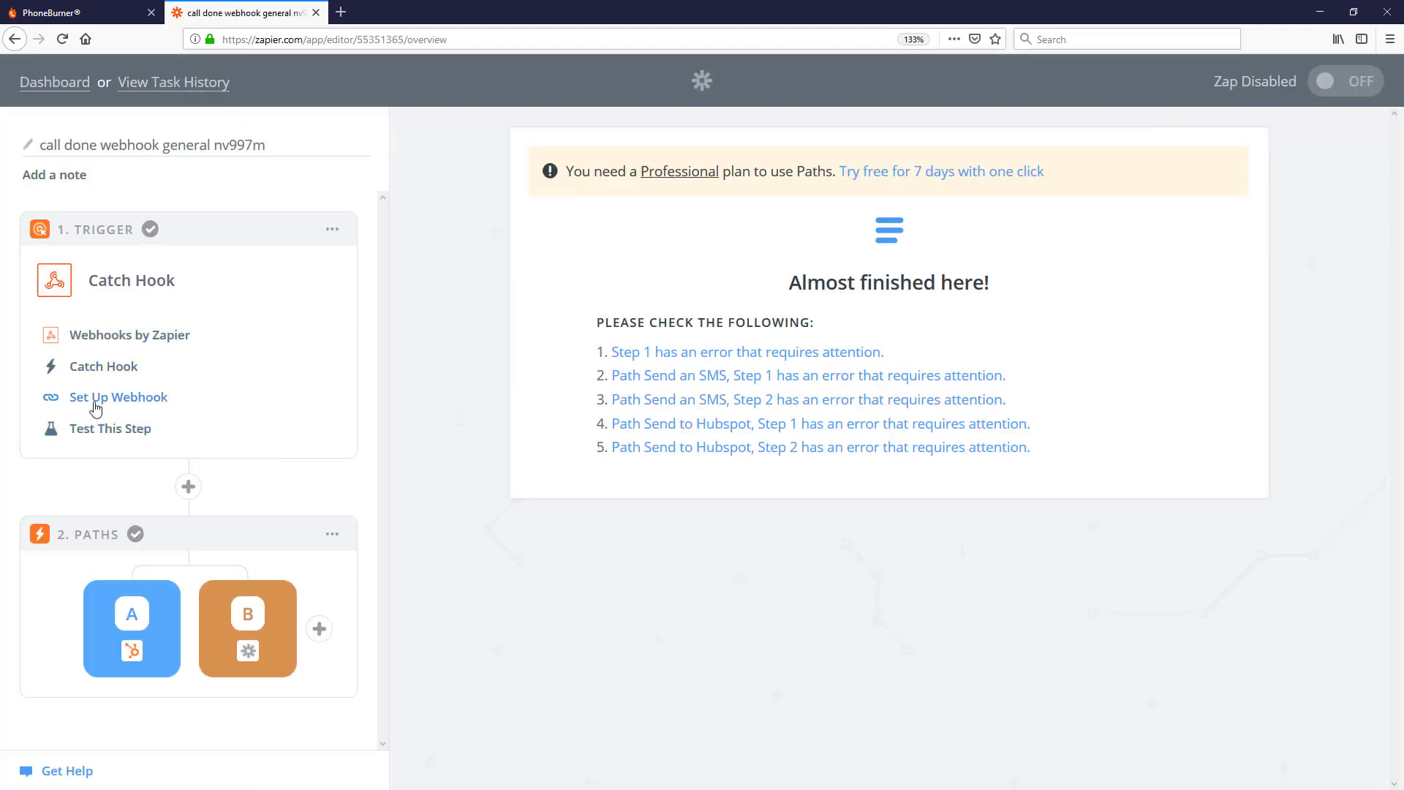
left_click(139, 401)
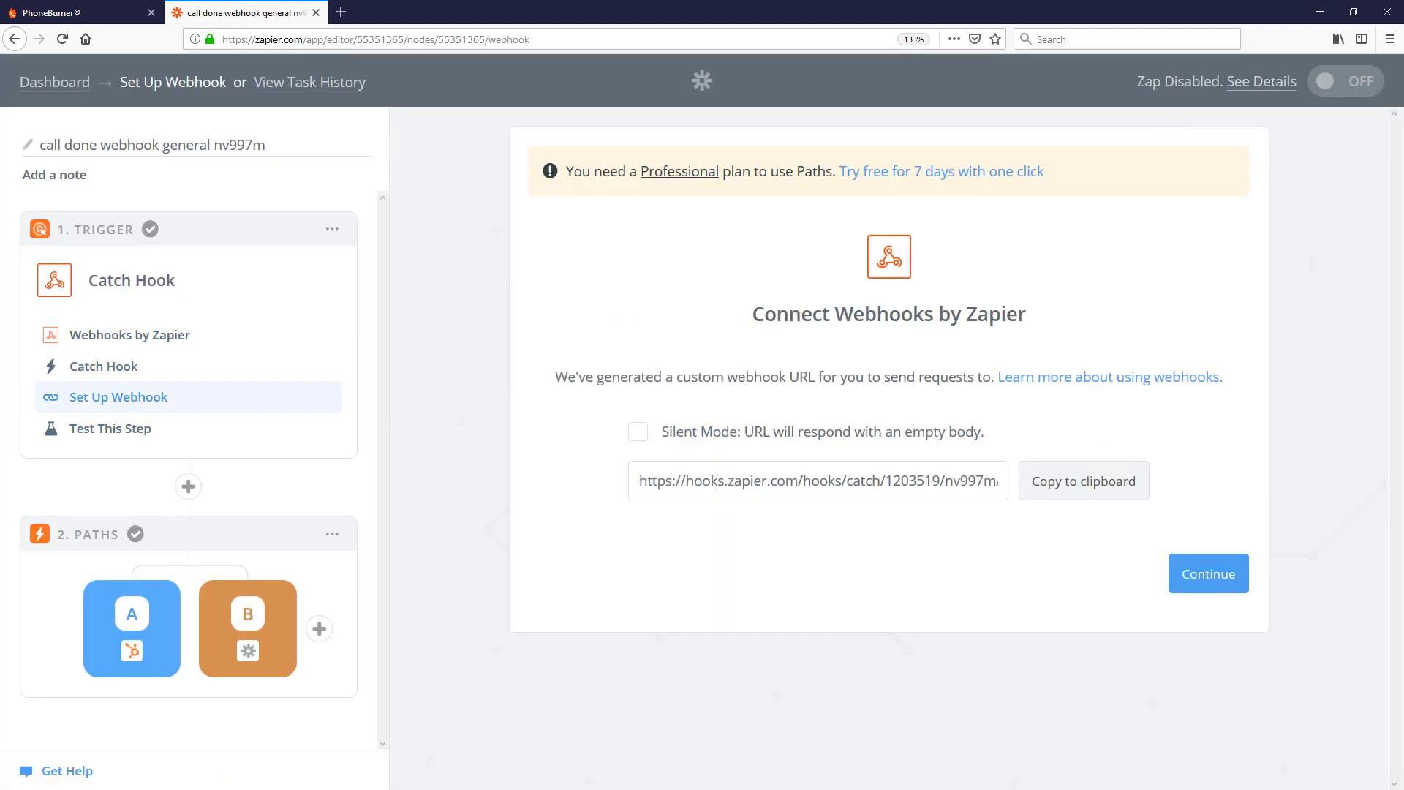
left_click(1090, 496)
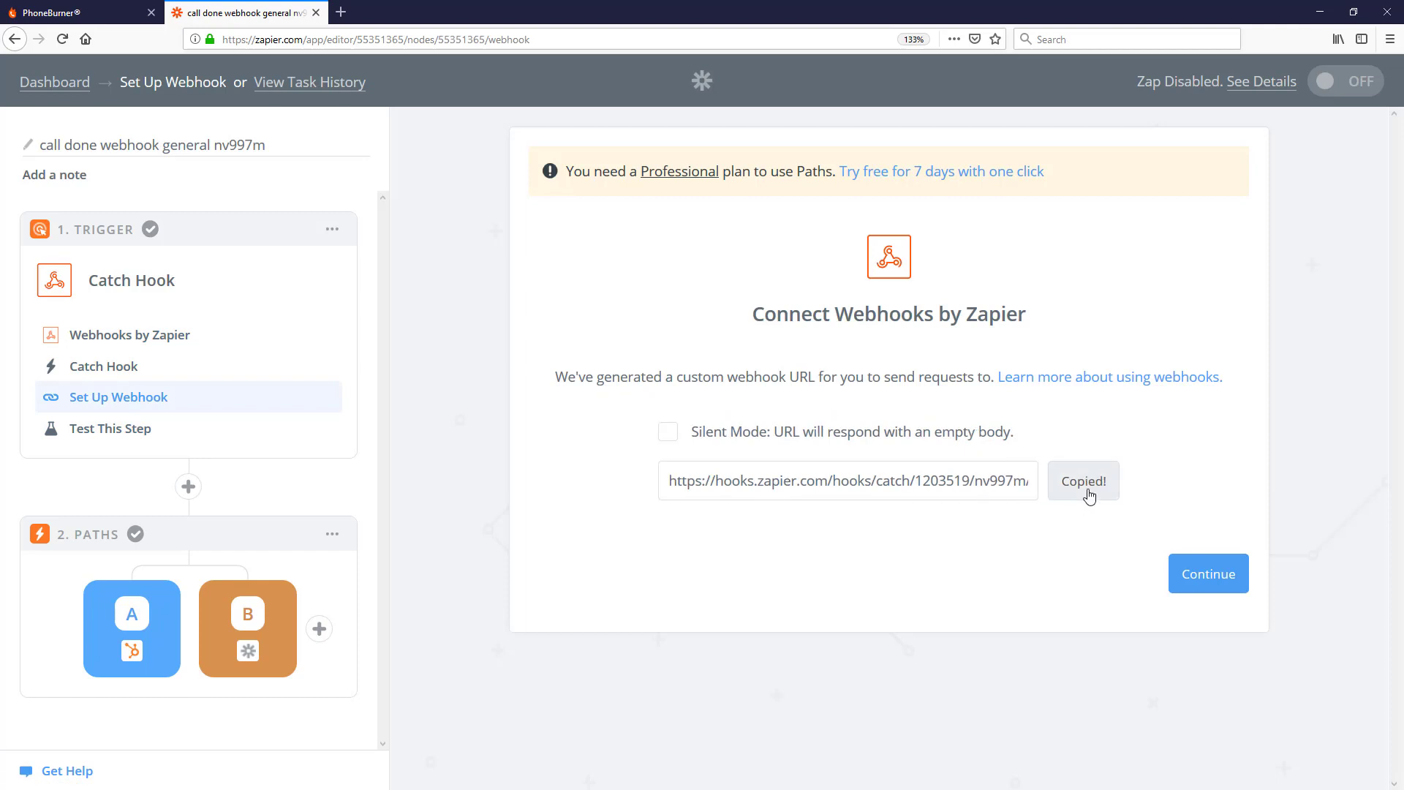
left_click(74, 15)
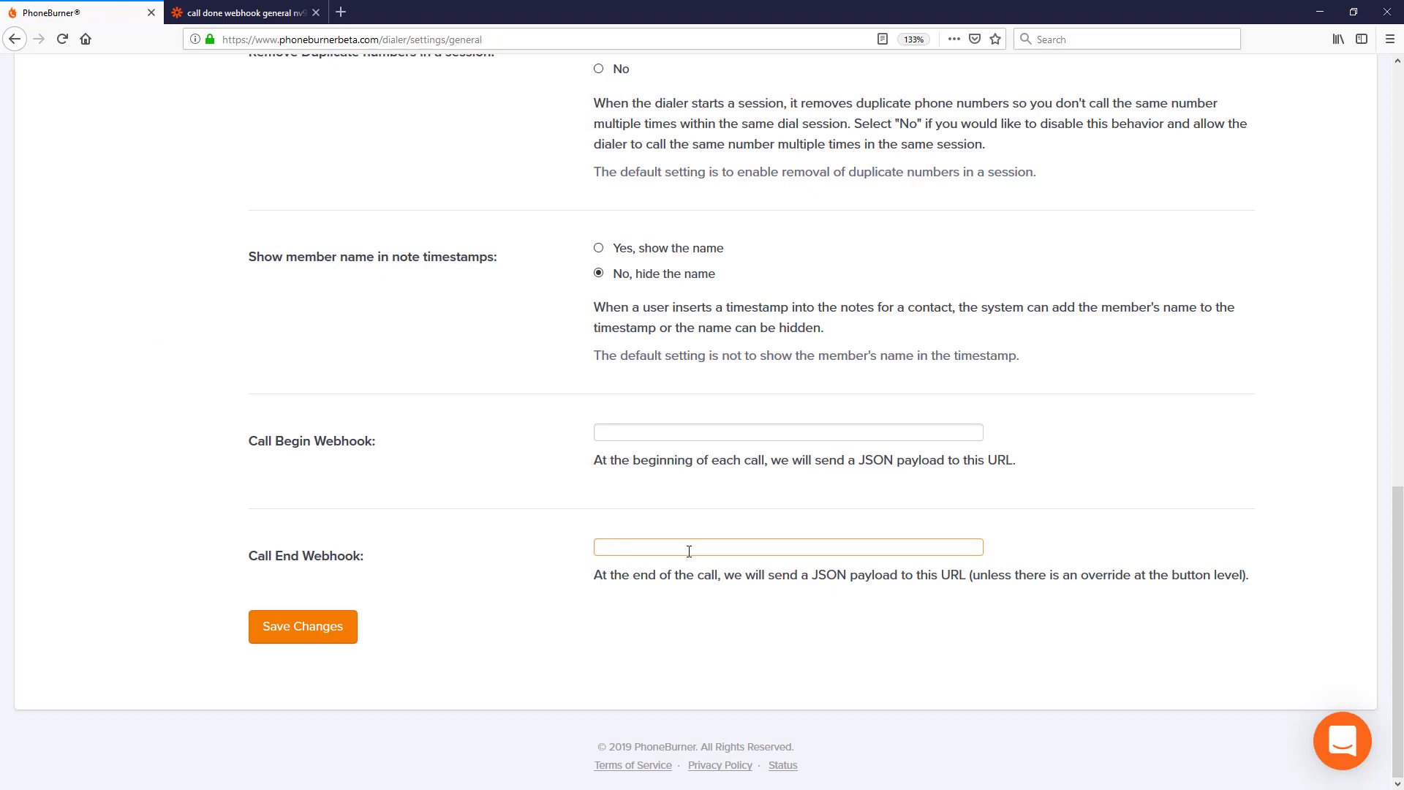
Paste the Zapier catch-hook URL into Call End Webhook and save the dialer settings
left_click(689, 551)
key("ctrl+v")
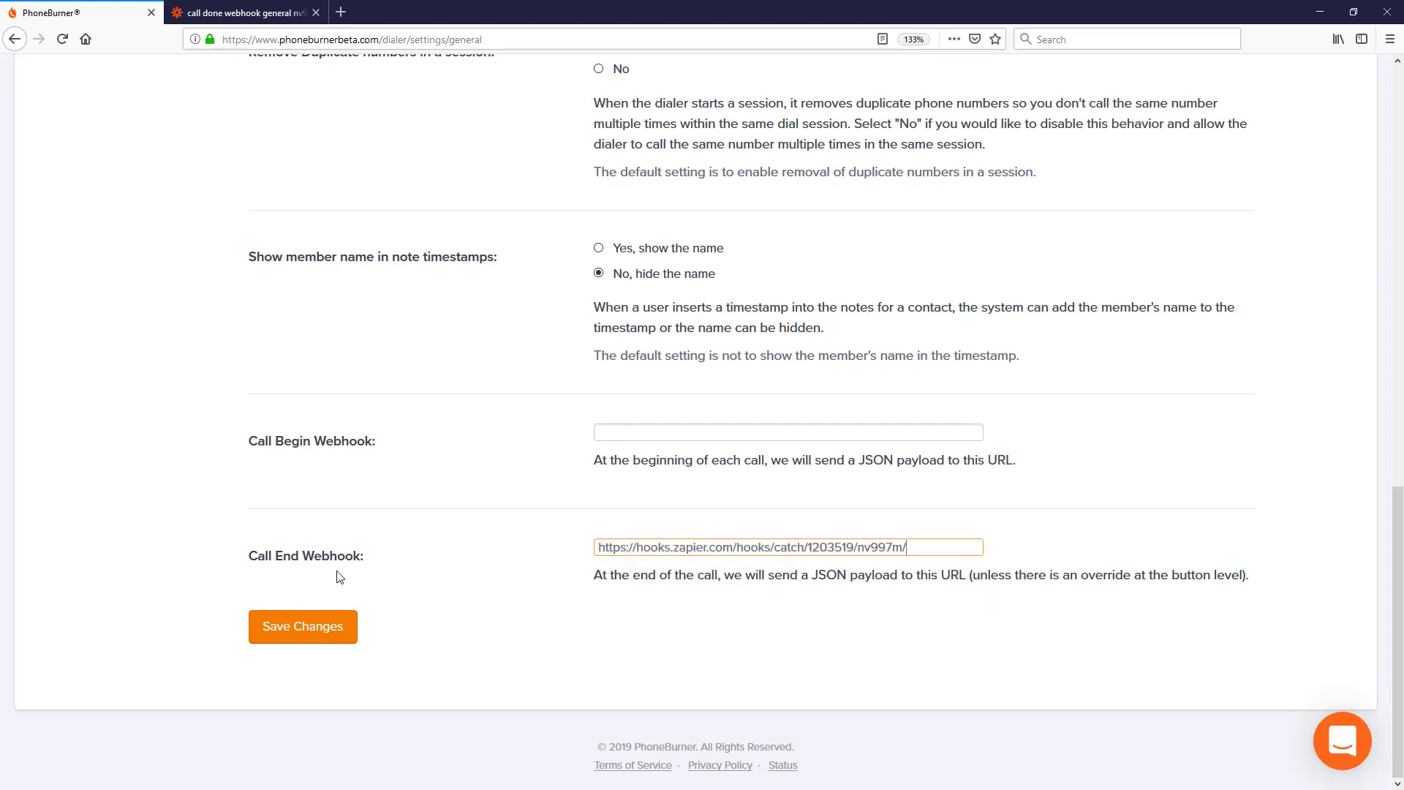
left_click(319, 628)
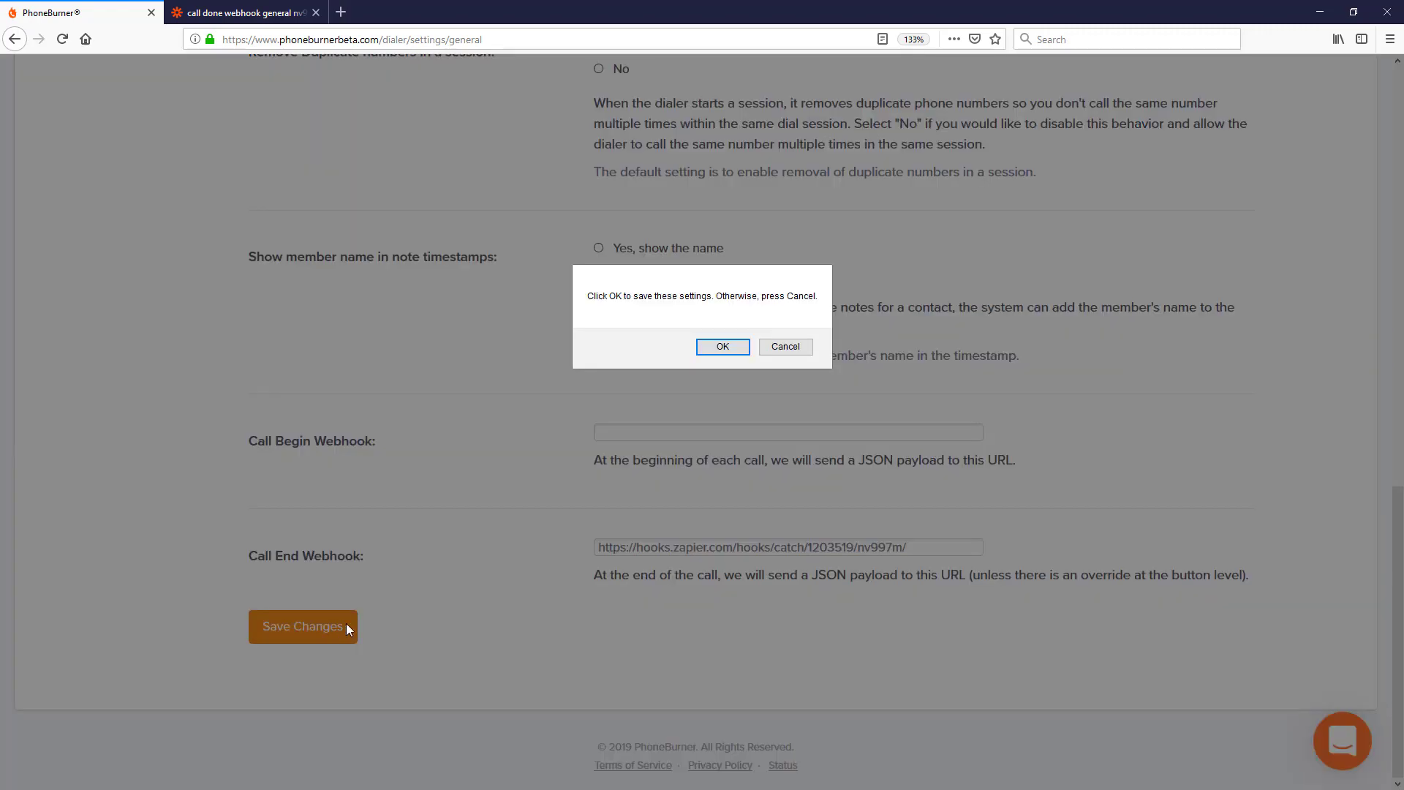
left_click(703, 350)
scroll(864, 518, "down", 4)
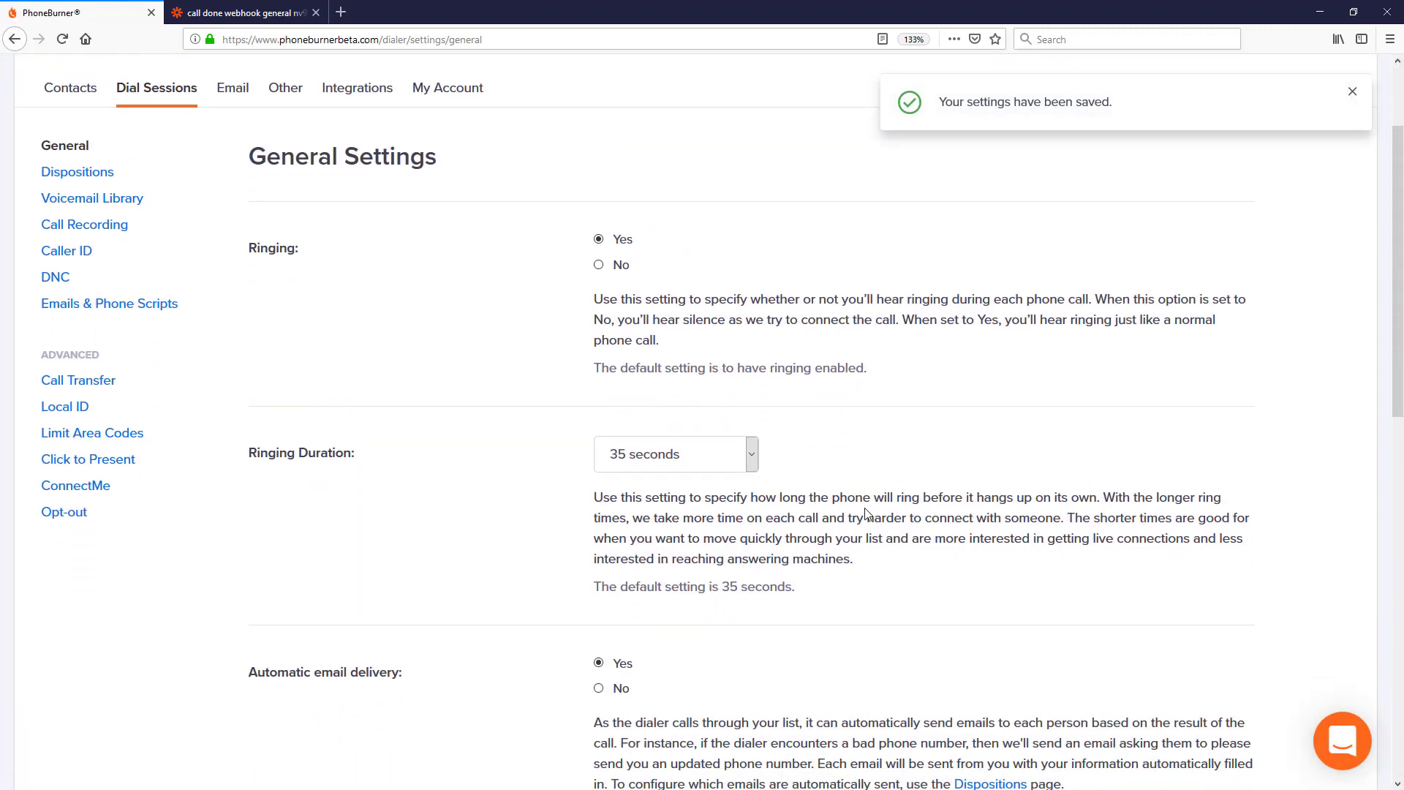
scroll(864, 518, "down", 6)
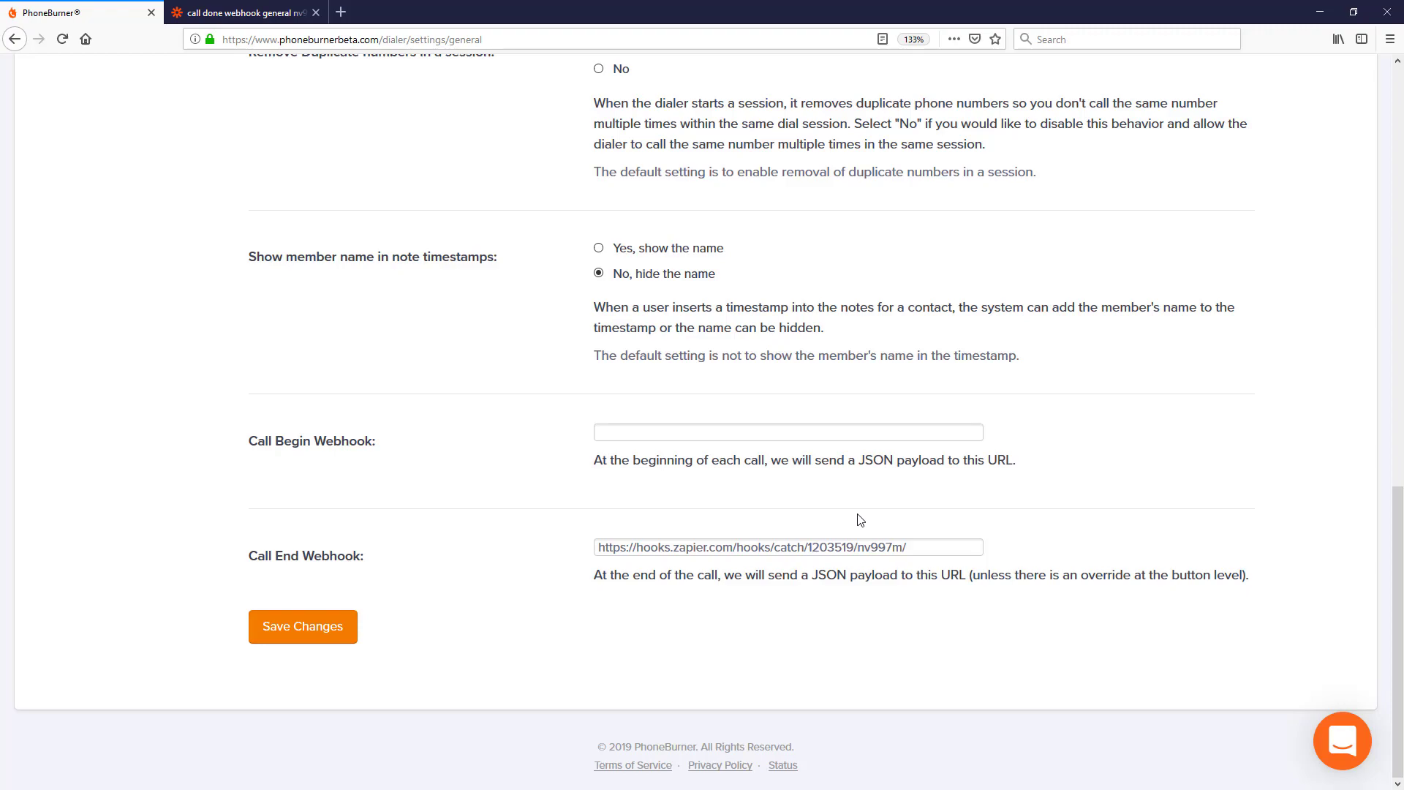
Start a dial session with the checked contacts and begin dialing
scroll(743, 477, "up", 10)
left_click(342, 85)
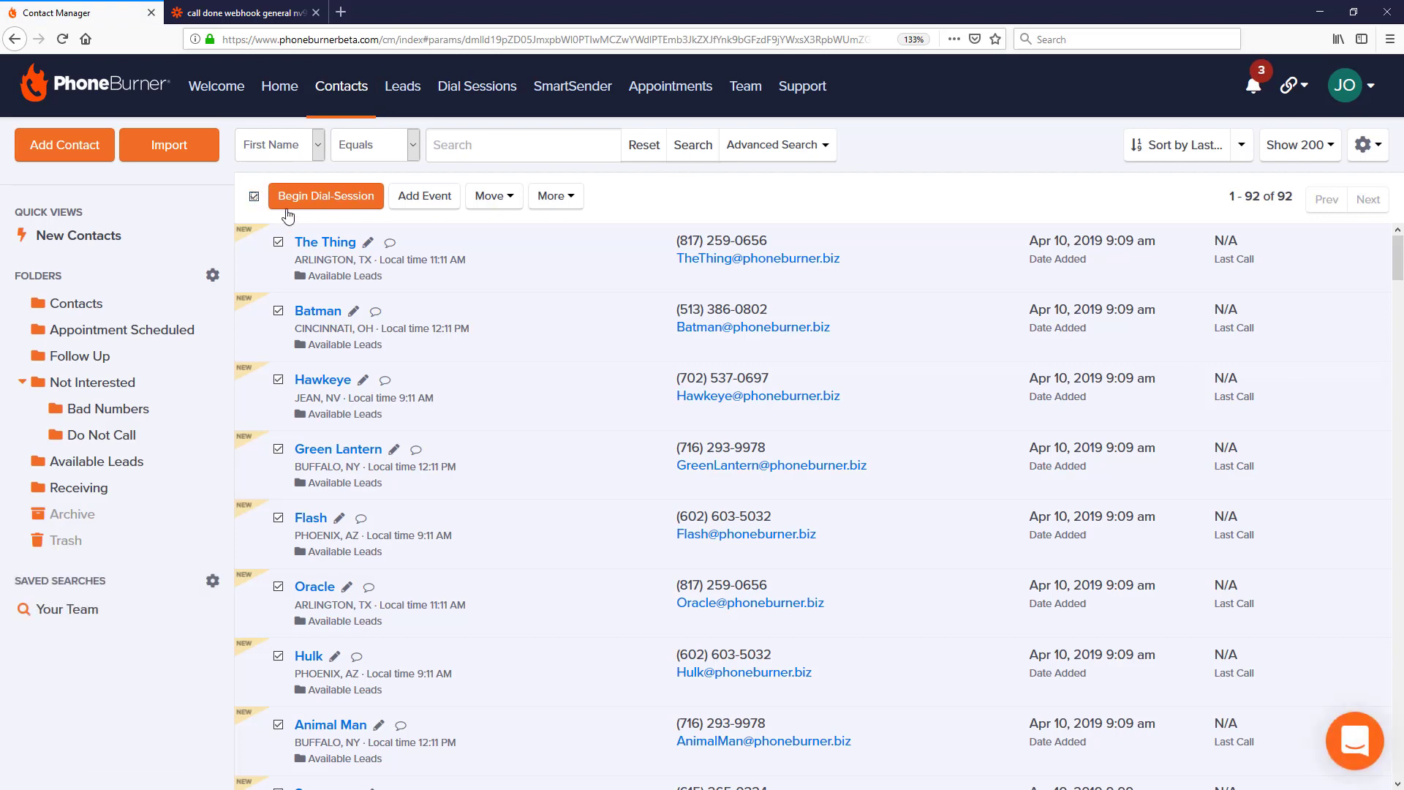
left_click(301, 211)
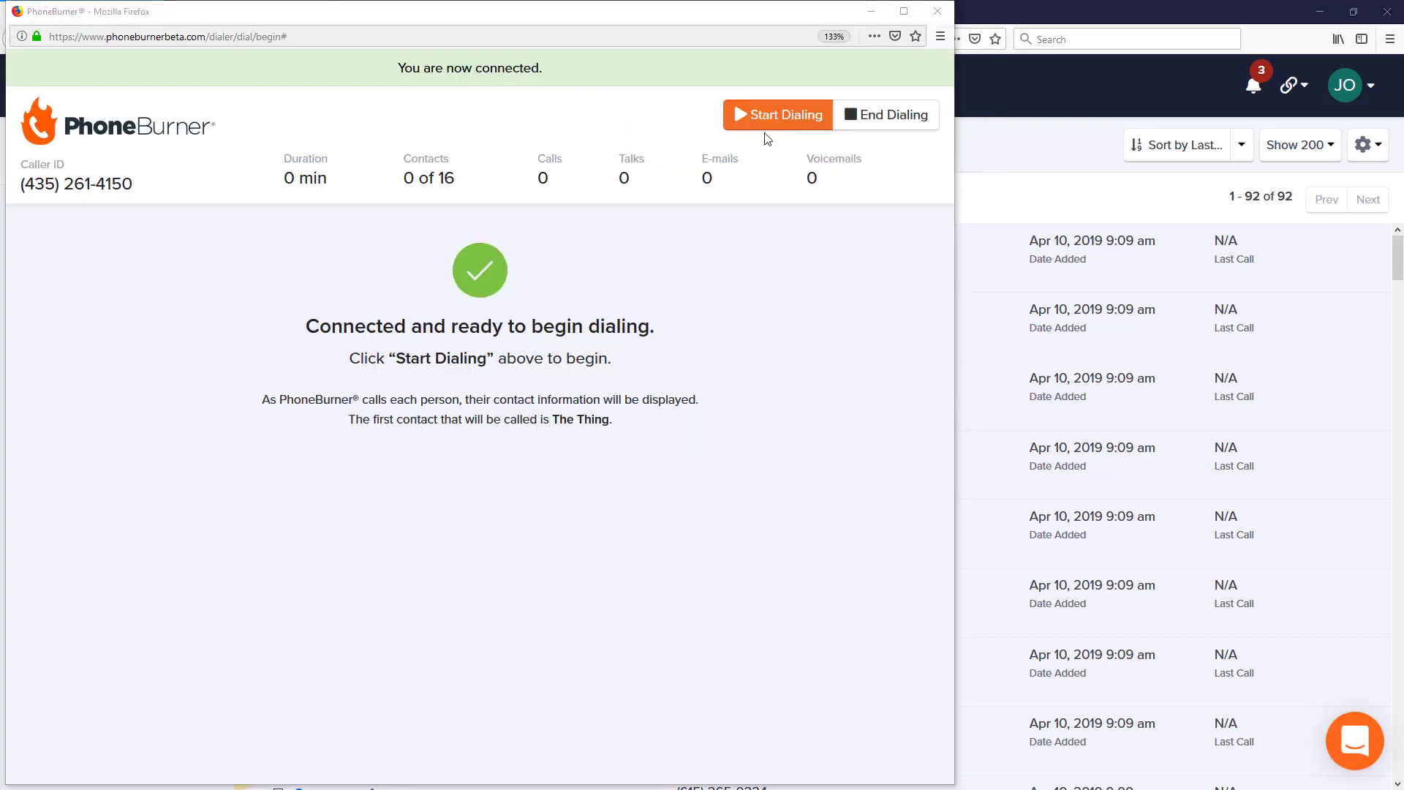
left_click(776, 122)
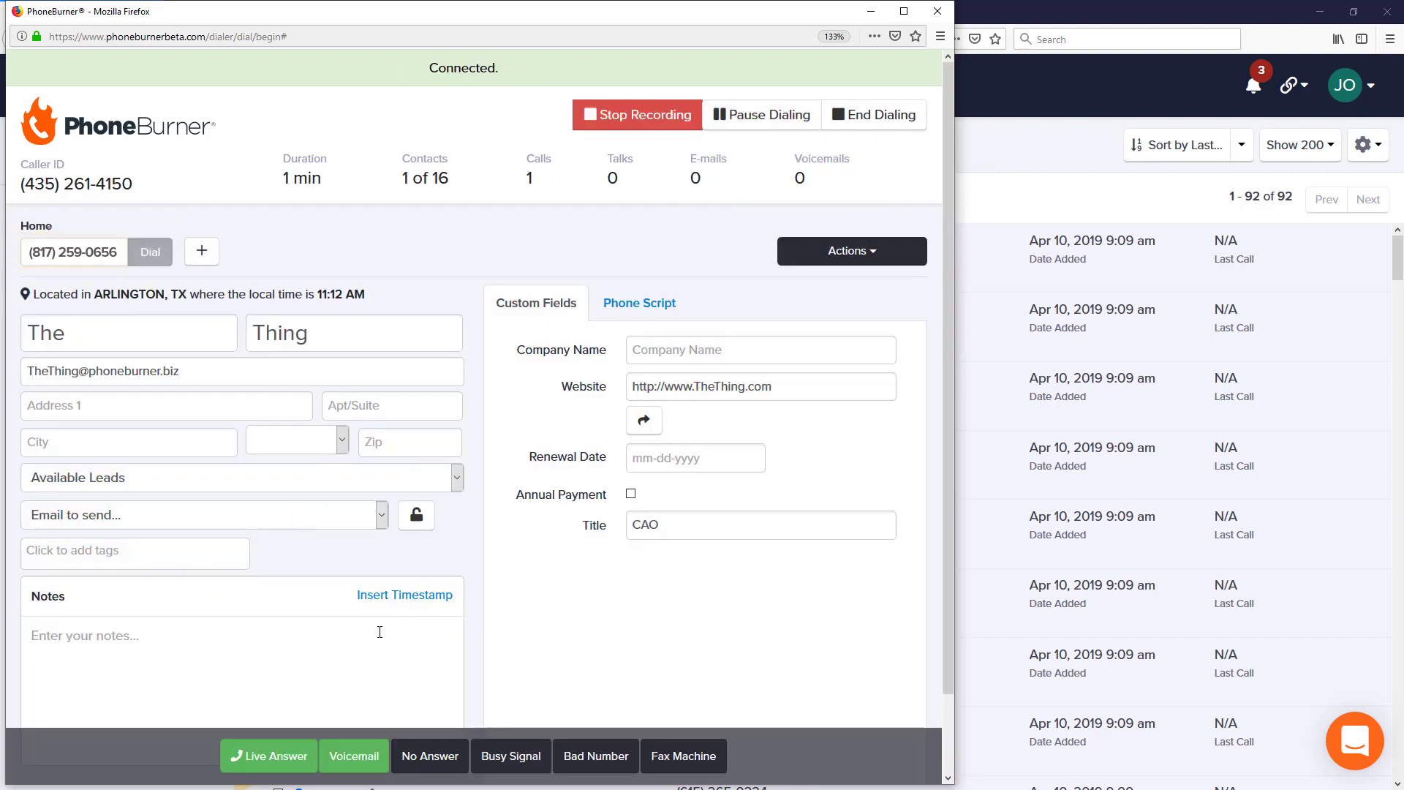
Log calls as Voicemail, No Answer, Booked Appointment and Follow Up, then pause and close the dialer
left_click(333, 758)
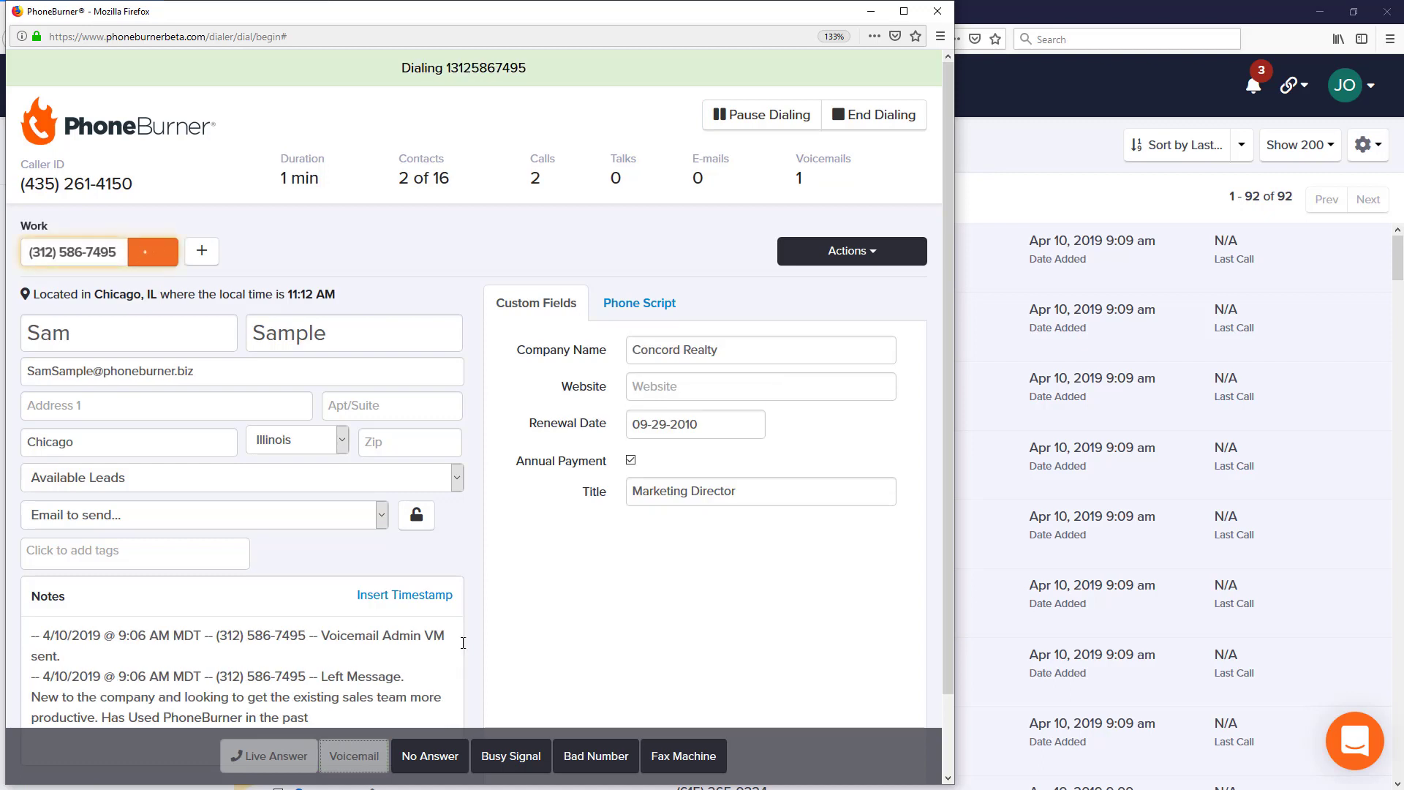
left_click(431, 761)
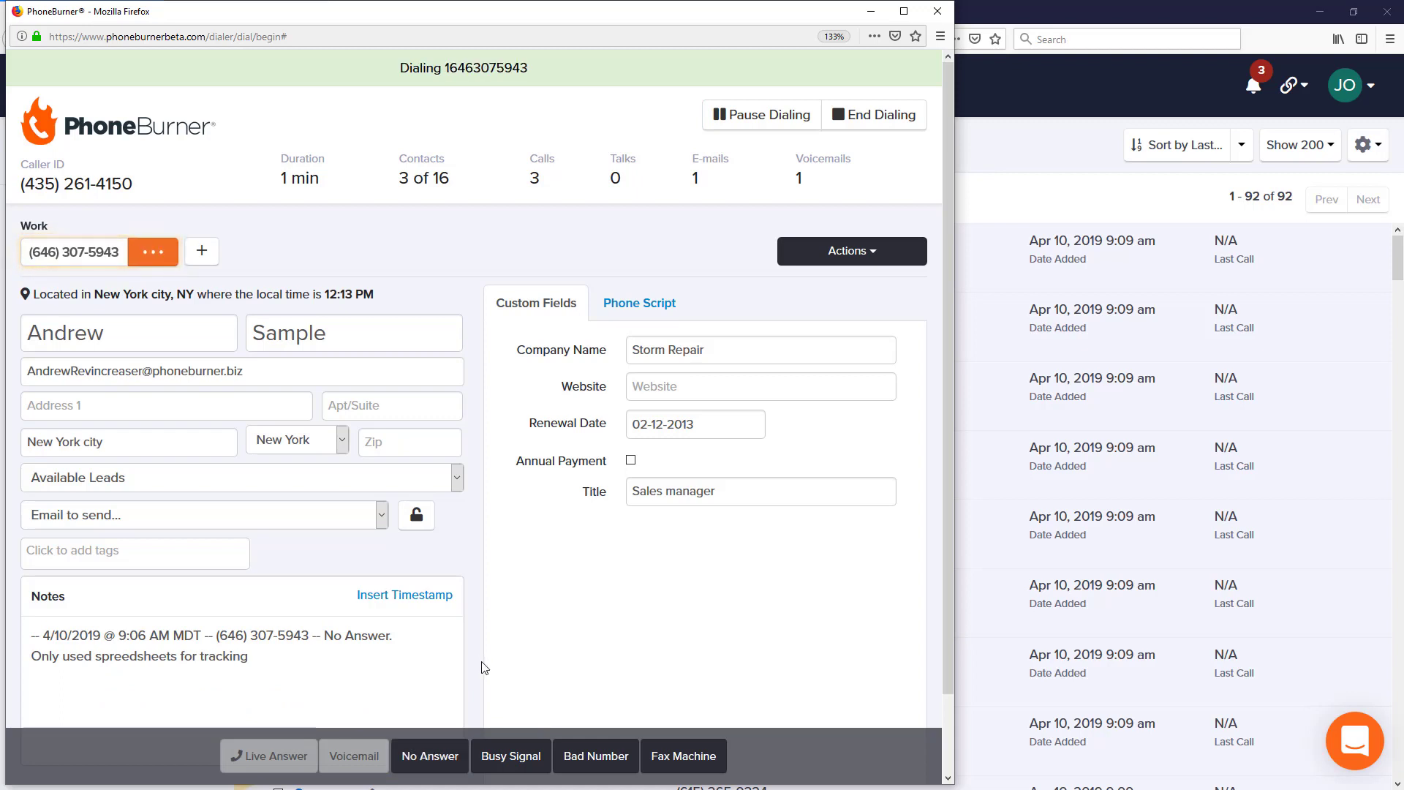
left_click(277, 757)
left_click(375, 730)
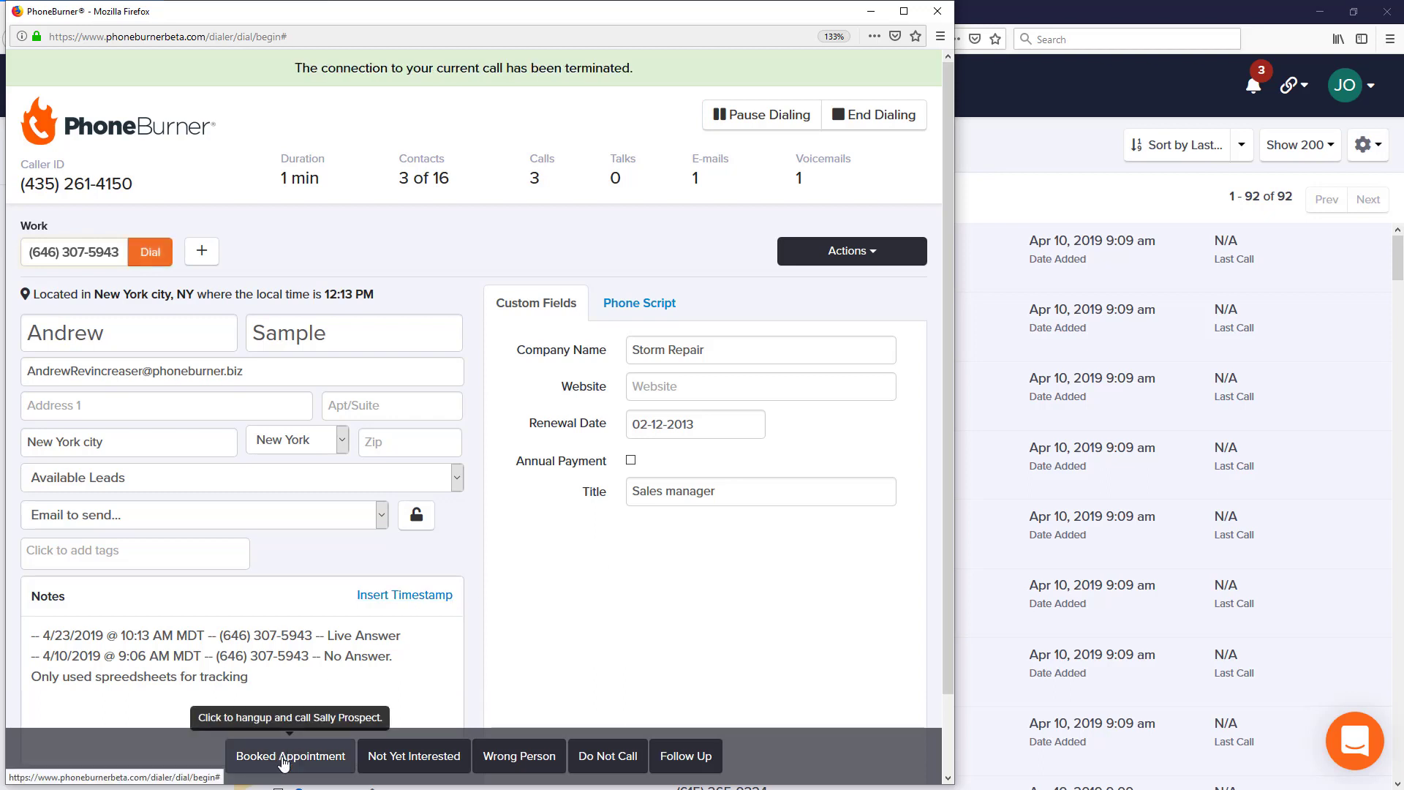
left_click(281, 755)
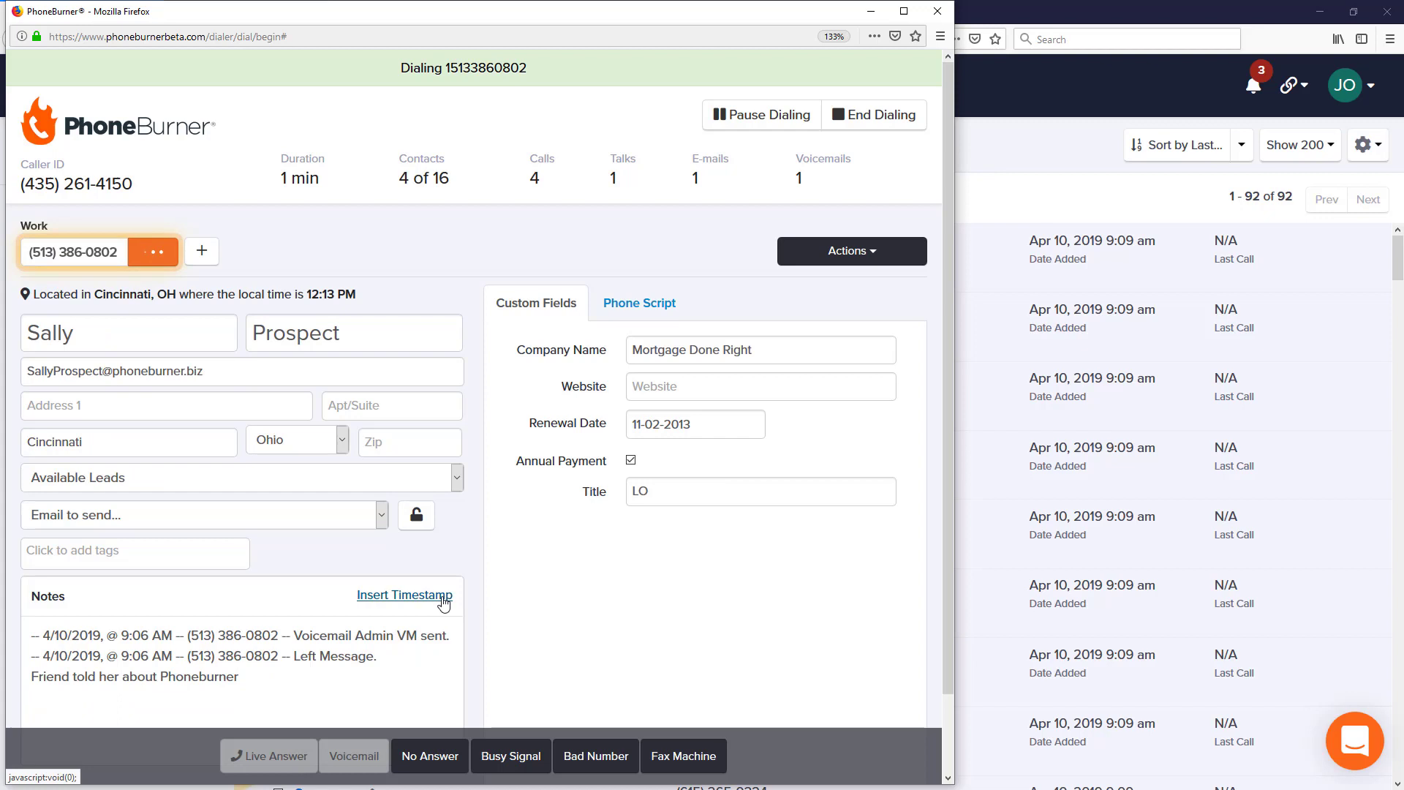
left_click(272, 756)
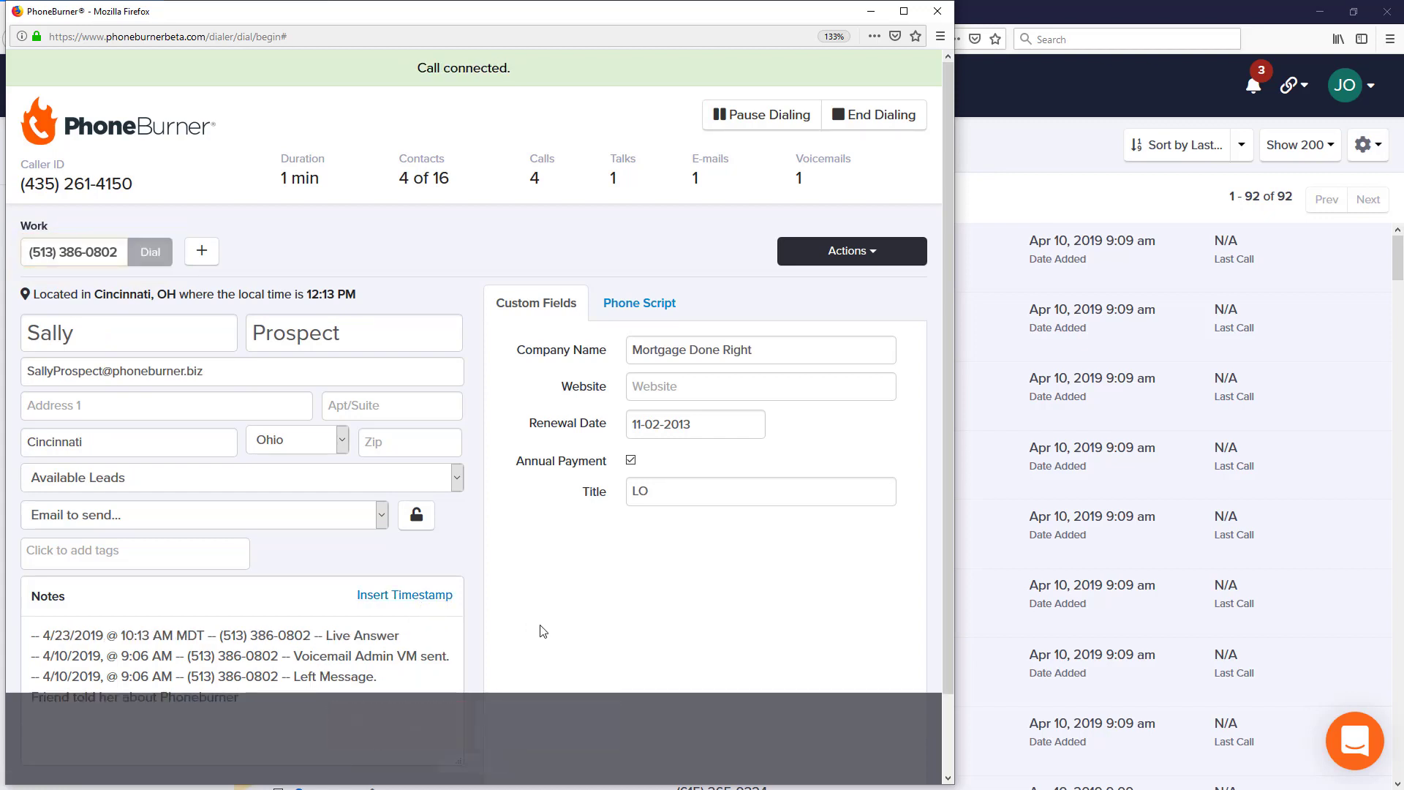
left_click(674, 756)
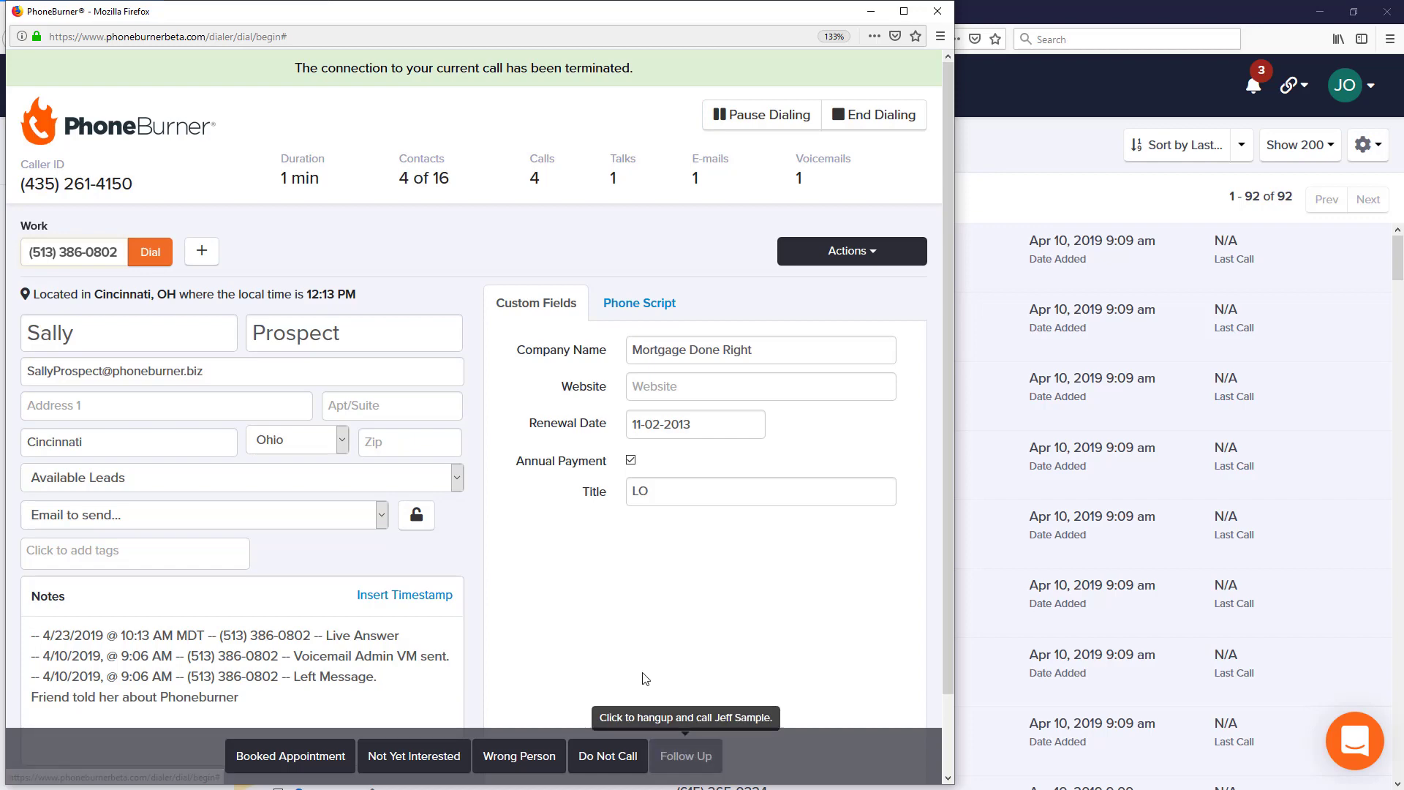
left_click(782, 119)
left_click_drag(680, 22, 337, 95)
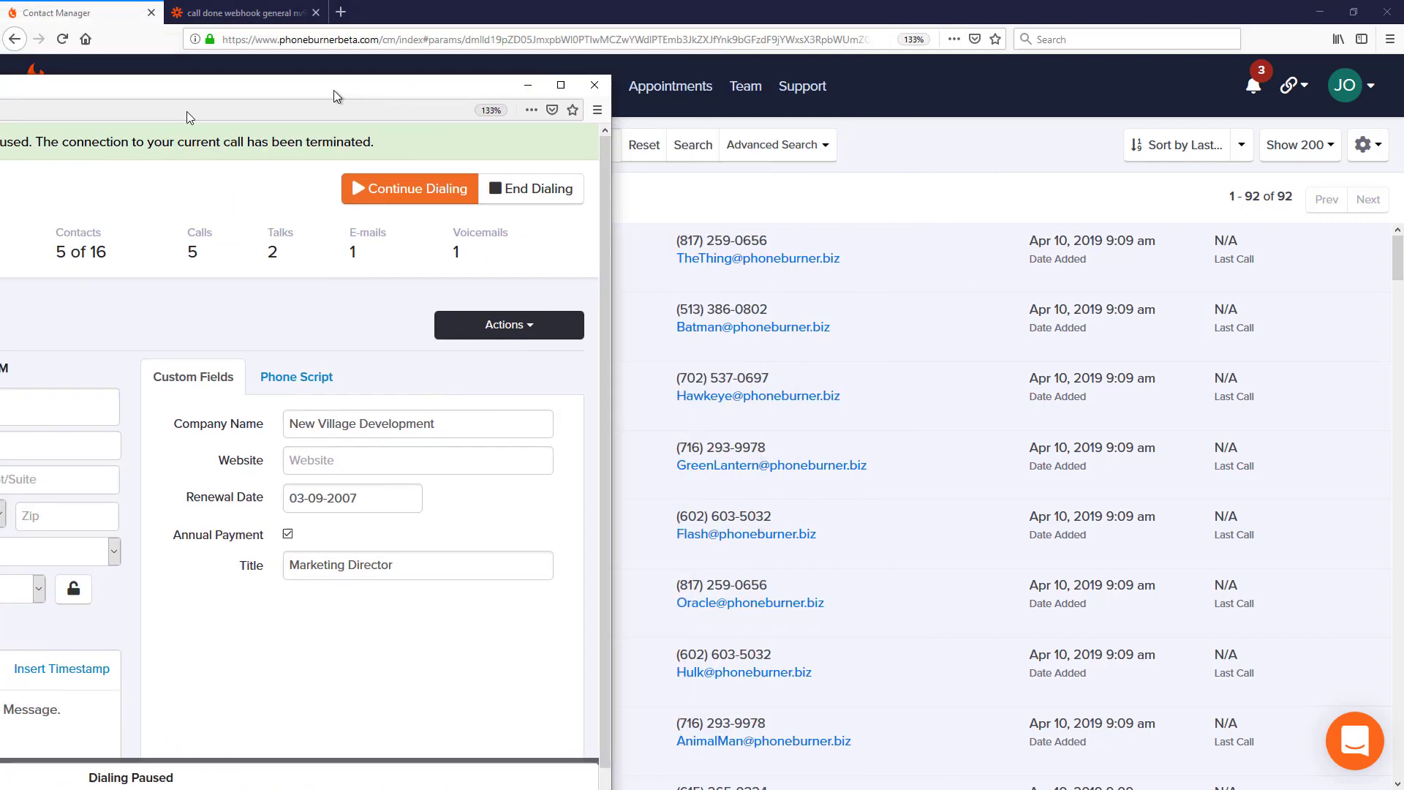
left_click(527, 85)
In Zapier, test the trigger step and pull in more webhook samples
key("ctrl+Tab")
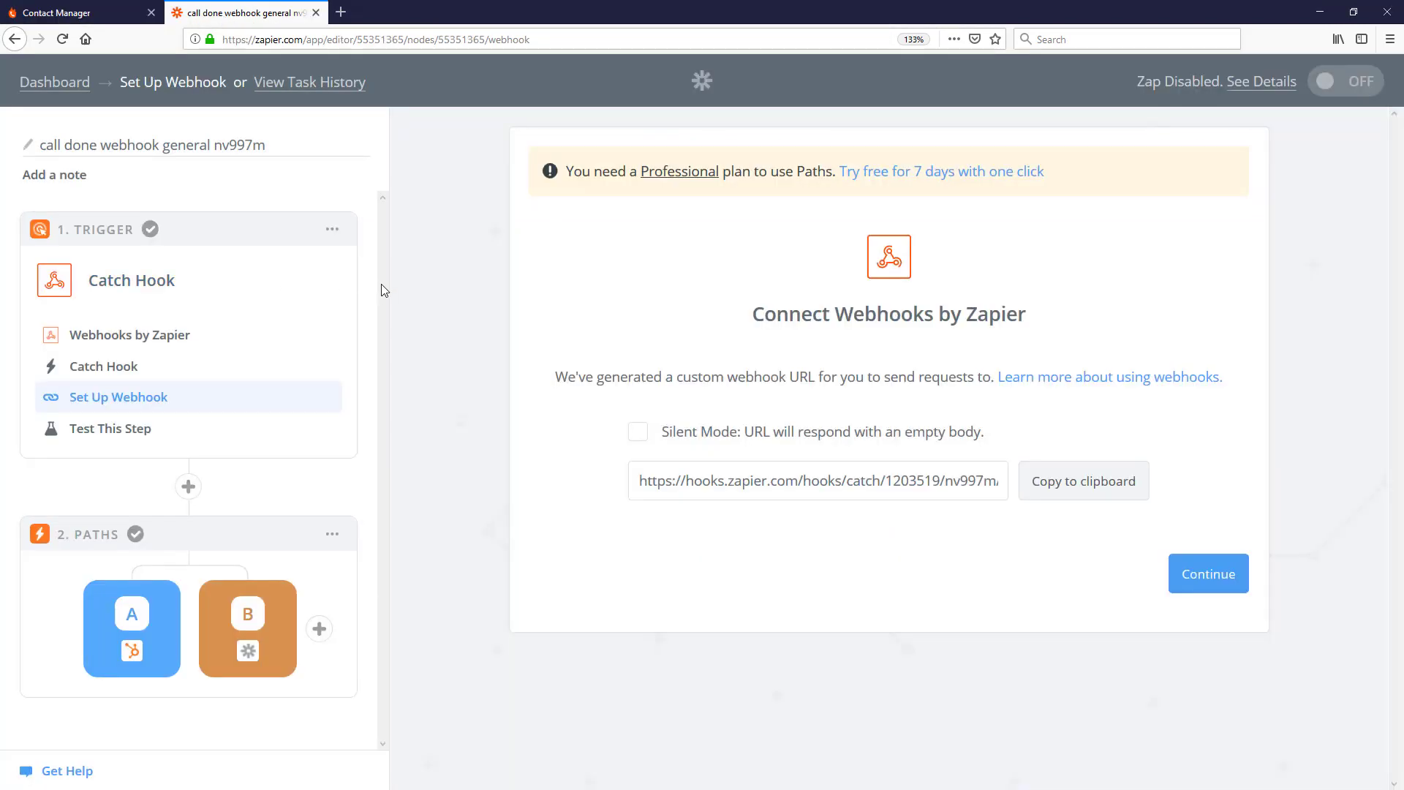
left_click(101, 434)
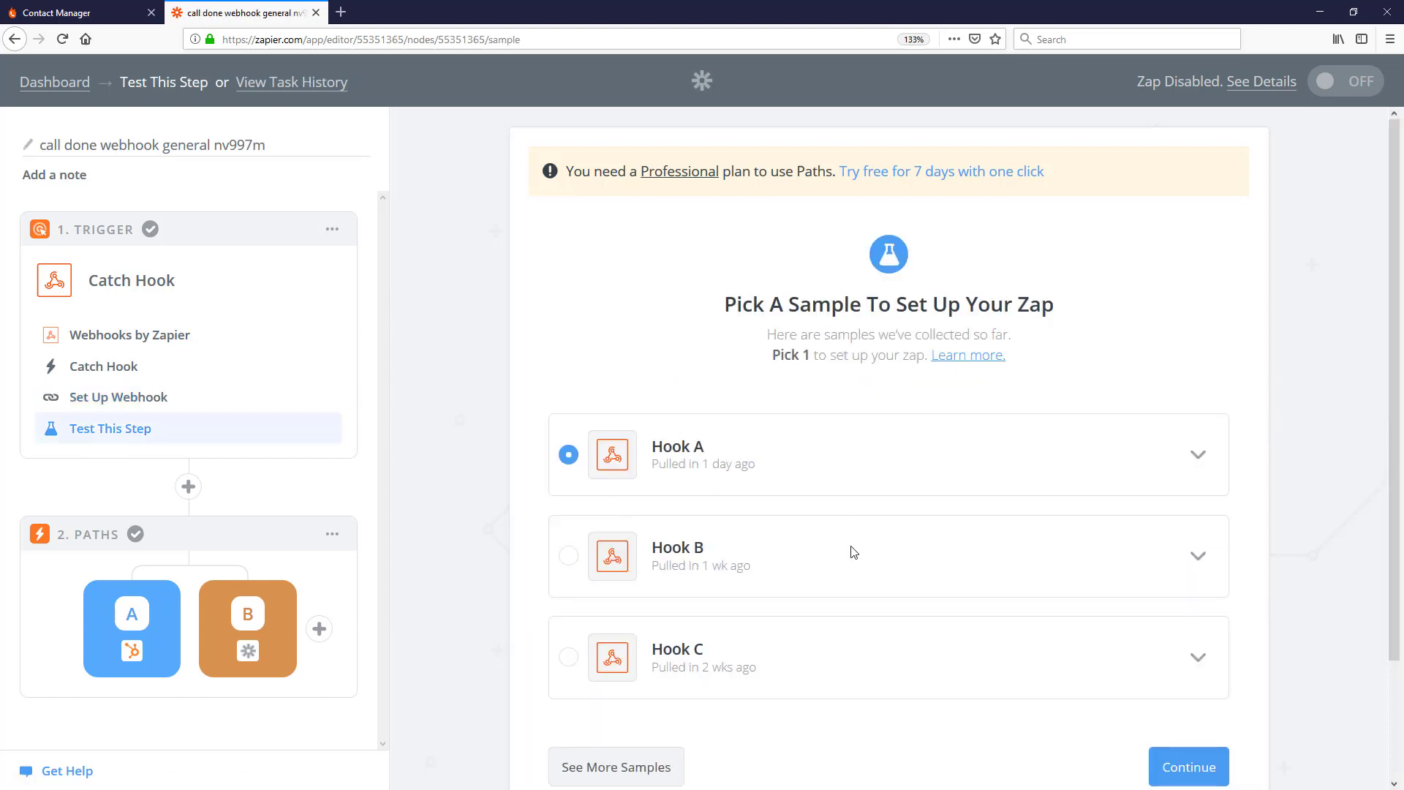
scroll(527, 651, "down", 2)
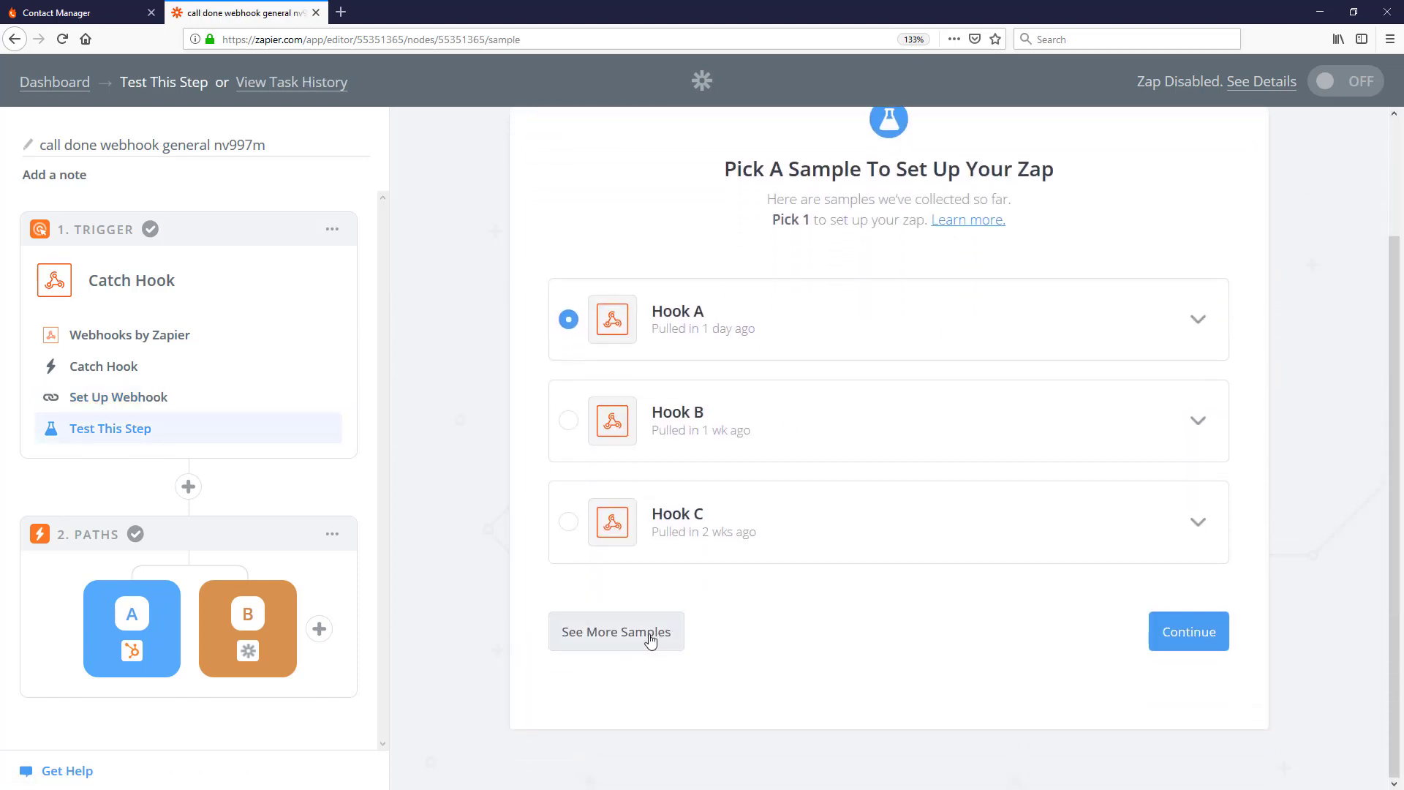
left_click(623, 643)
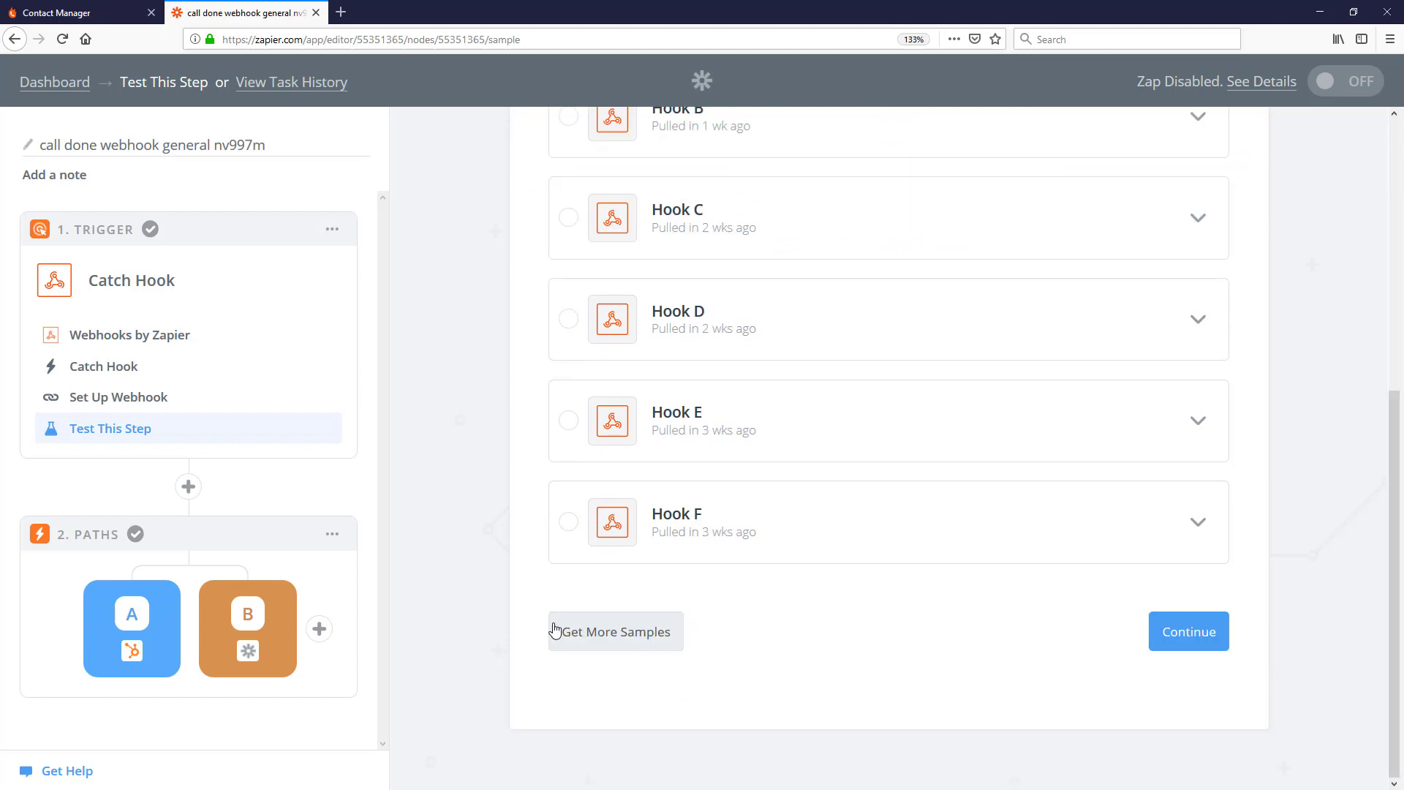
left_click(598, 636)
left_click(569, 623)
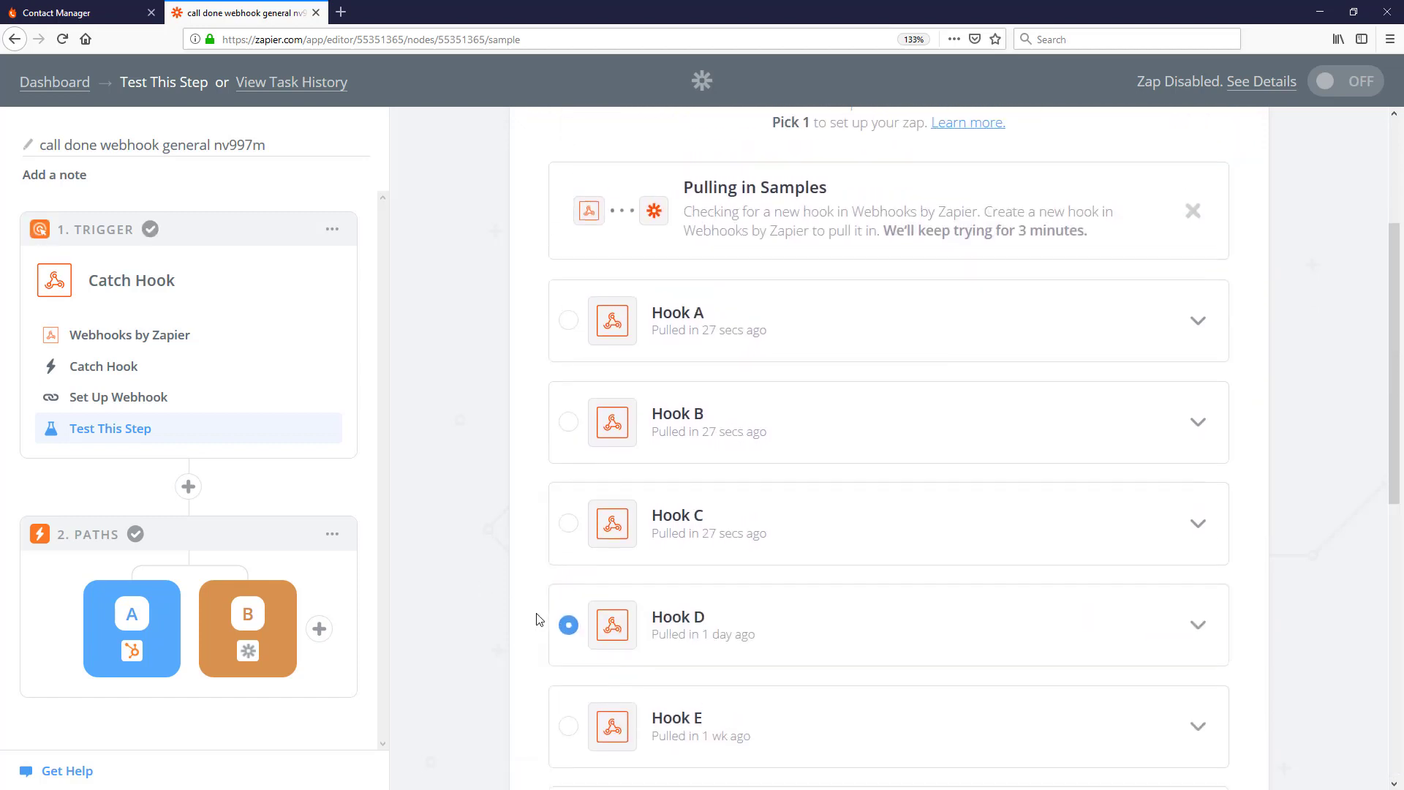
scroll(622, 593, "up", 2)
scroll(640, 556, "down", 2)
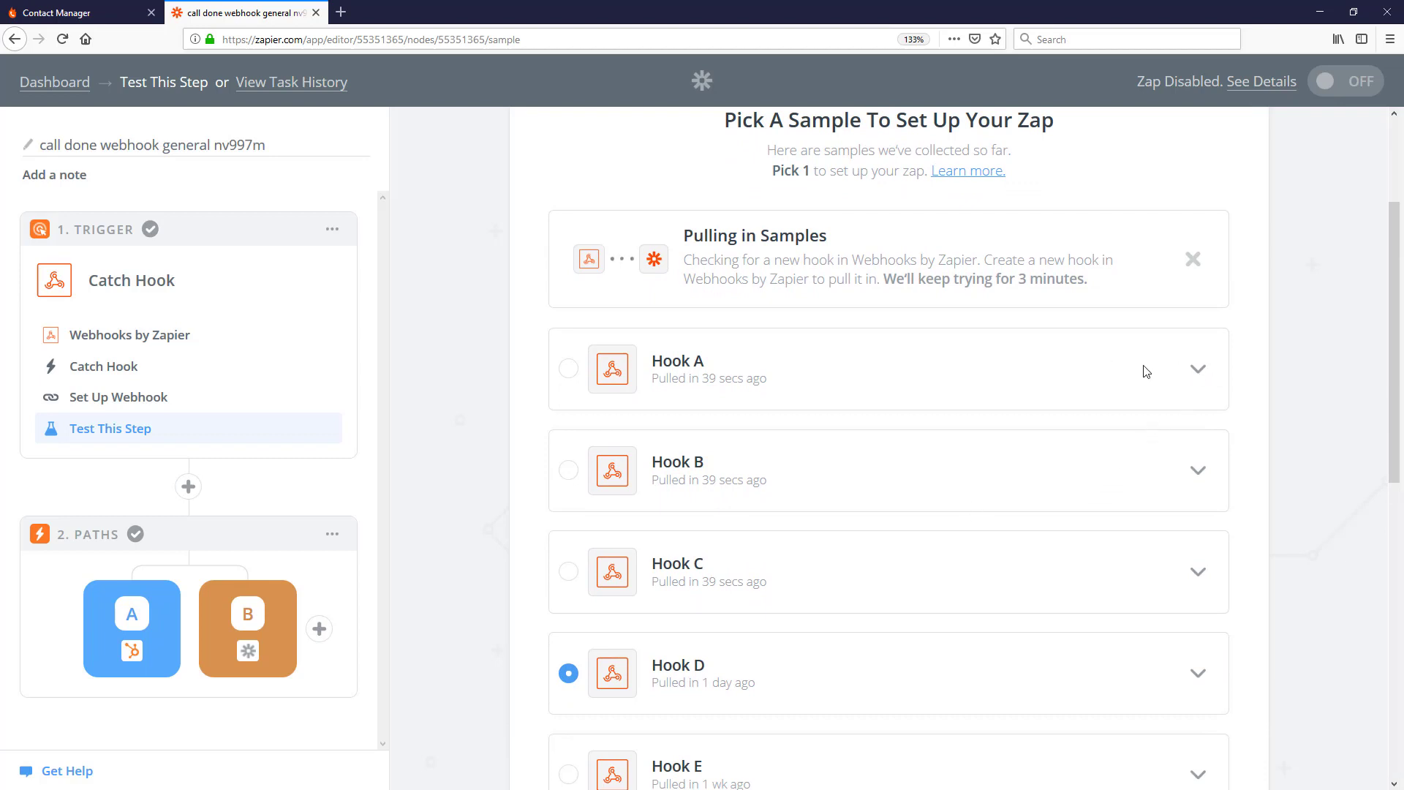
Check the statuses of Hooks A, B and C: Follow Up, Booked Appointment and No Answer
left_click(1211, 367)
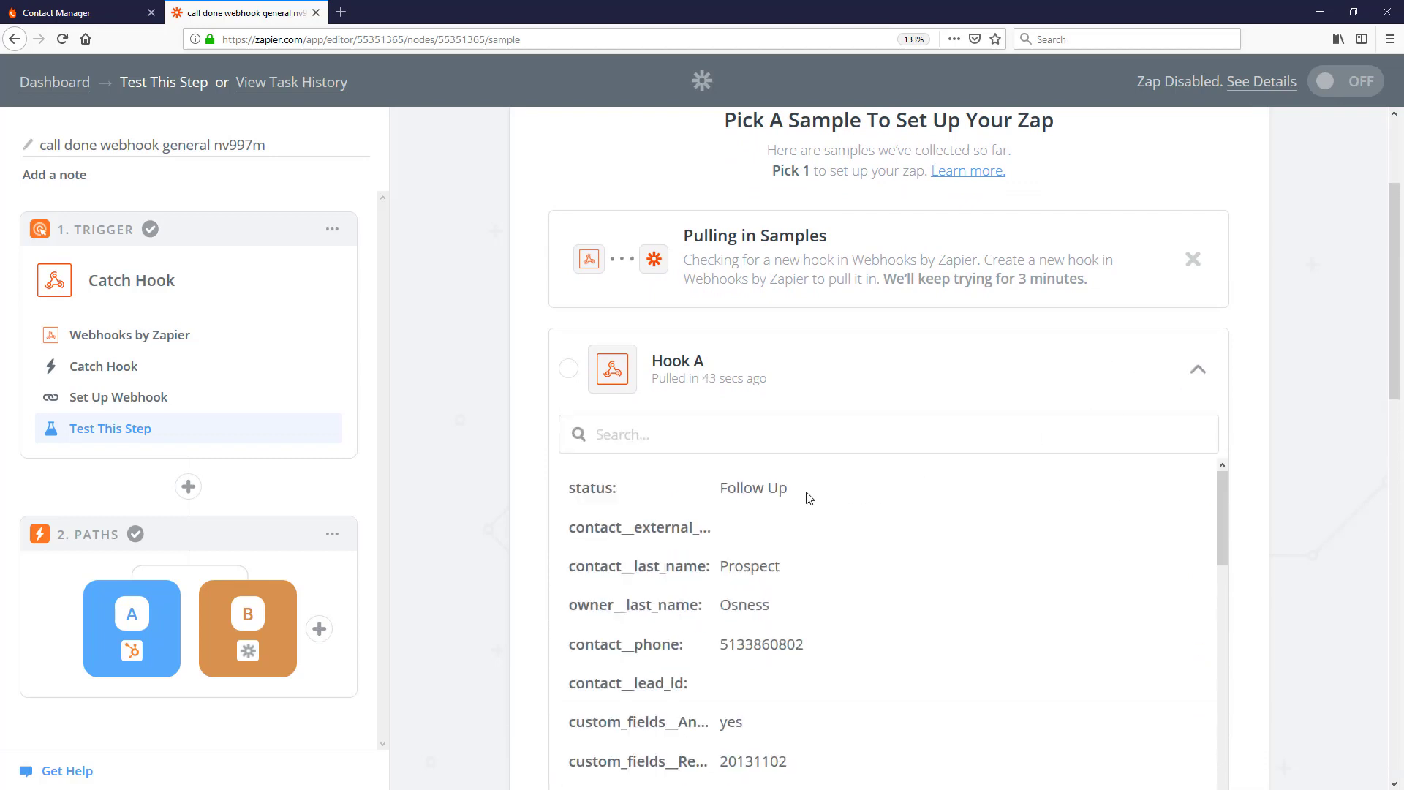
left_click_drag(805, 492, 723, 488)
left_click(1198, 369)
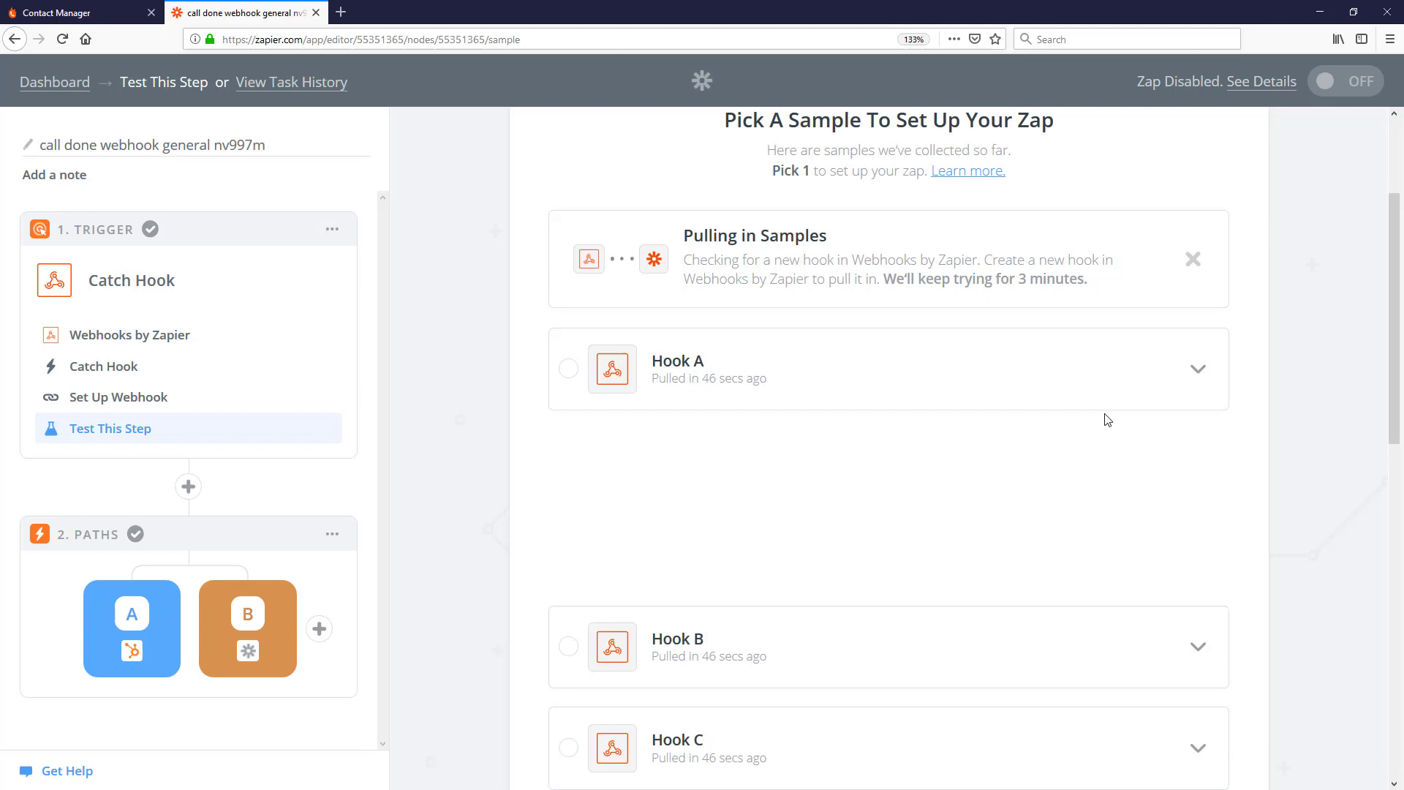
left_click(1208, 473)
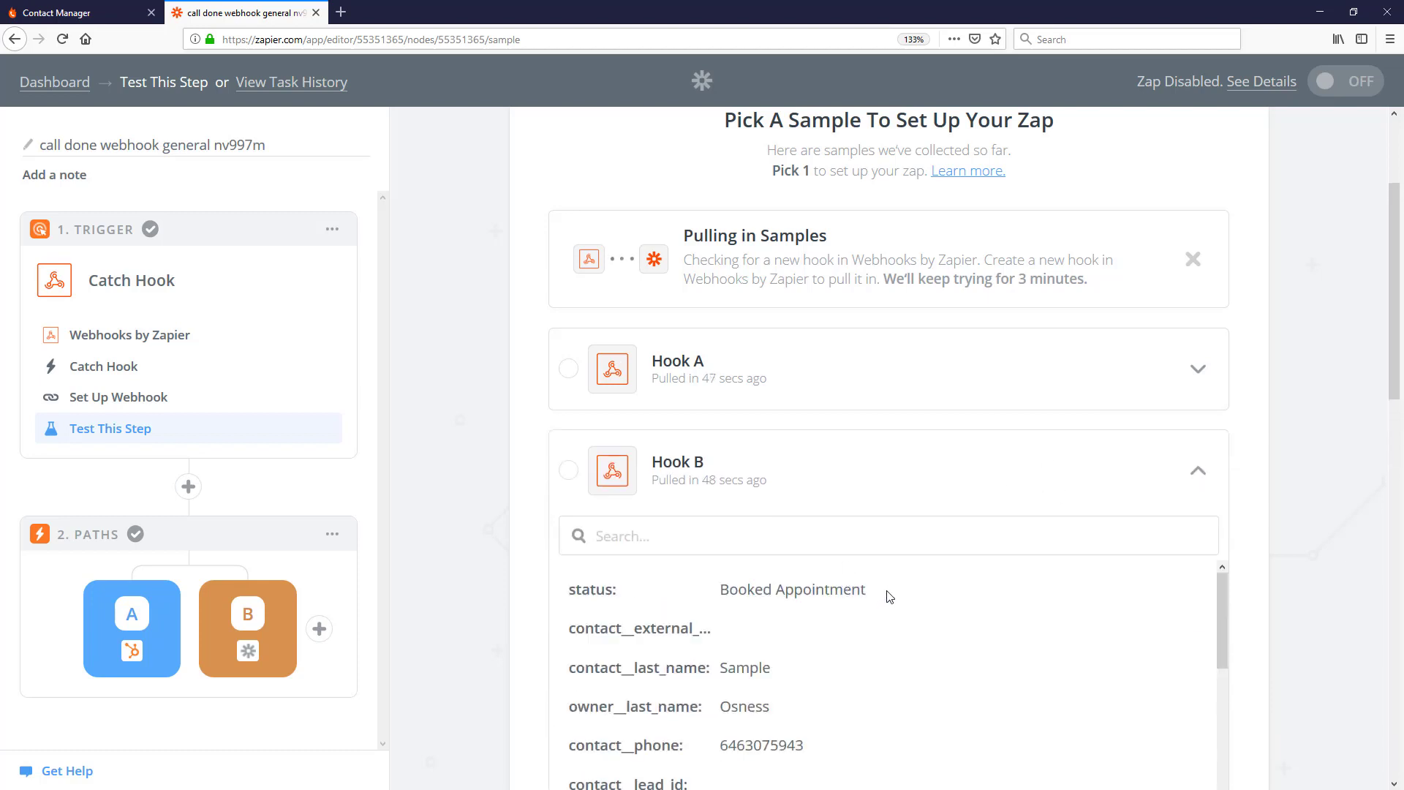
left_click_drag(887, 593, 720, 591)
left_click(1198, 471)
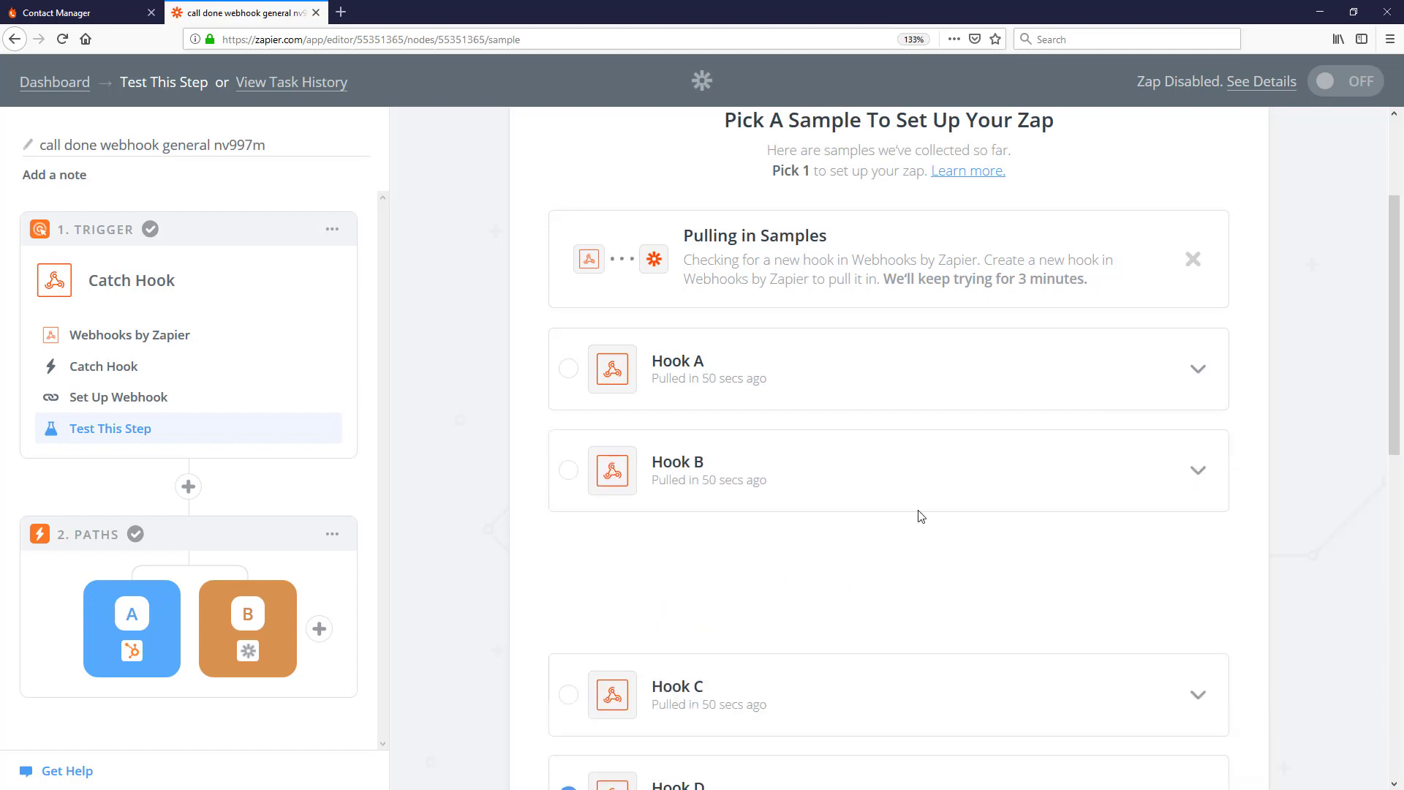
left_click(1198, 572)
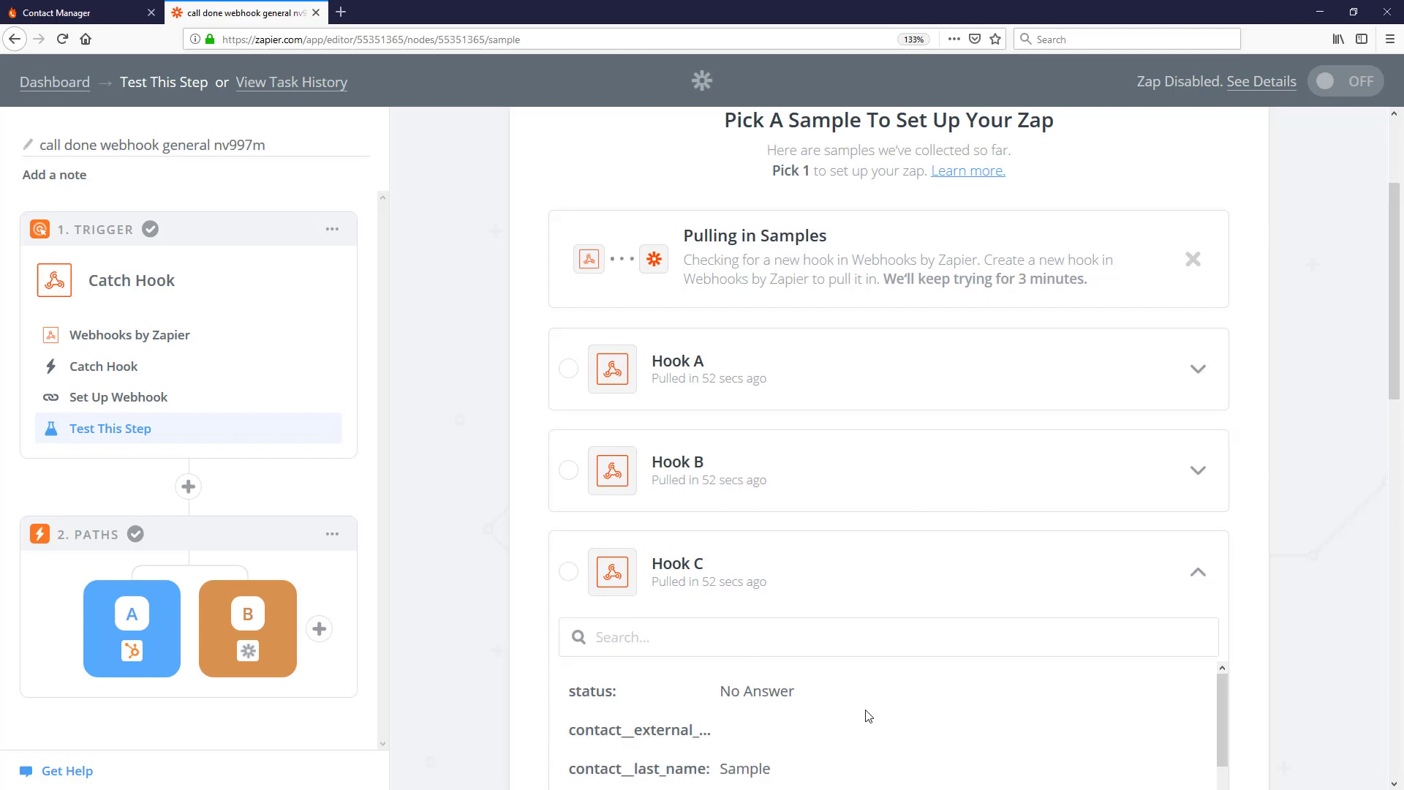
left_click_drag(817, 691, 708, 699)
left_click(479, 578)
scroll(393, 479, "down", 2)
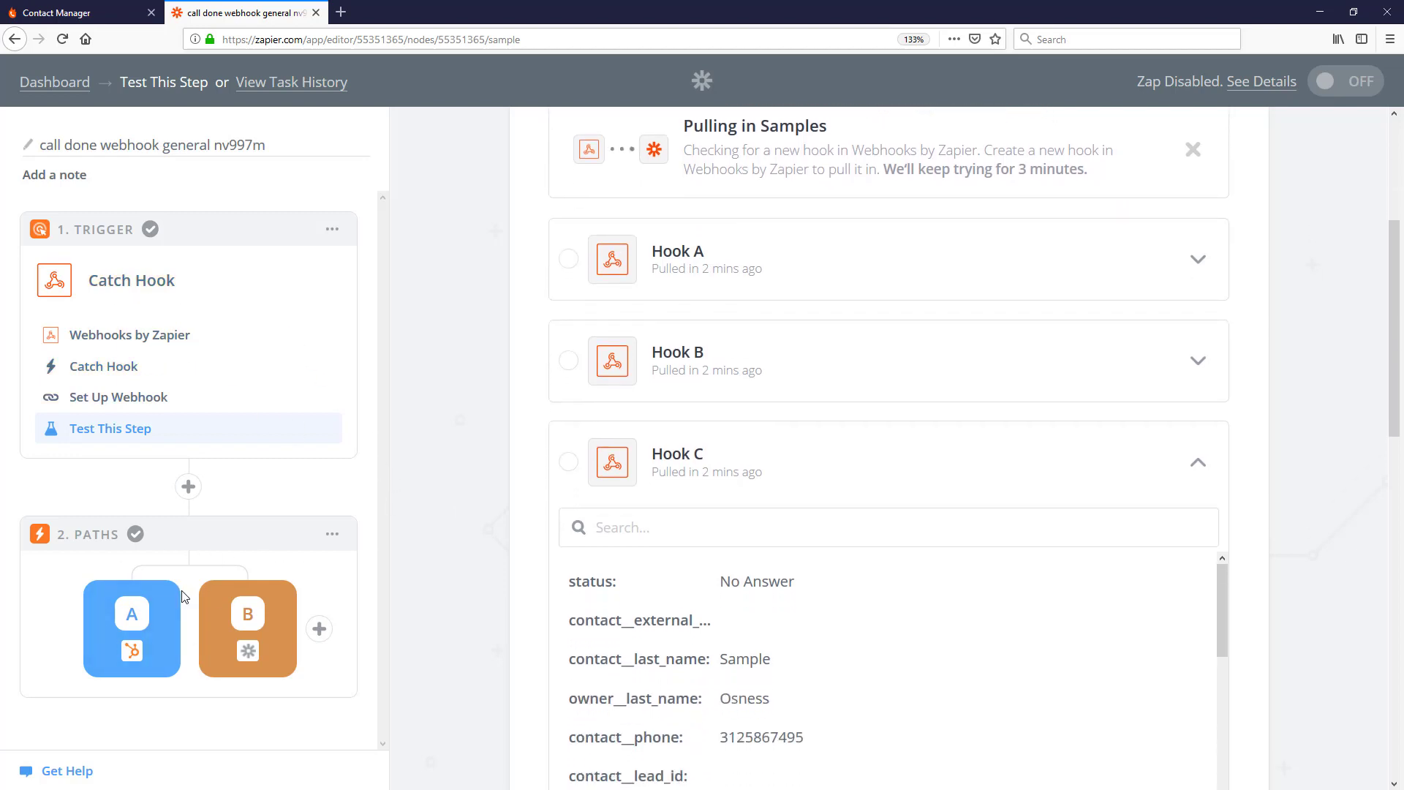
Add a Send to Hubspot rule on Status with value 'Booked Appointment' copied from PhoneBurner
left_click(142, 624)
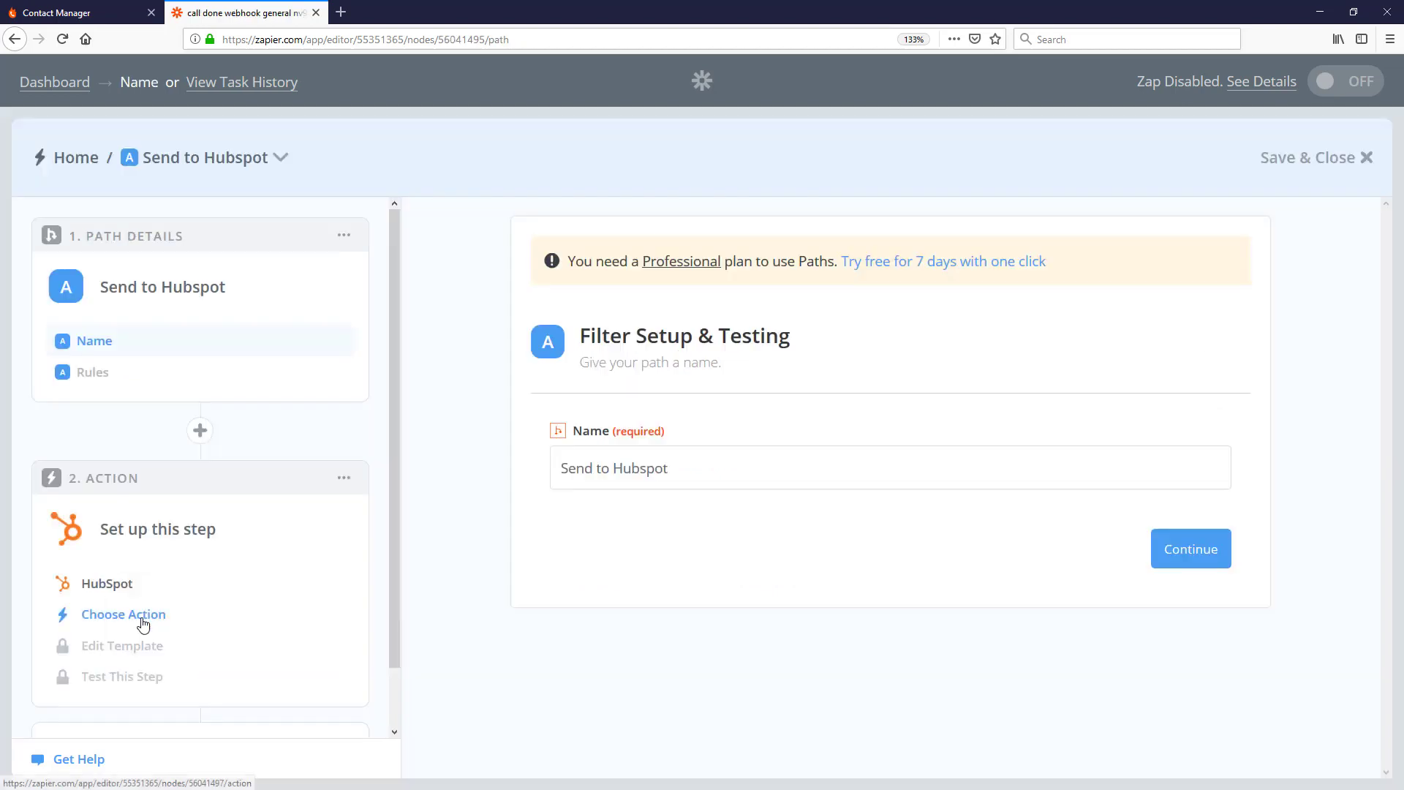
left_click(86, 373)
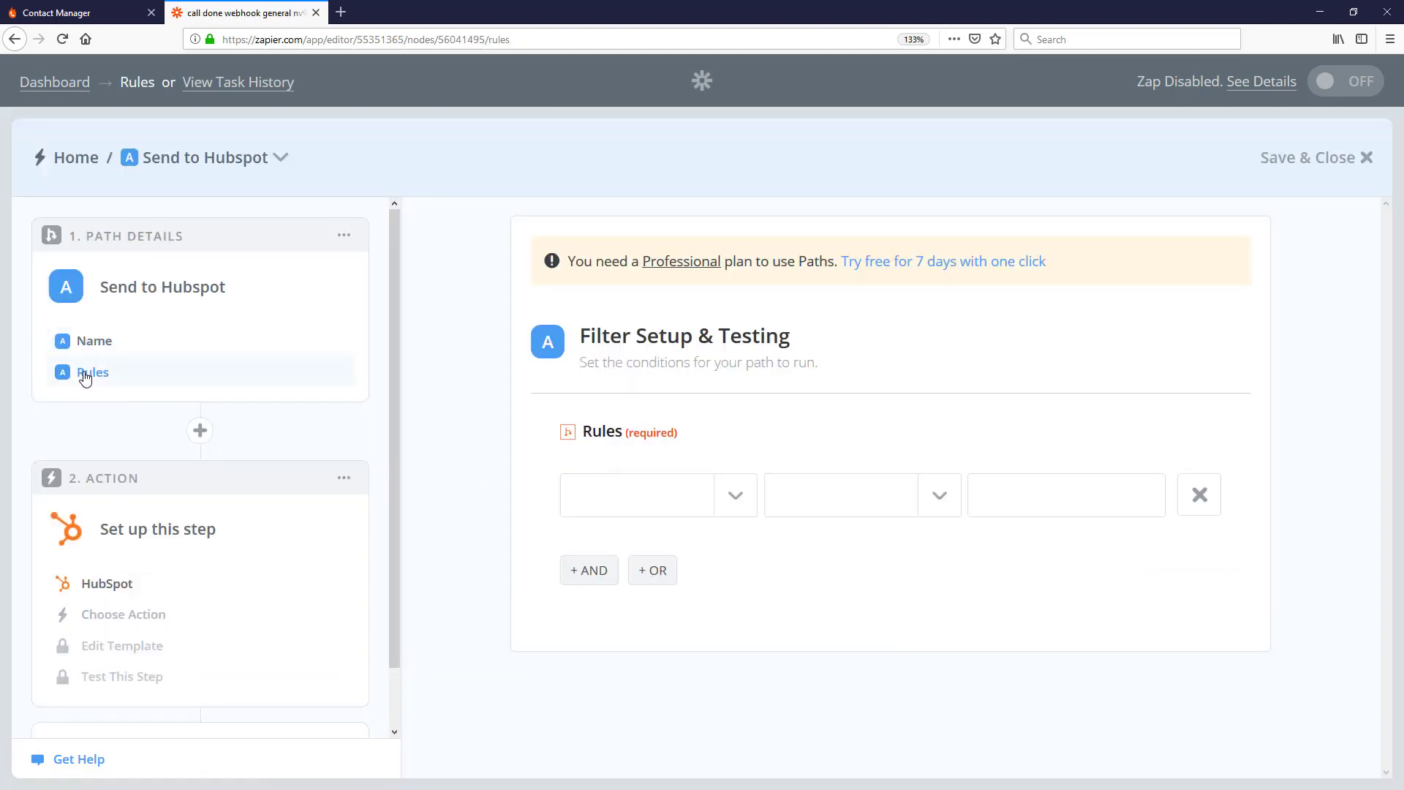
left_click(741, 500)
left_click(661, 624)
left_click(89, 22)
left_click(1346, 87)
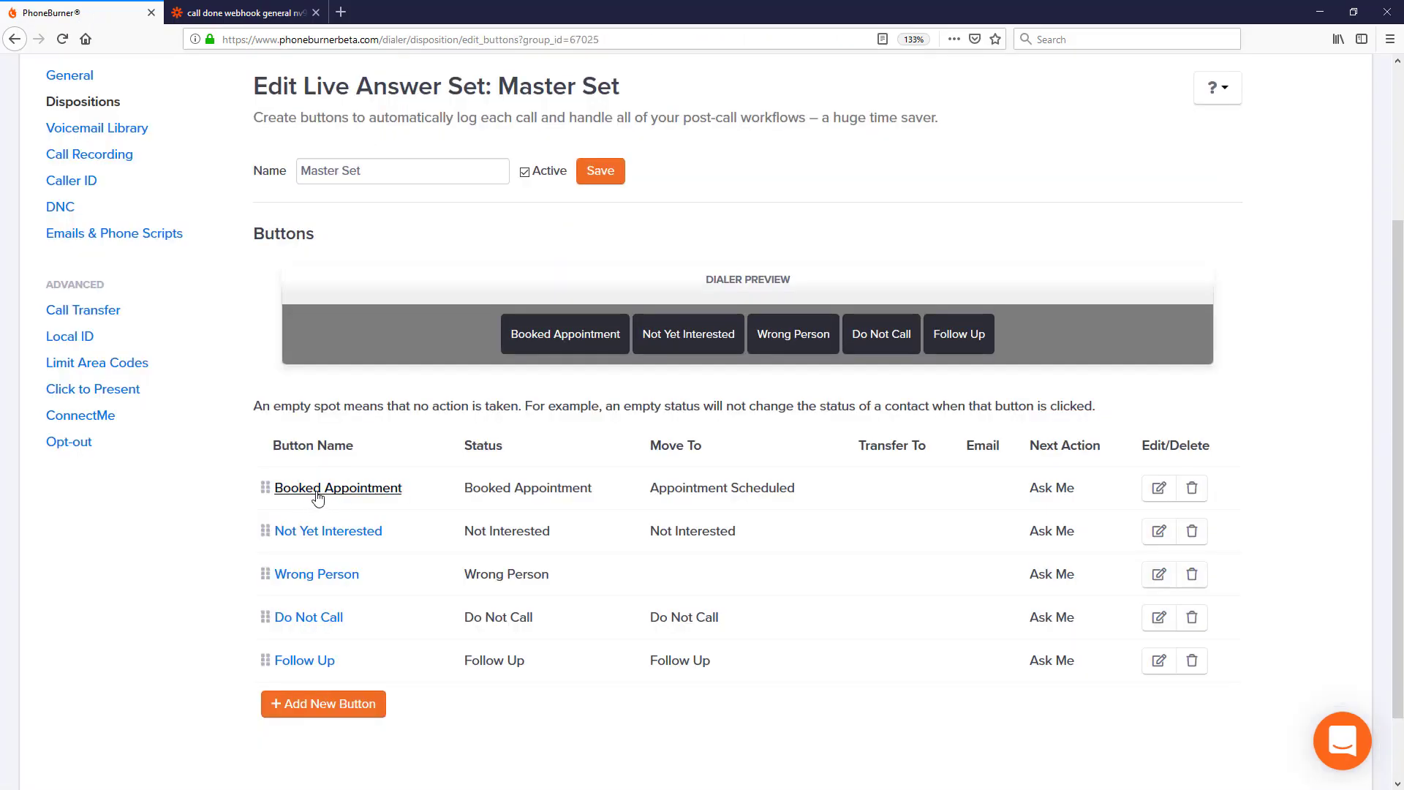
left_click_drag(612, 492, 466, 481)
key("ctrl+c")
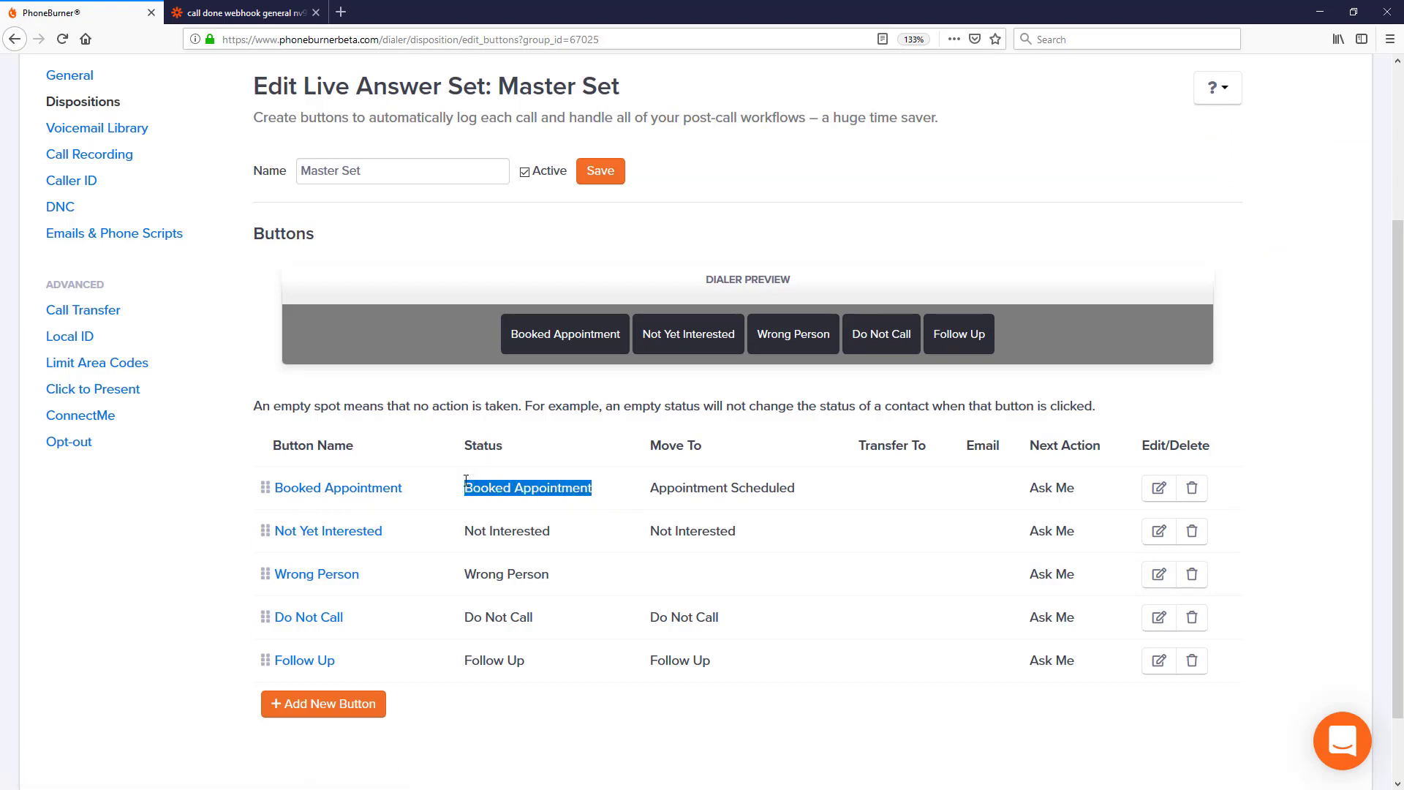
left_click(241, 12)
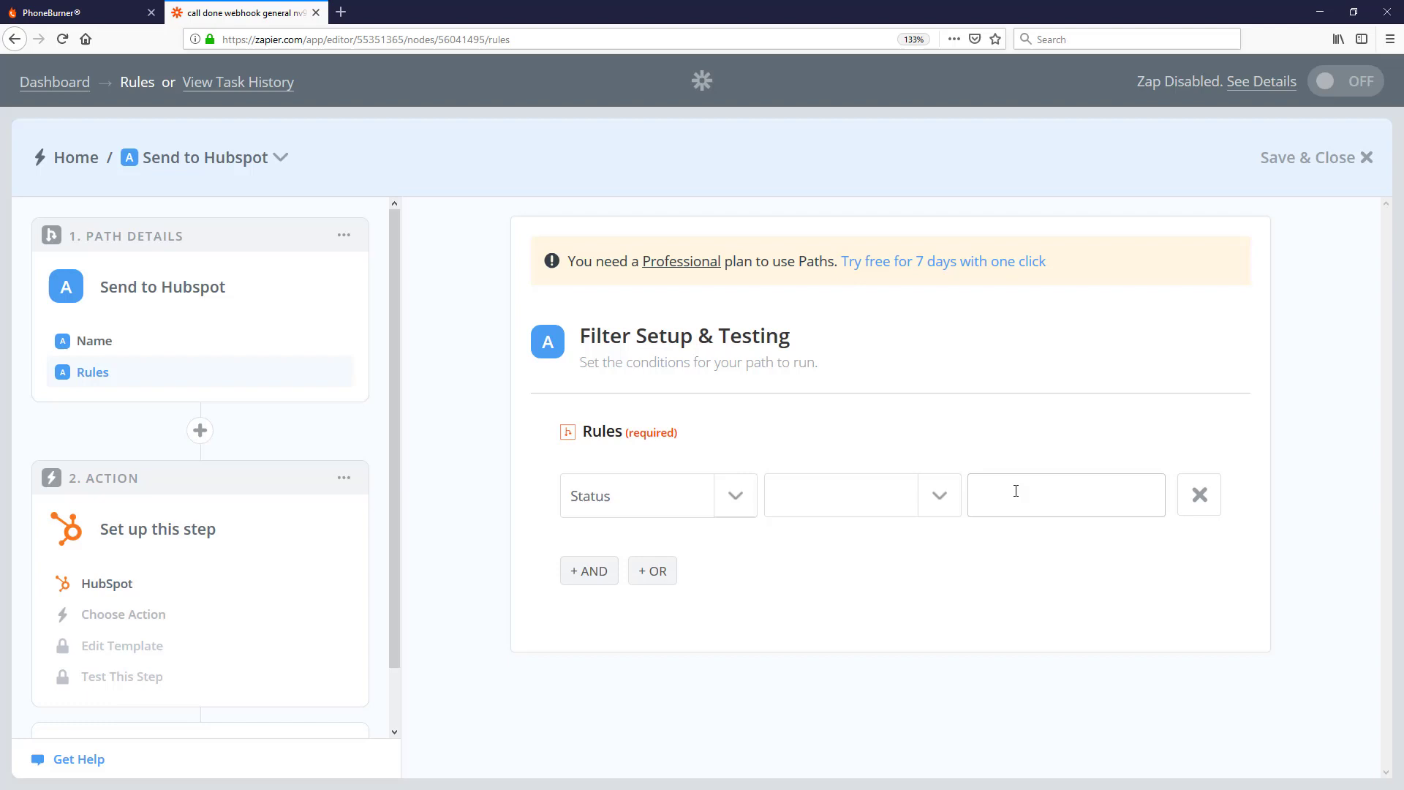
key("ctrl+v")
Set the rule condition to (Text) Exactly matches and test it against the sample
left_click(942, 500)
left_click(822, 670)
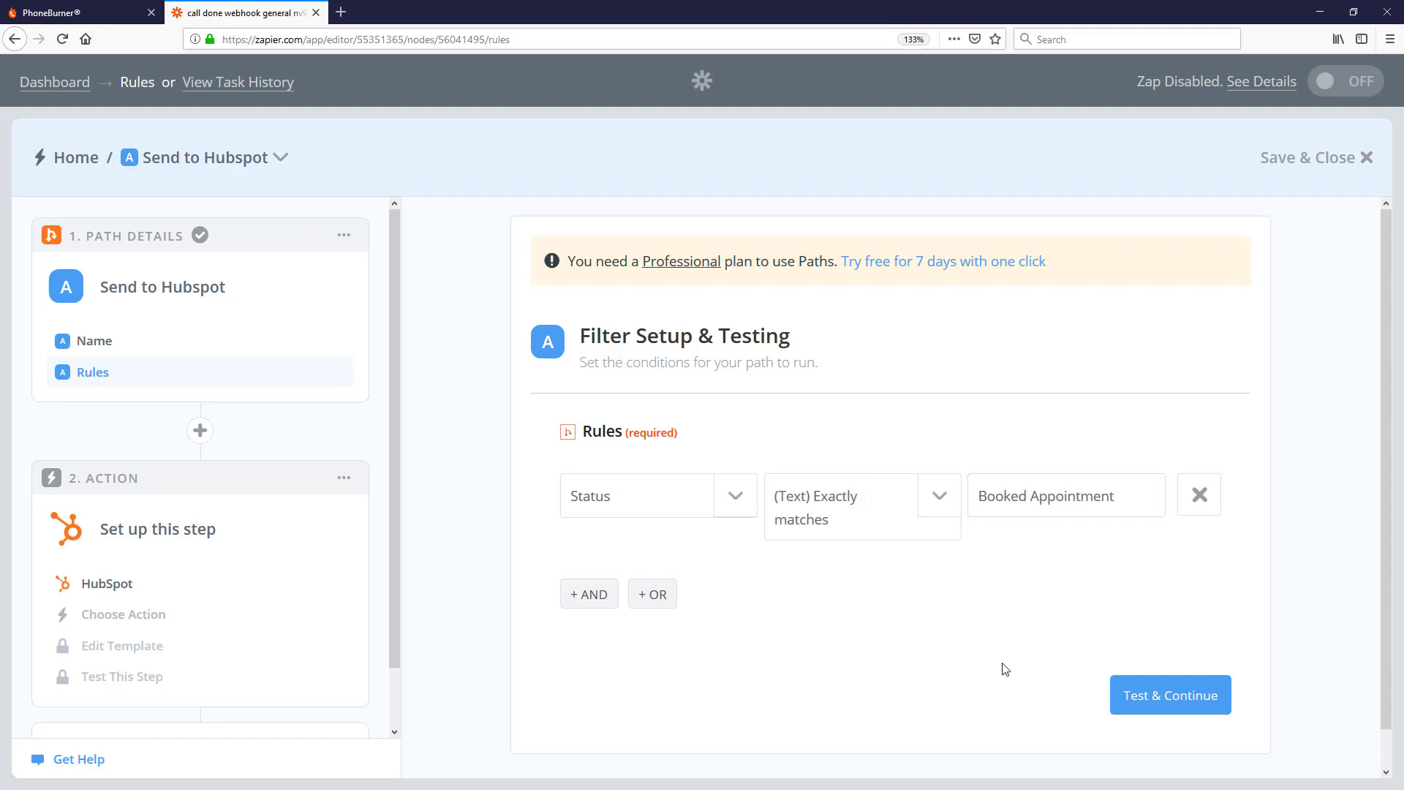
left_click(1130, 695)
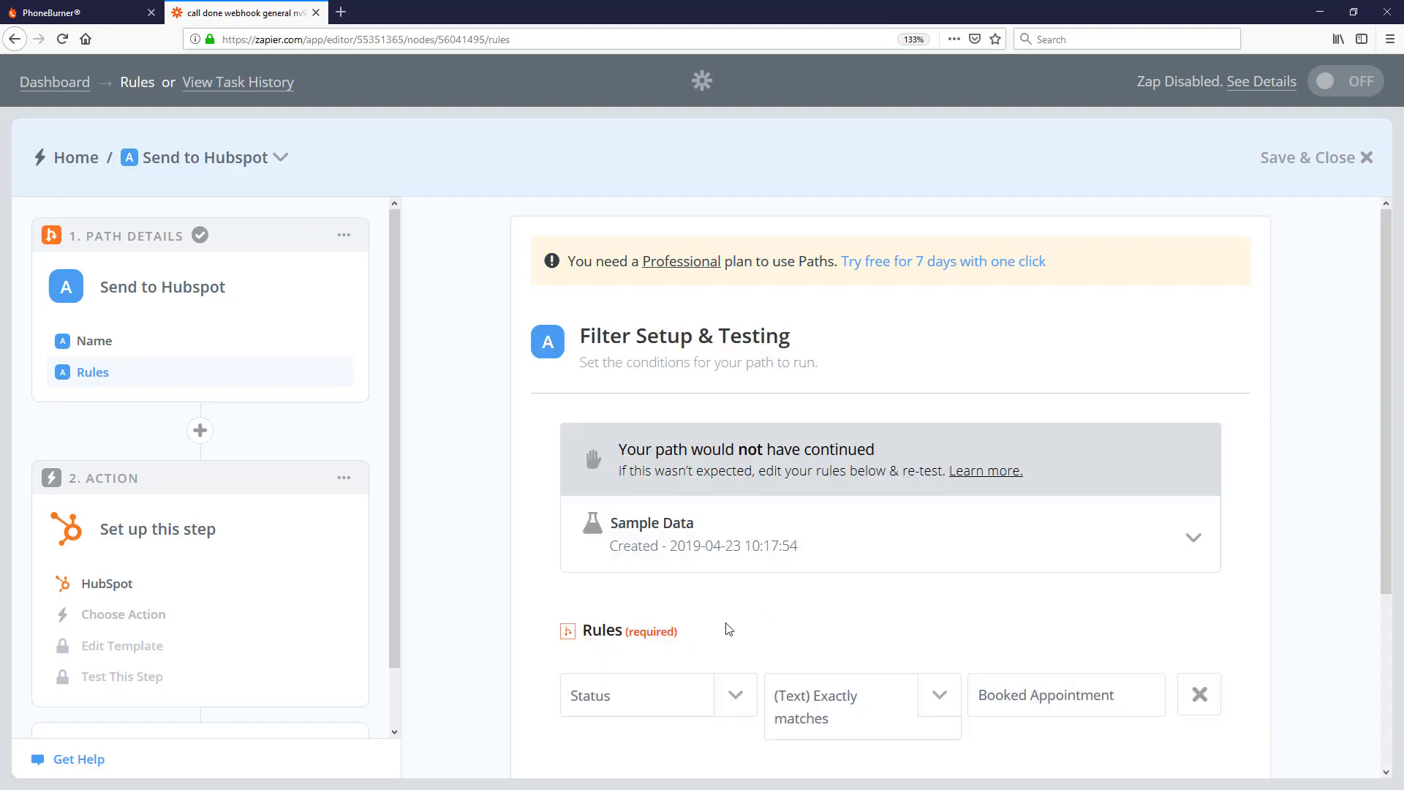
left_click(735, 479)
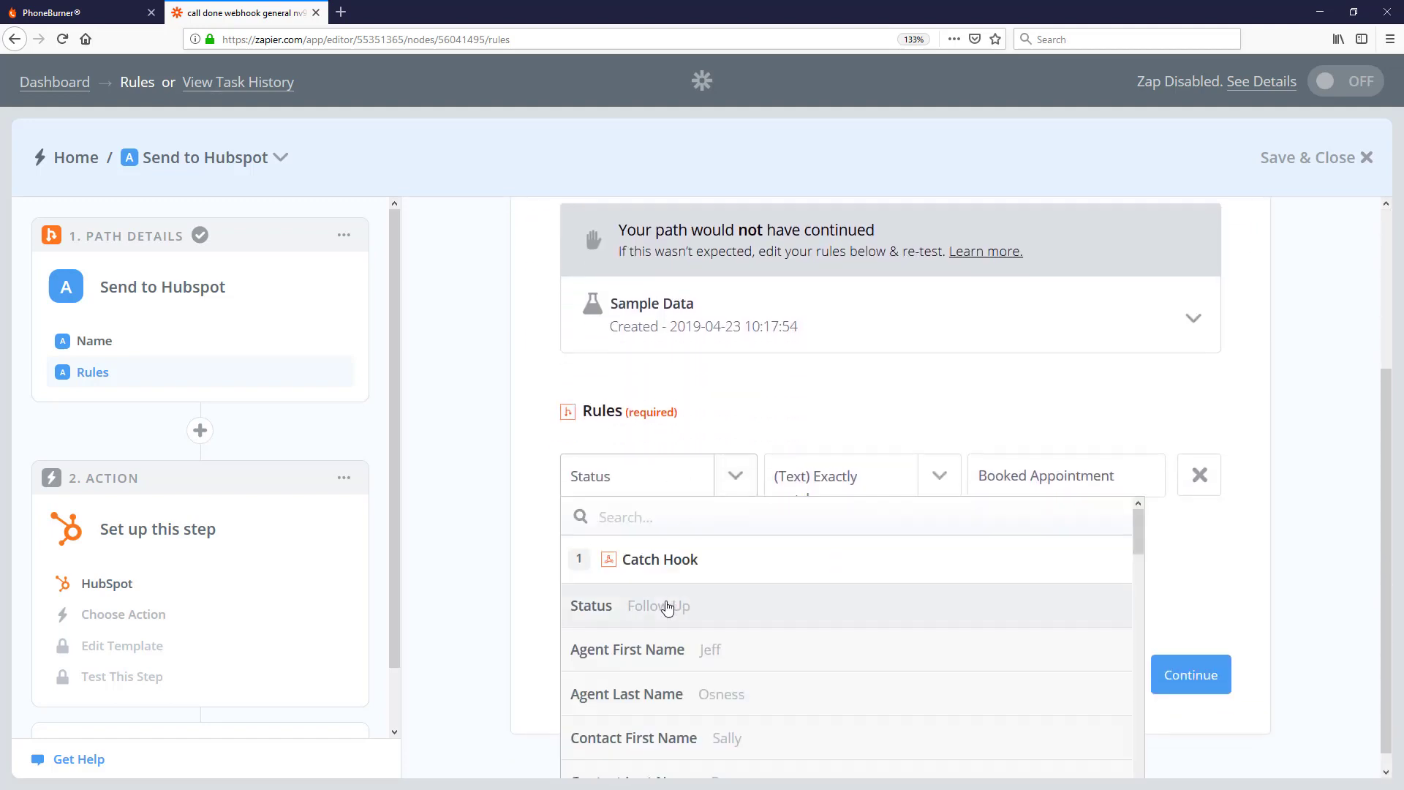
left_click(1182, 574)
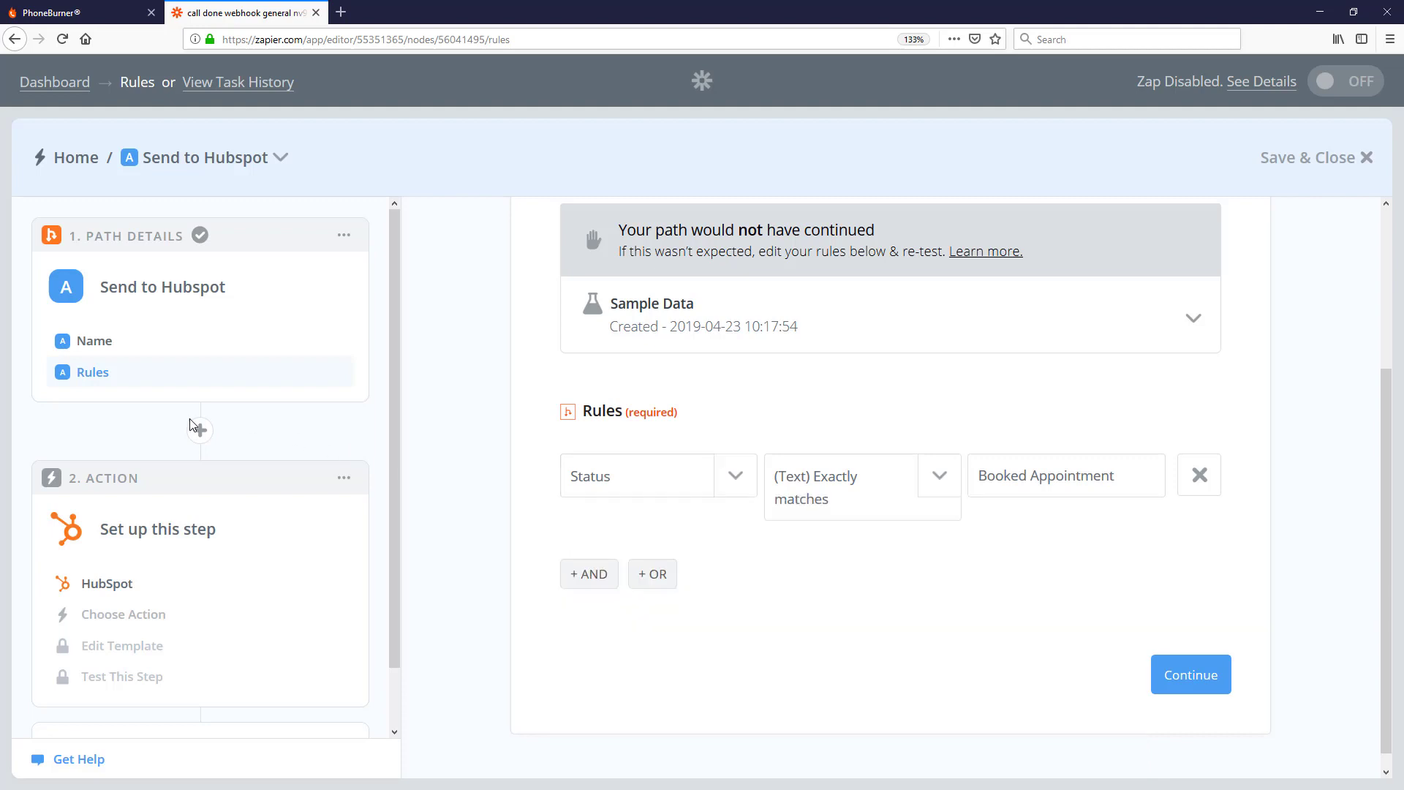
Make Hook B, with status Booked Appointment, the trigger's sample data
left_click(66, 159)
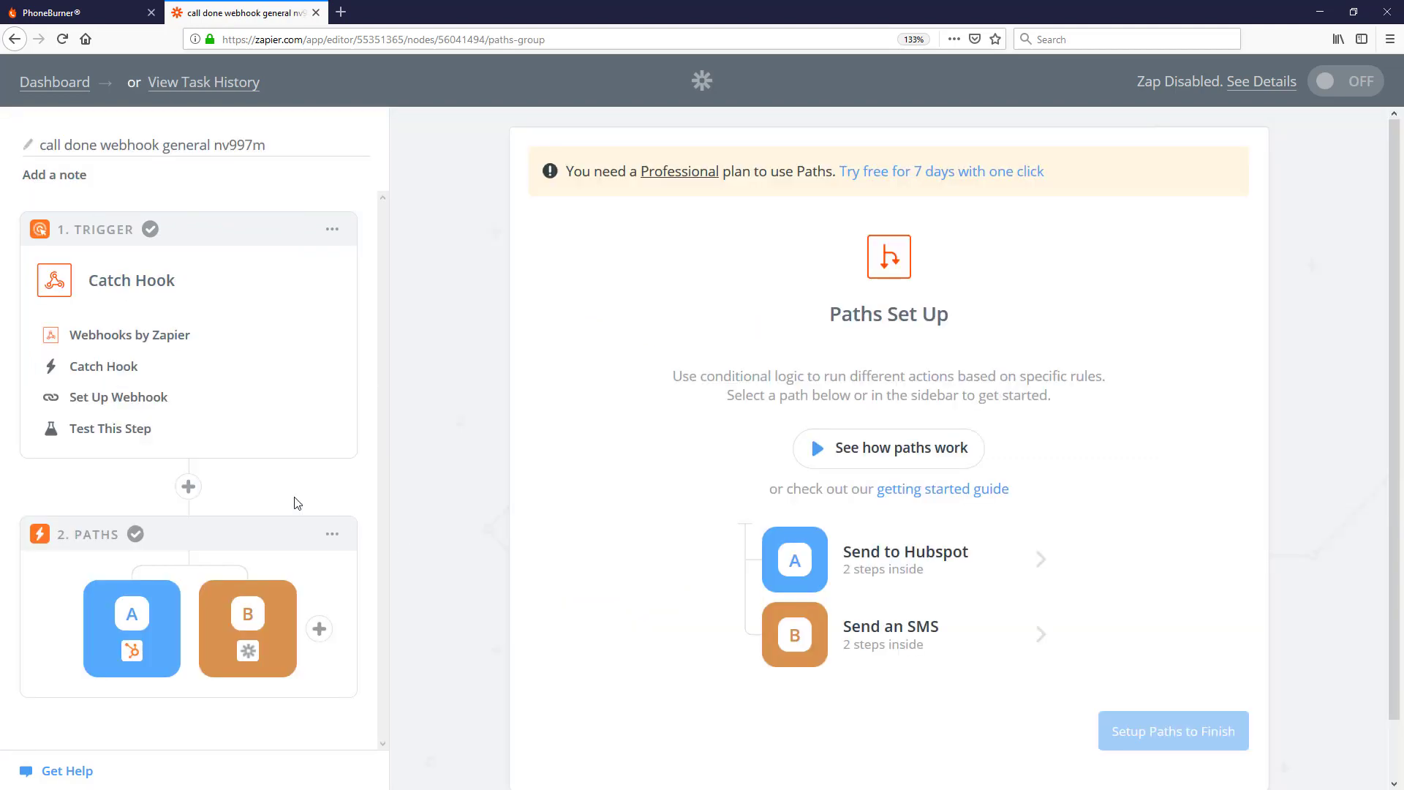
left_click(117, 436)
left_click(596, 567)
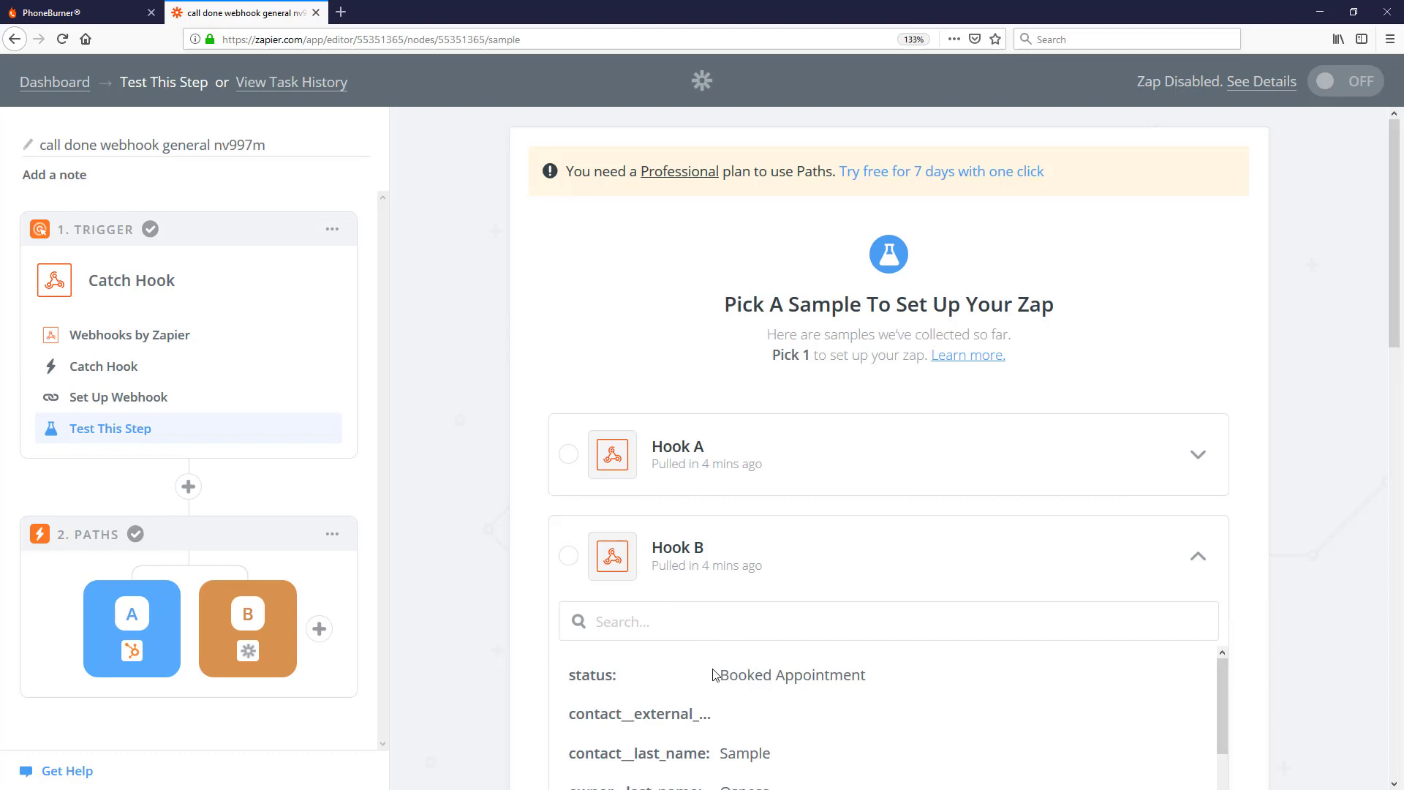
left_click(568, 556)
scroll(508, 534, "down", 6)
scroll(1298, 629, "down", 8)
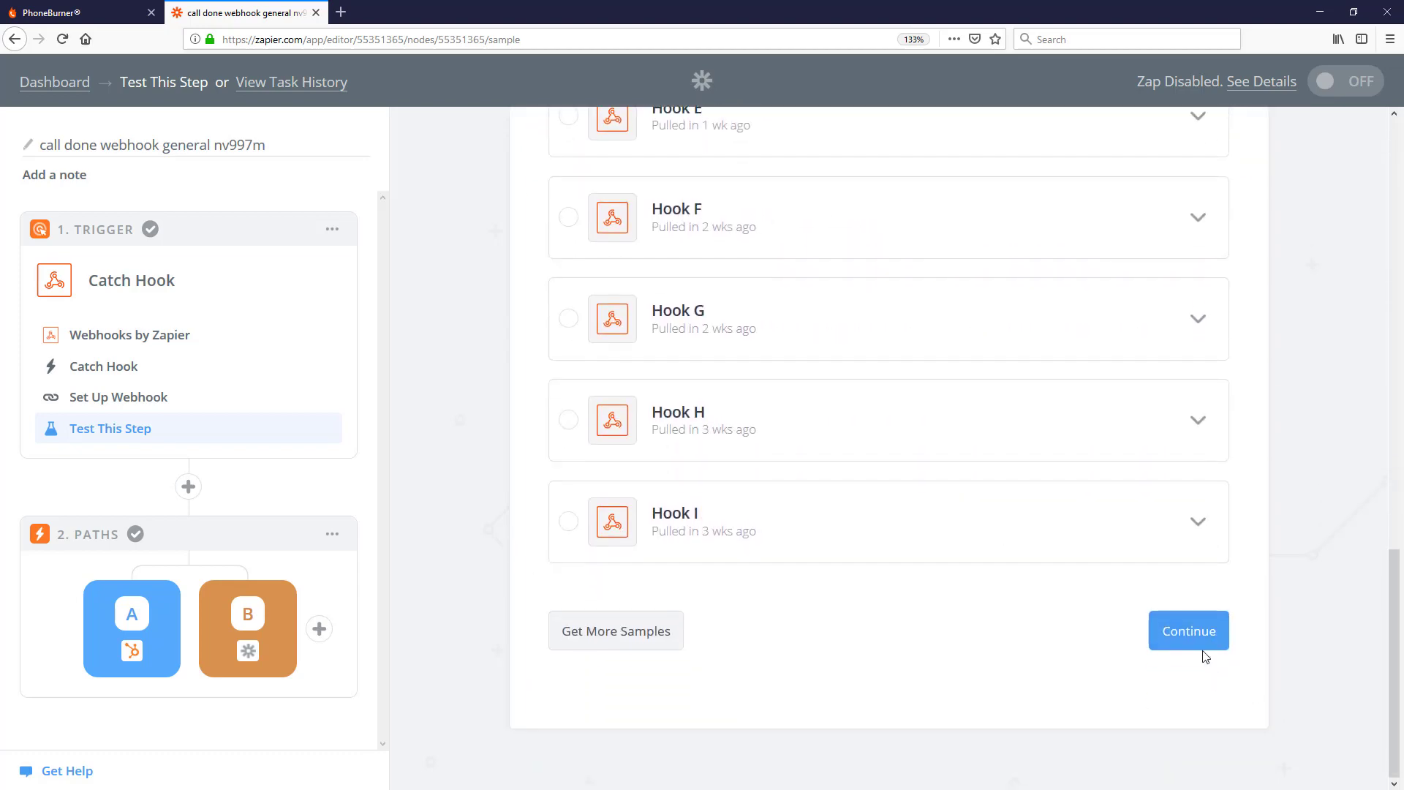
left_click(1200, 632)
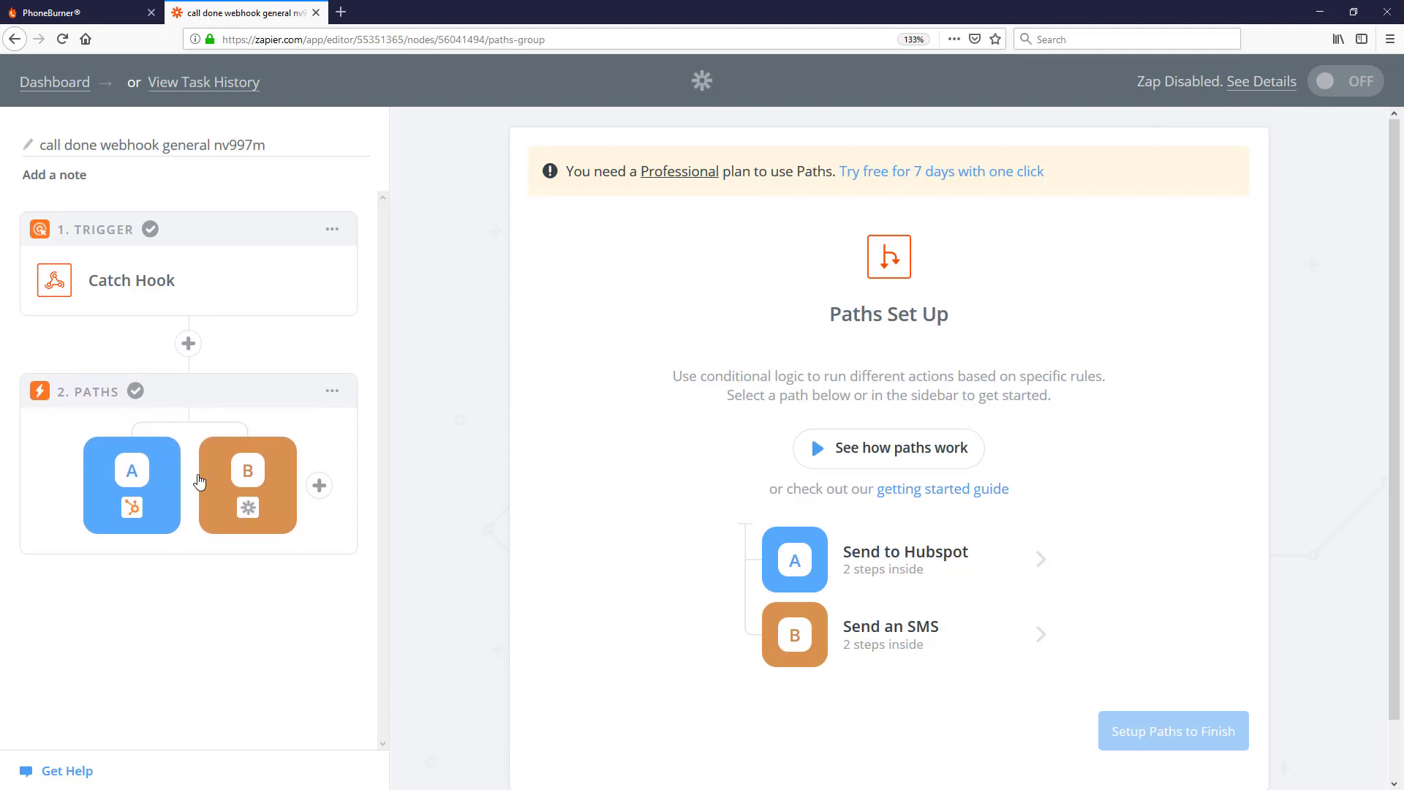
Retest the Send to Hubspot rule, which now reports the path would have continued
left_click(785, 575)
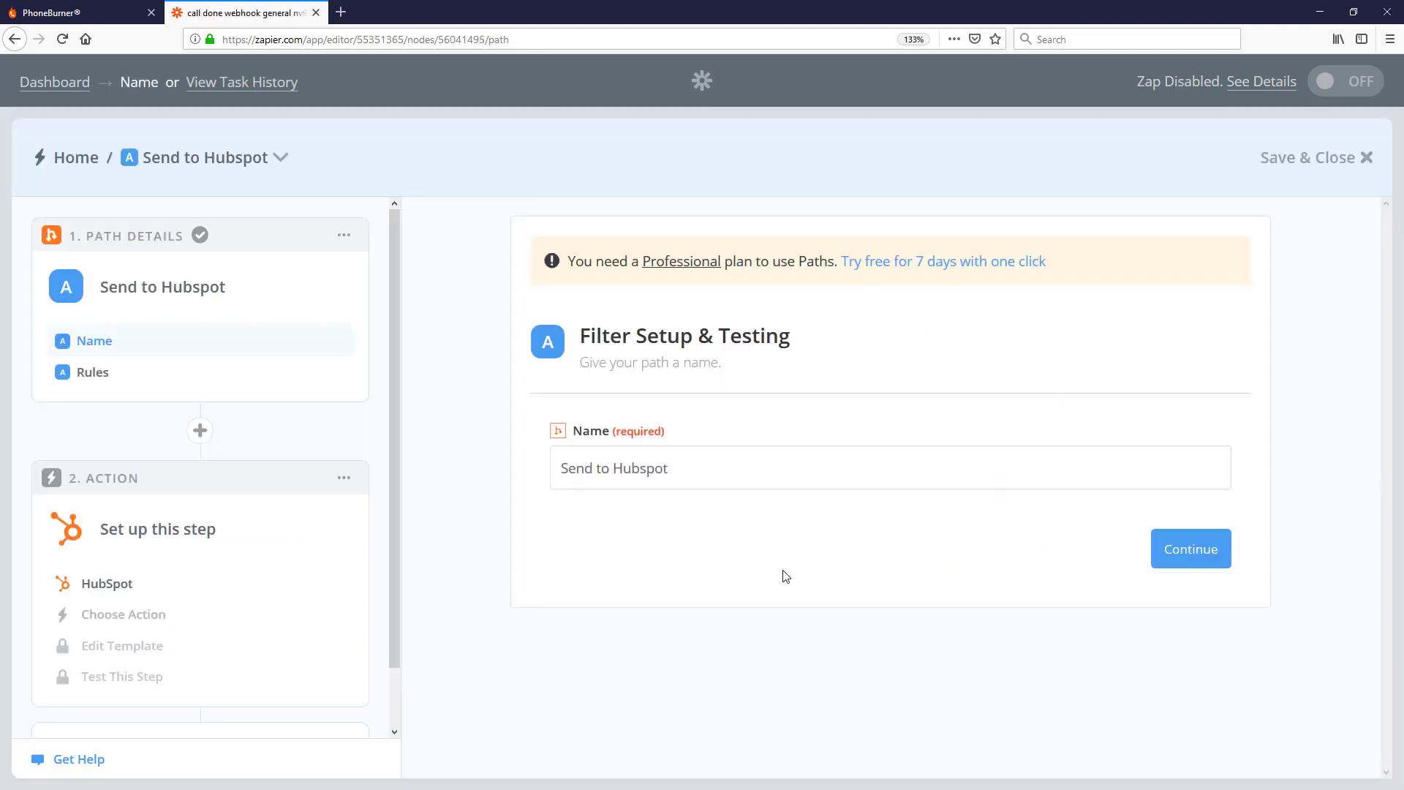
left_click(75, 376)
left_click(1155, 679)
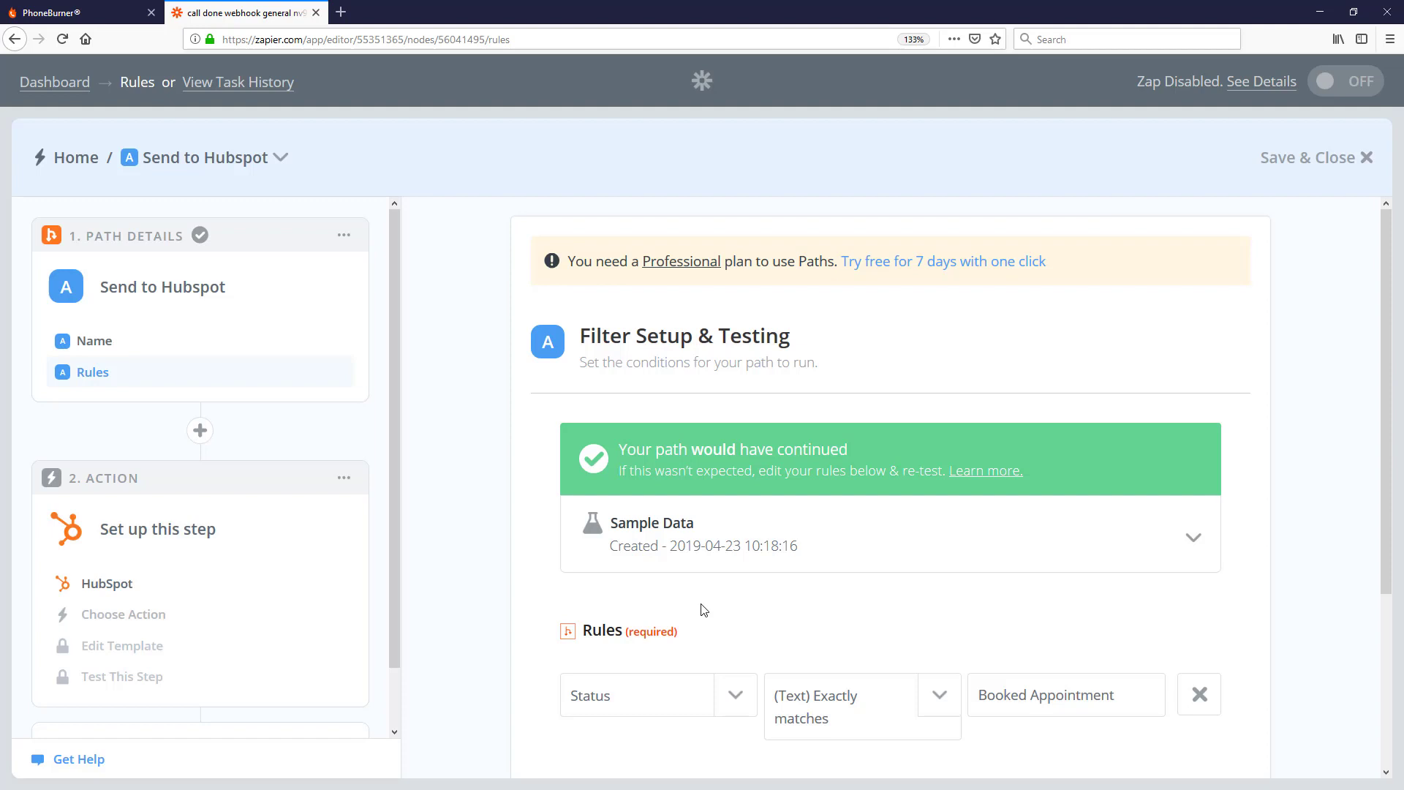
left_click(76, 157)
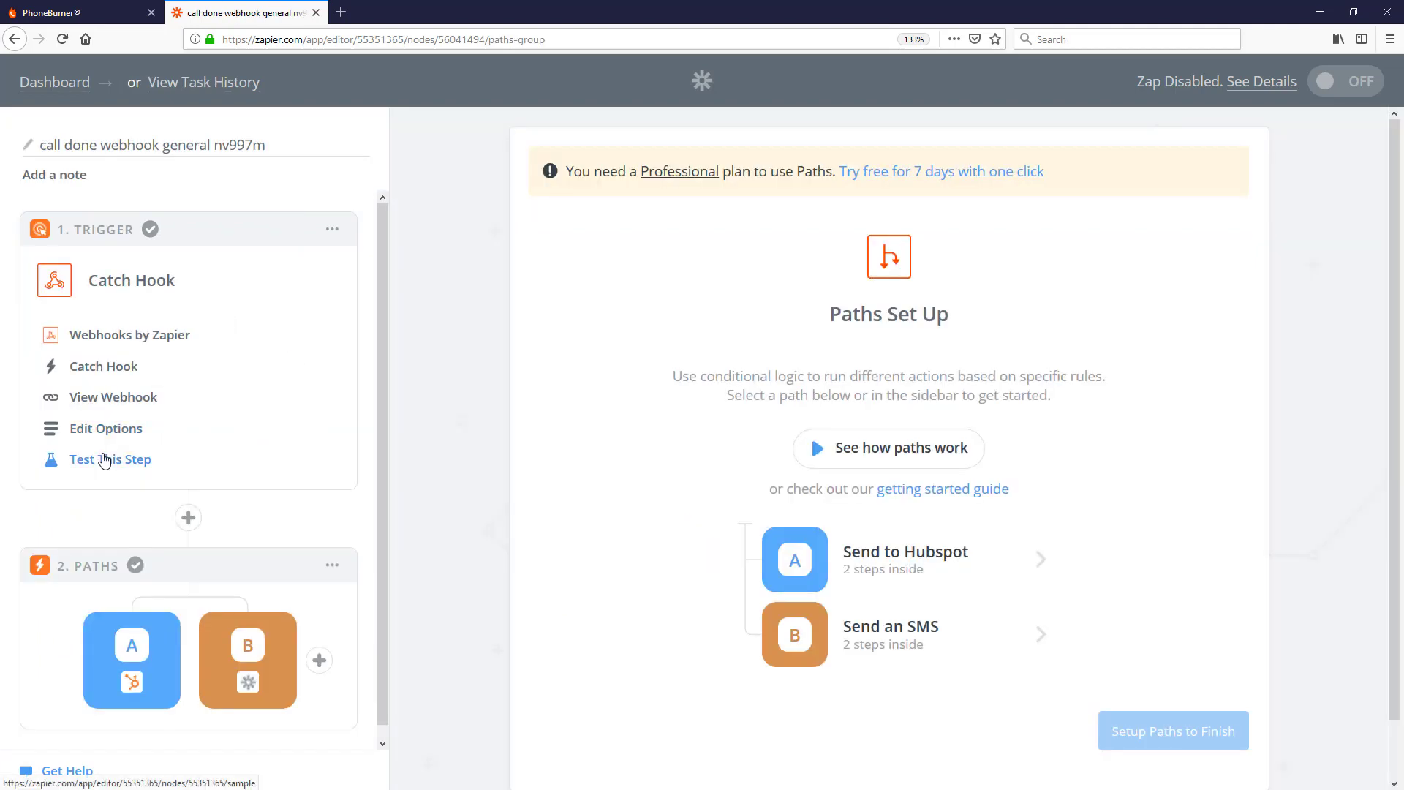
Choose Hook A as the trigger's sample data
left_click(103, 459)
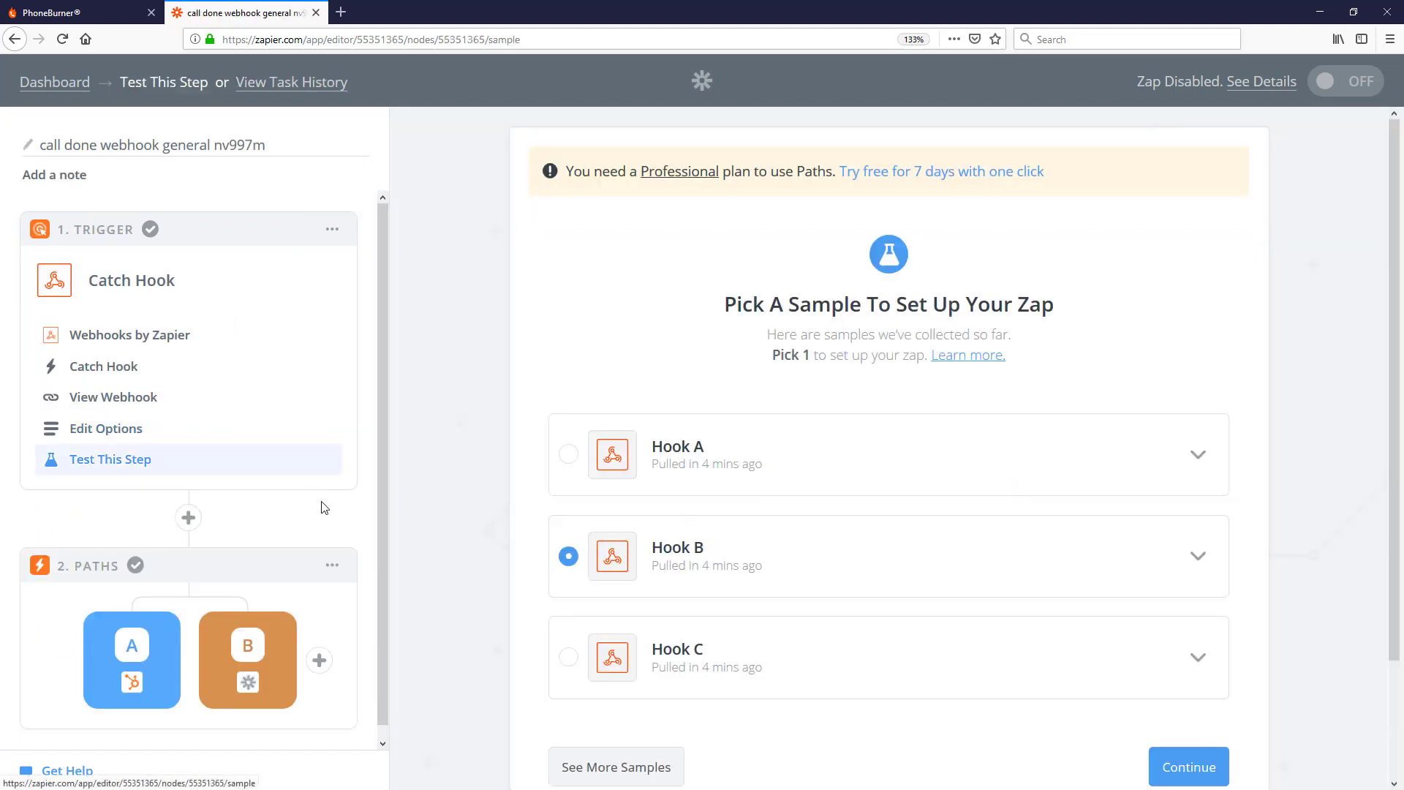
left_click(569, 455)
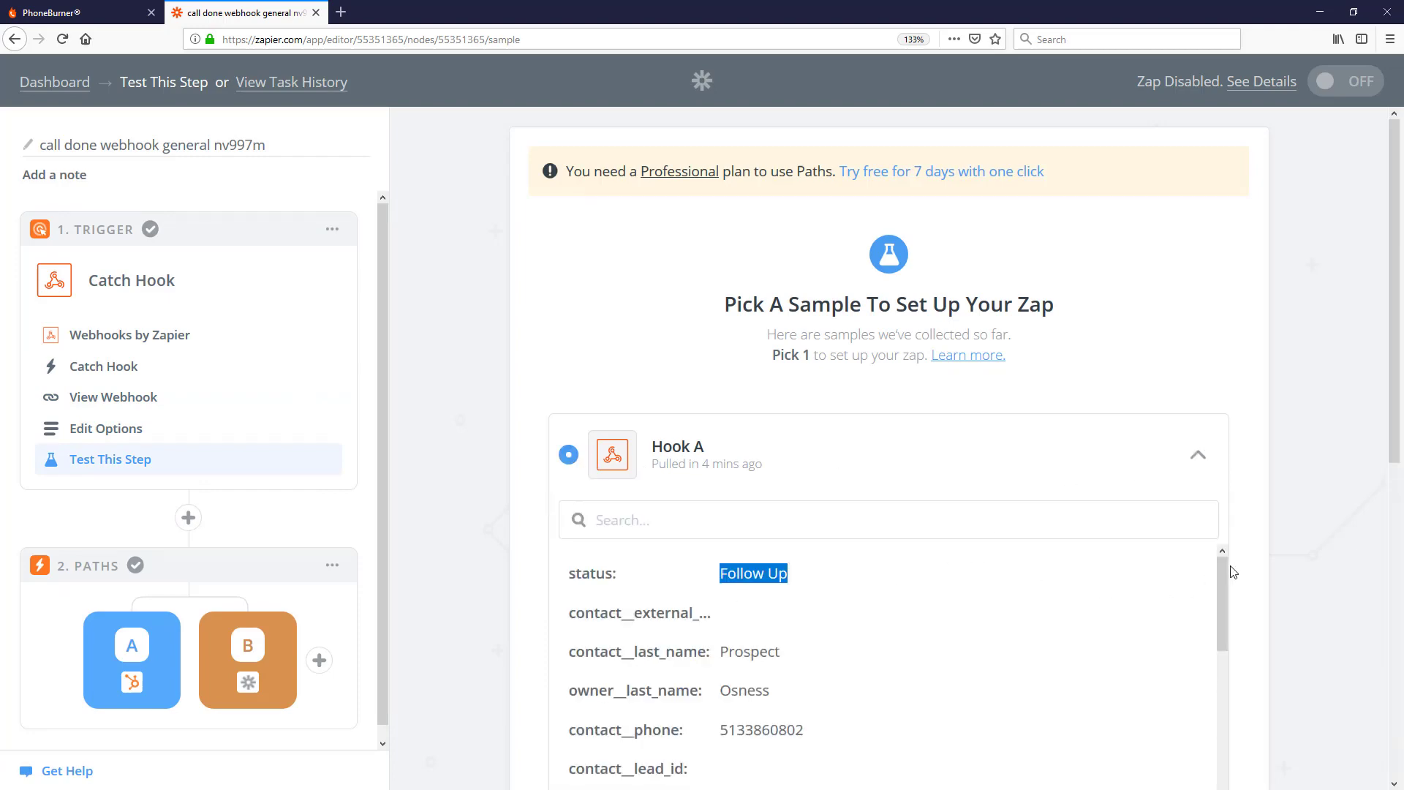
scroll(1267, 561, "down", 5)
left_click(252, 658)
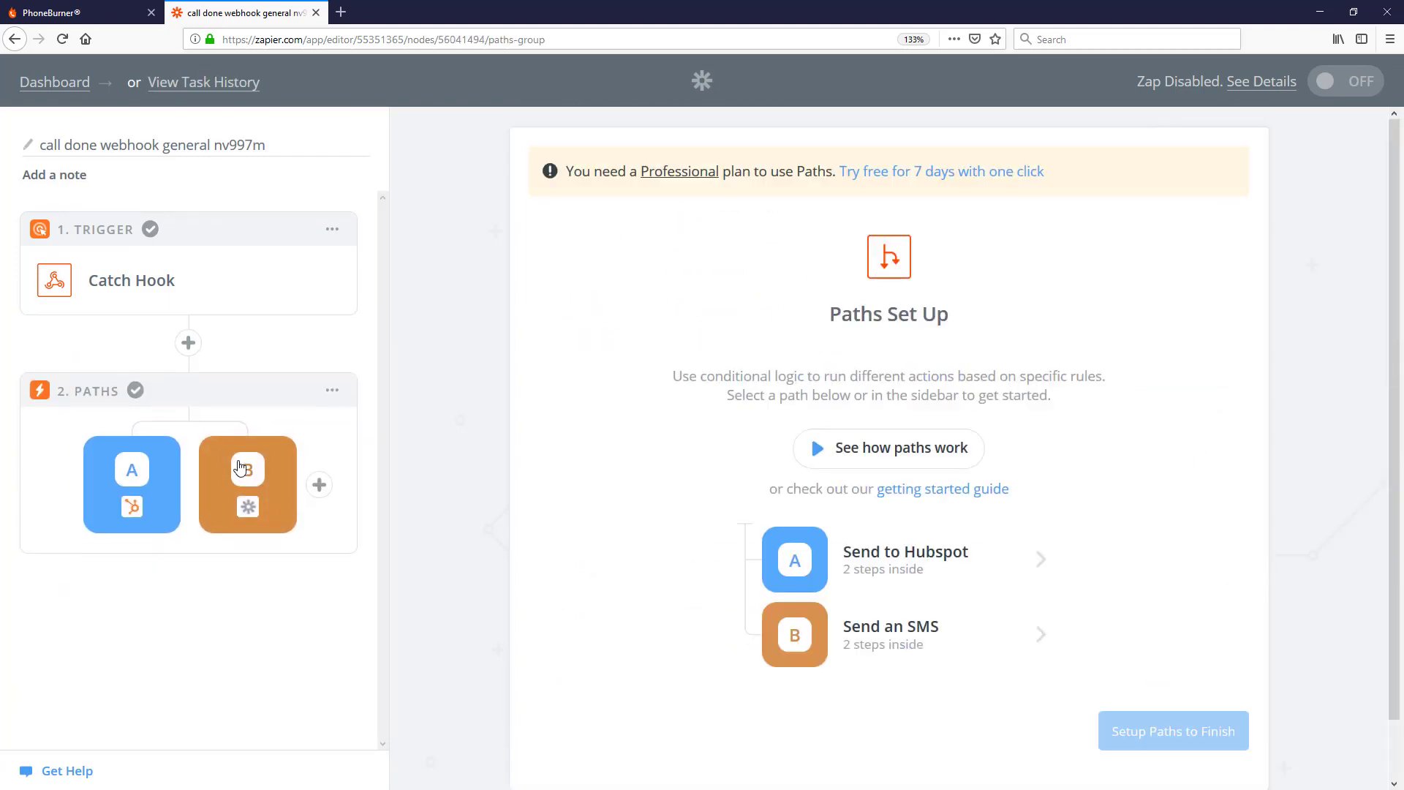
Give the Send an SMS path the rule Status (Text) Exactly matches 'Follow Up' and test it
left_click(256, 486)
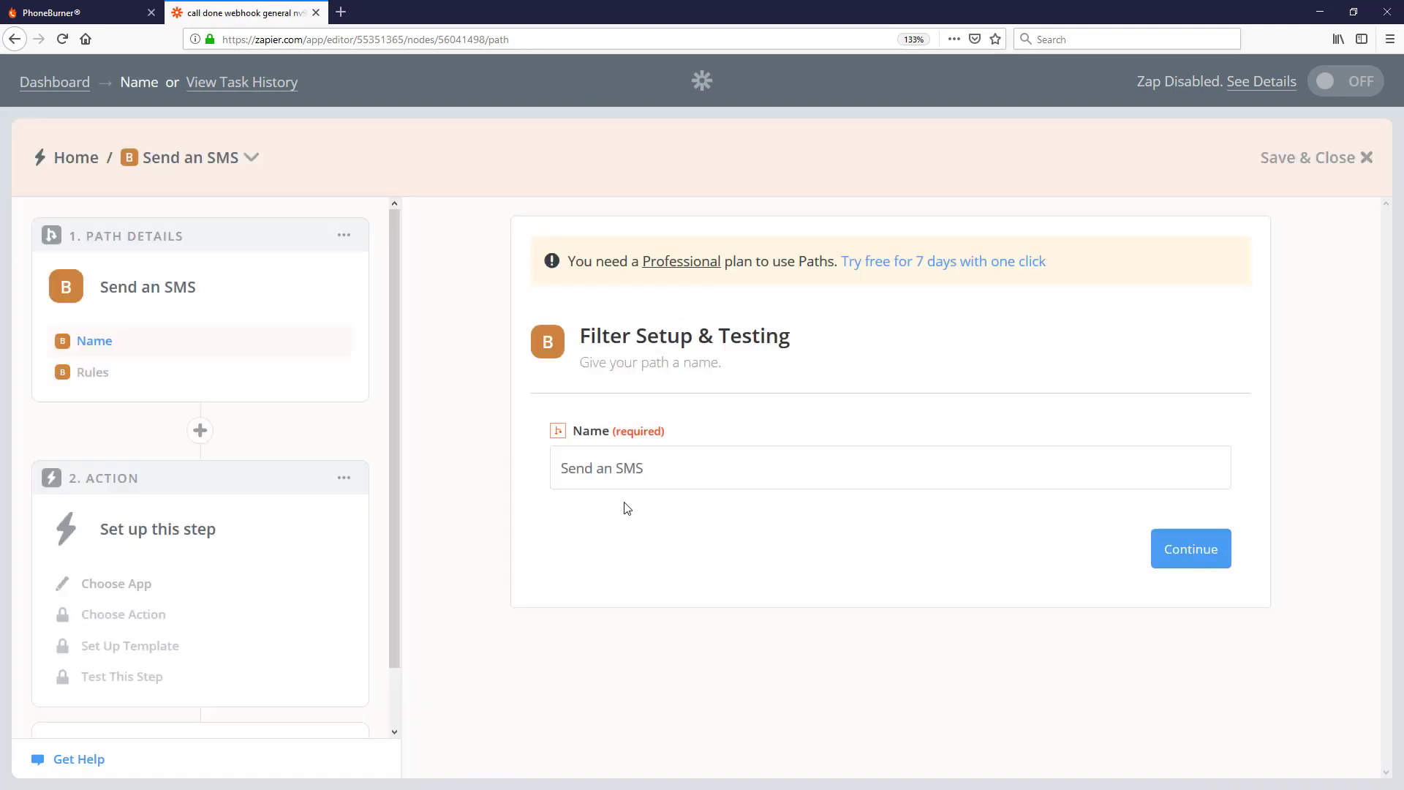
left_click(99, 384)
left_click(734, 501)
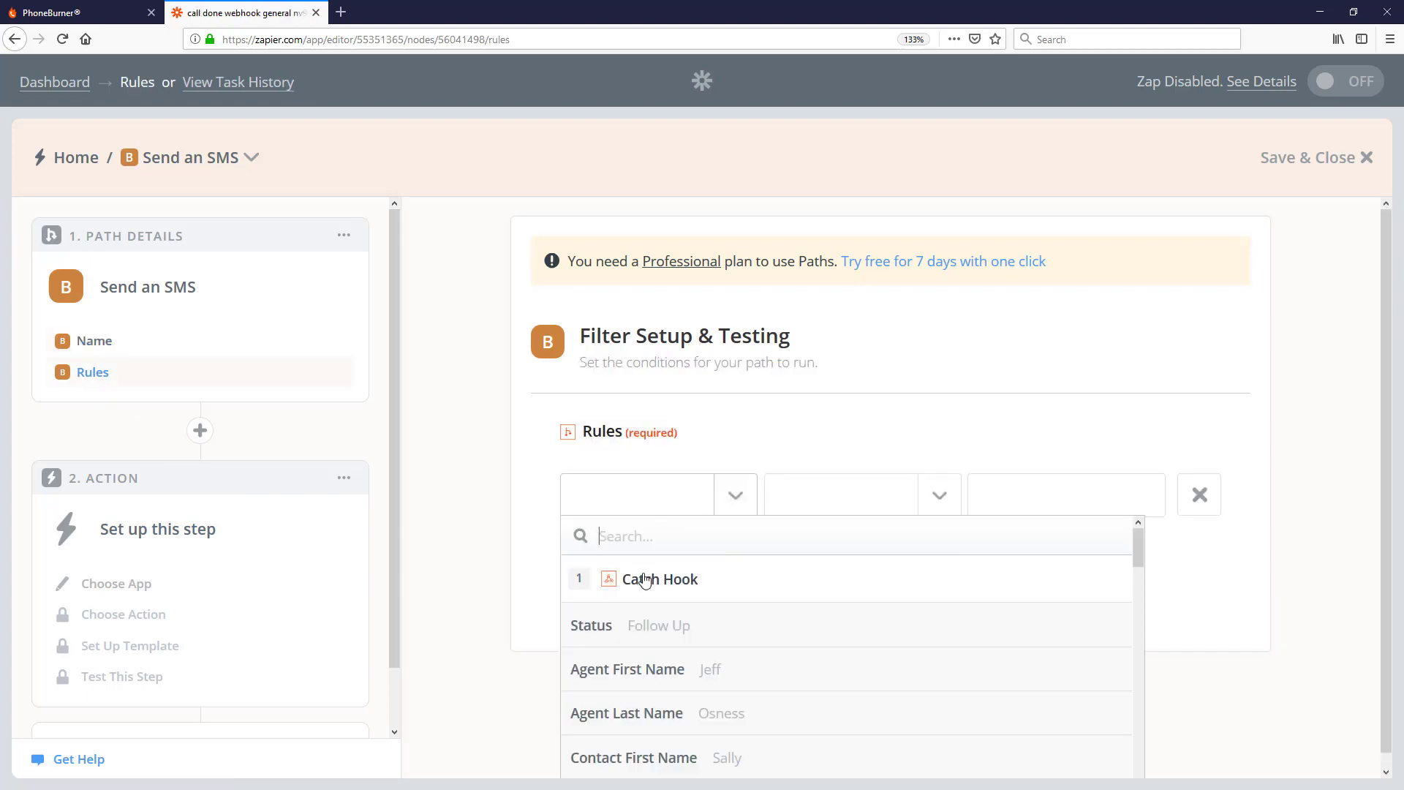
left_click(642, 620)
left_click(924, 505)
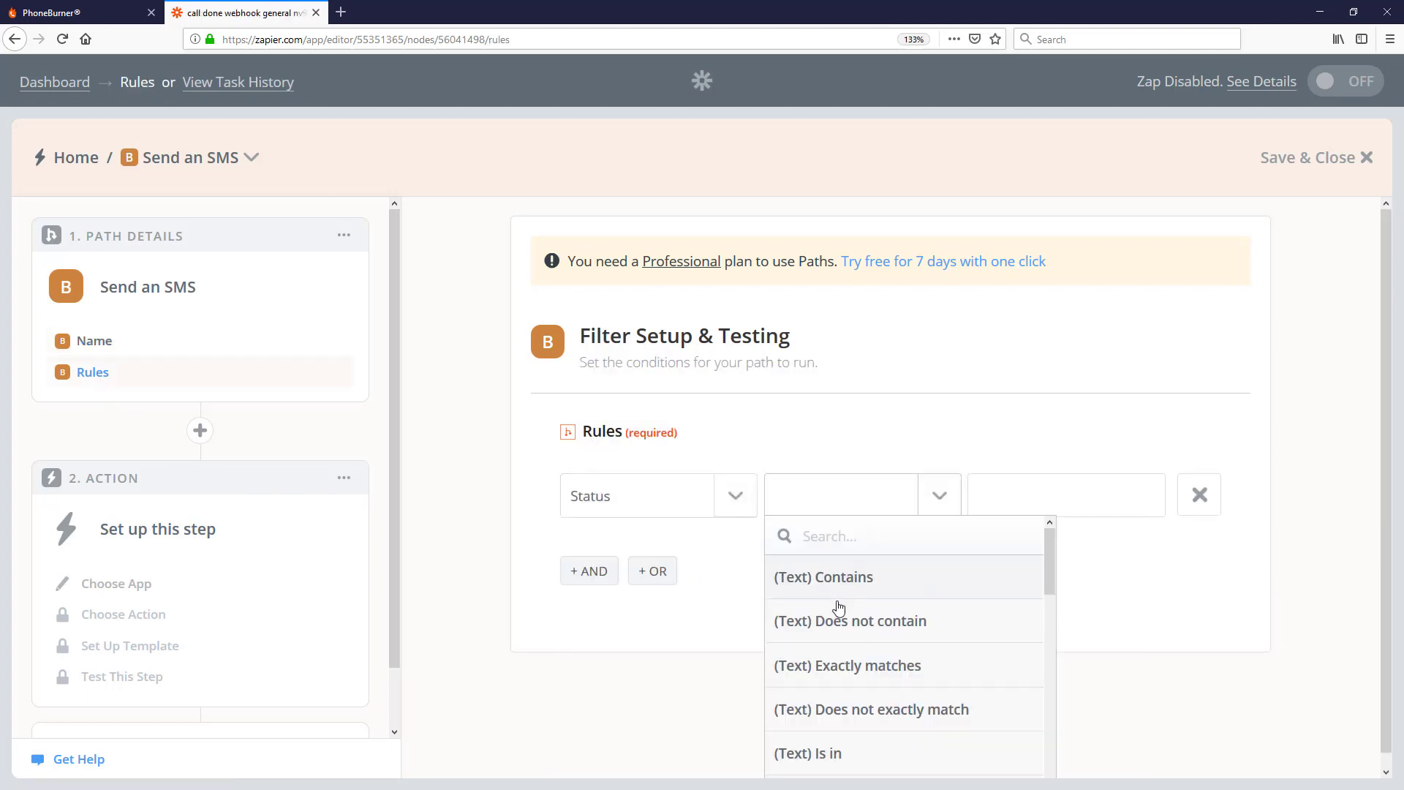
left_click(841, 663)
left_click(1056, 502)
type("Follow Up")
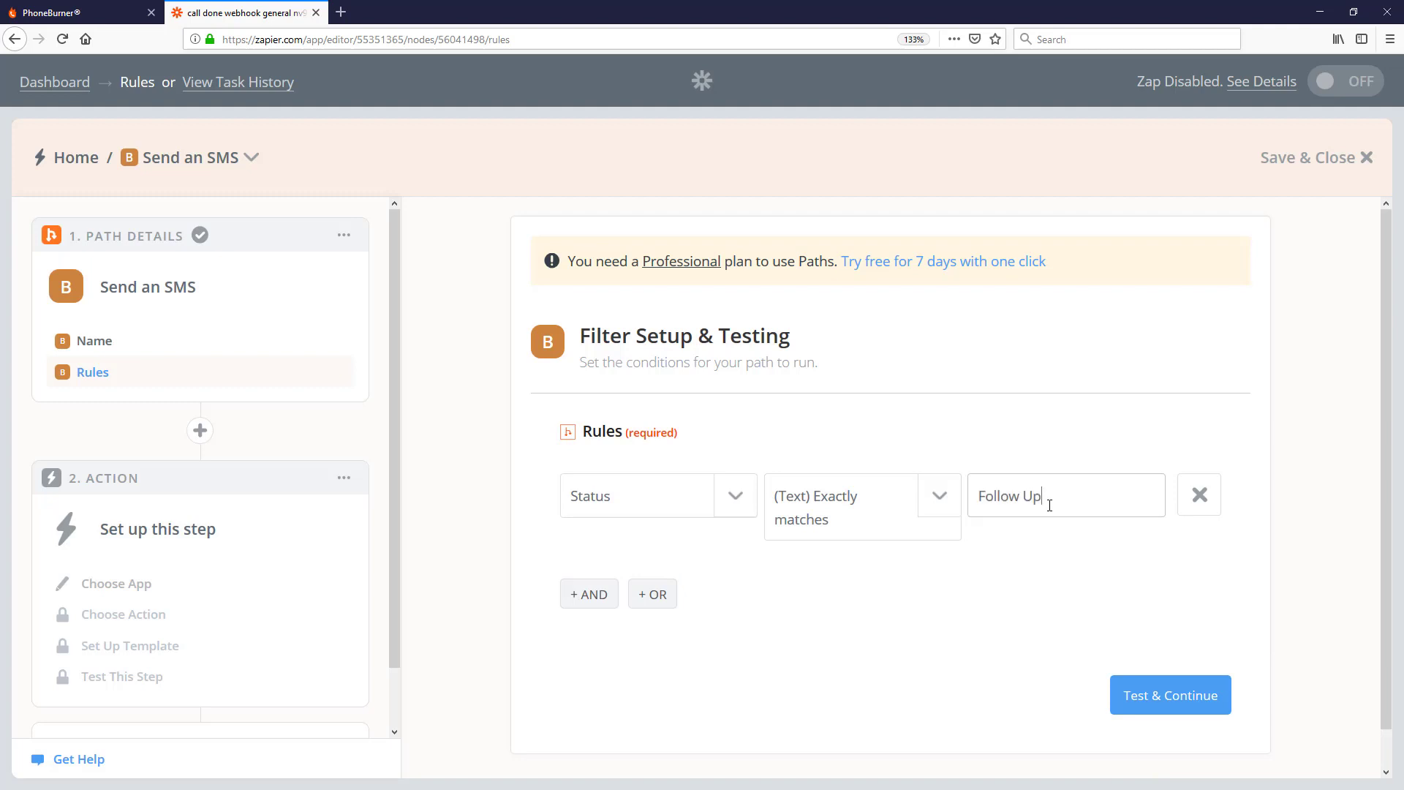
left_click(1174, 707)
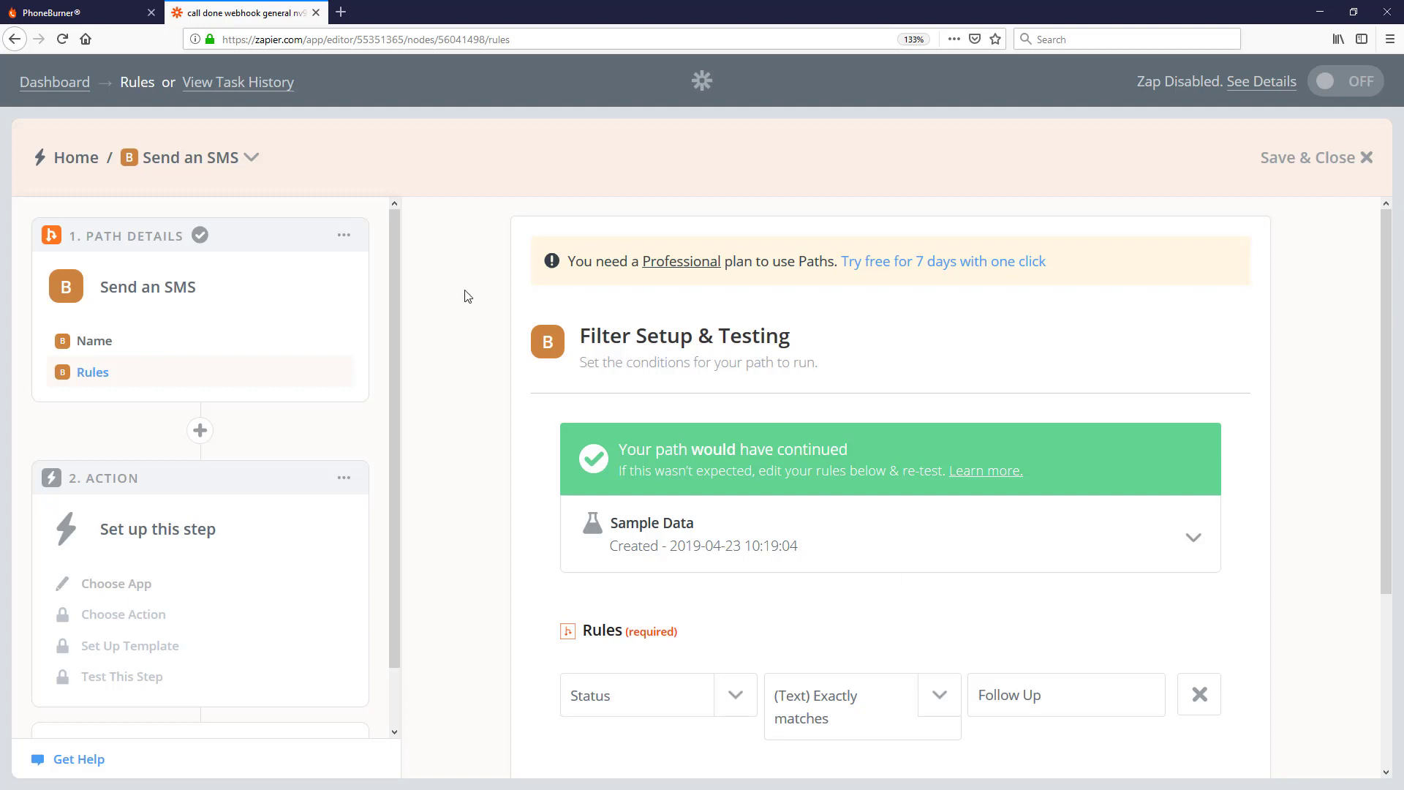
Open the Booked Appointment disposition button's edit page and focus its empty Webhook field
left_click(62, 16)
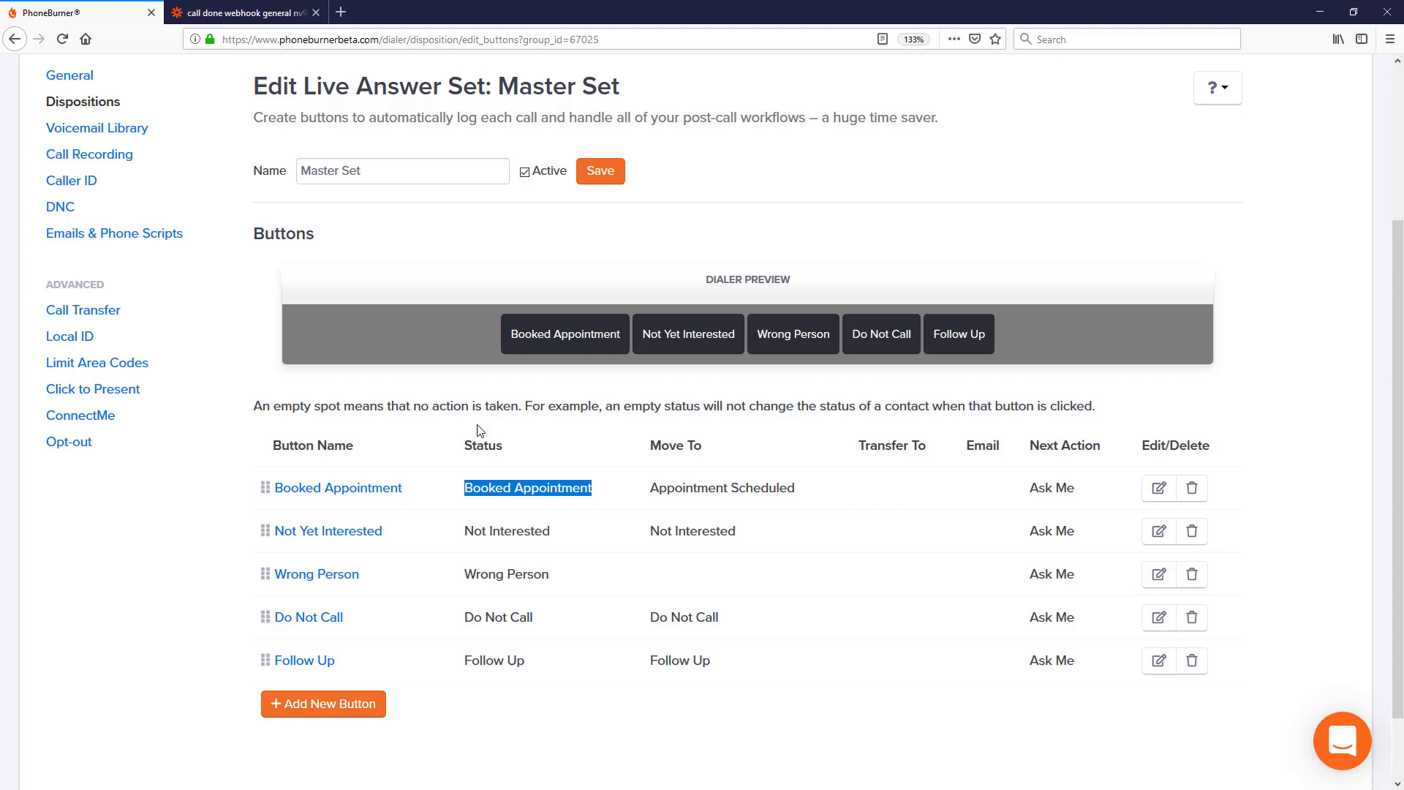
scroll(480, 428, "up", 3)
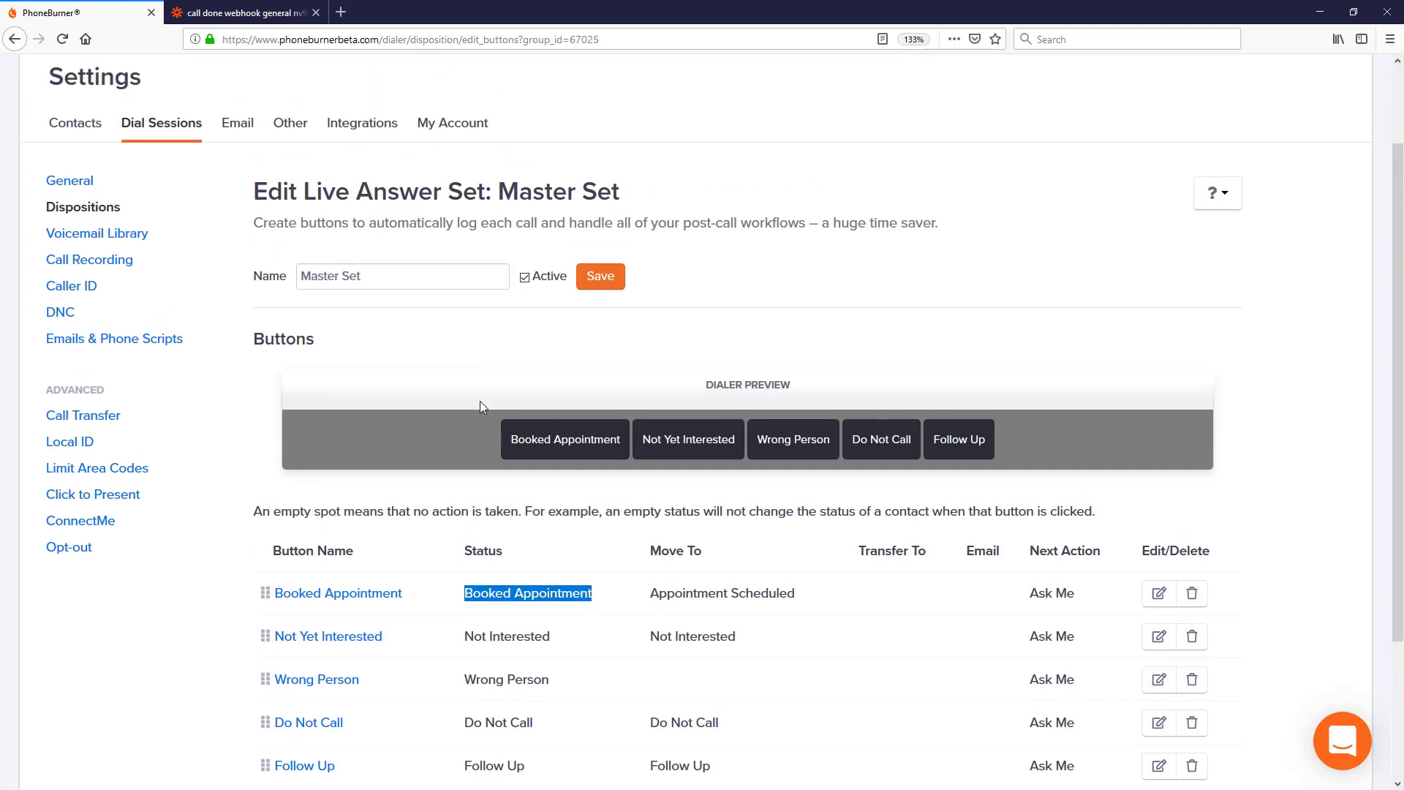
scroll(461, 408, "down", 4)
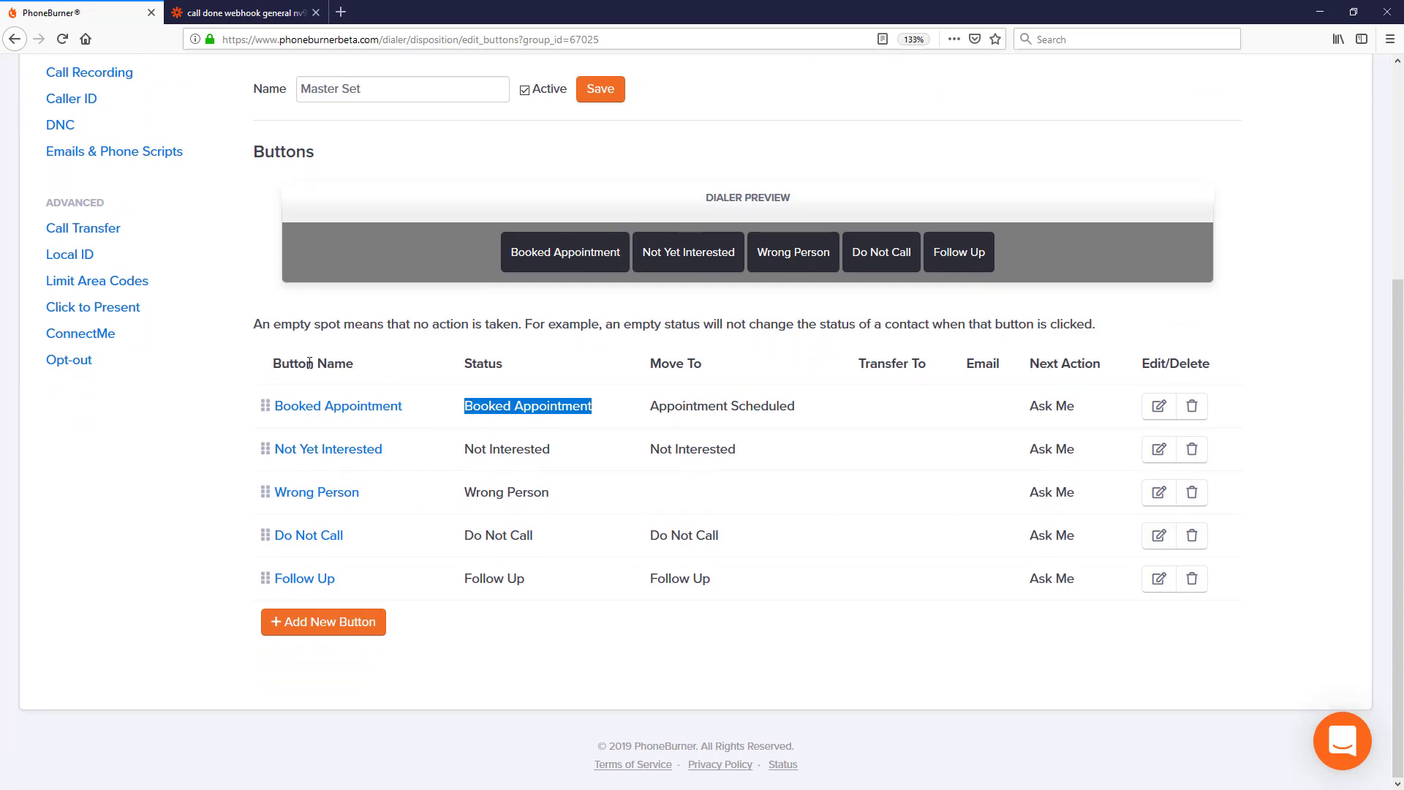
left_click(351, 411)
scroll(694, 462, "down", 12)
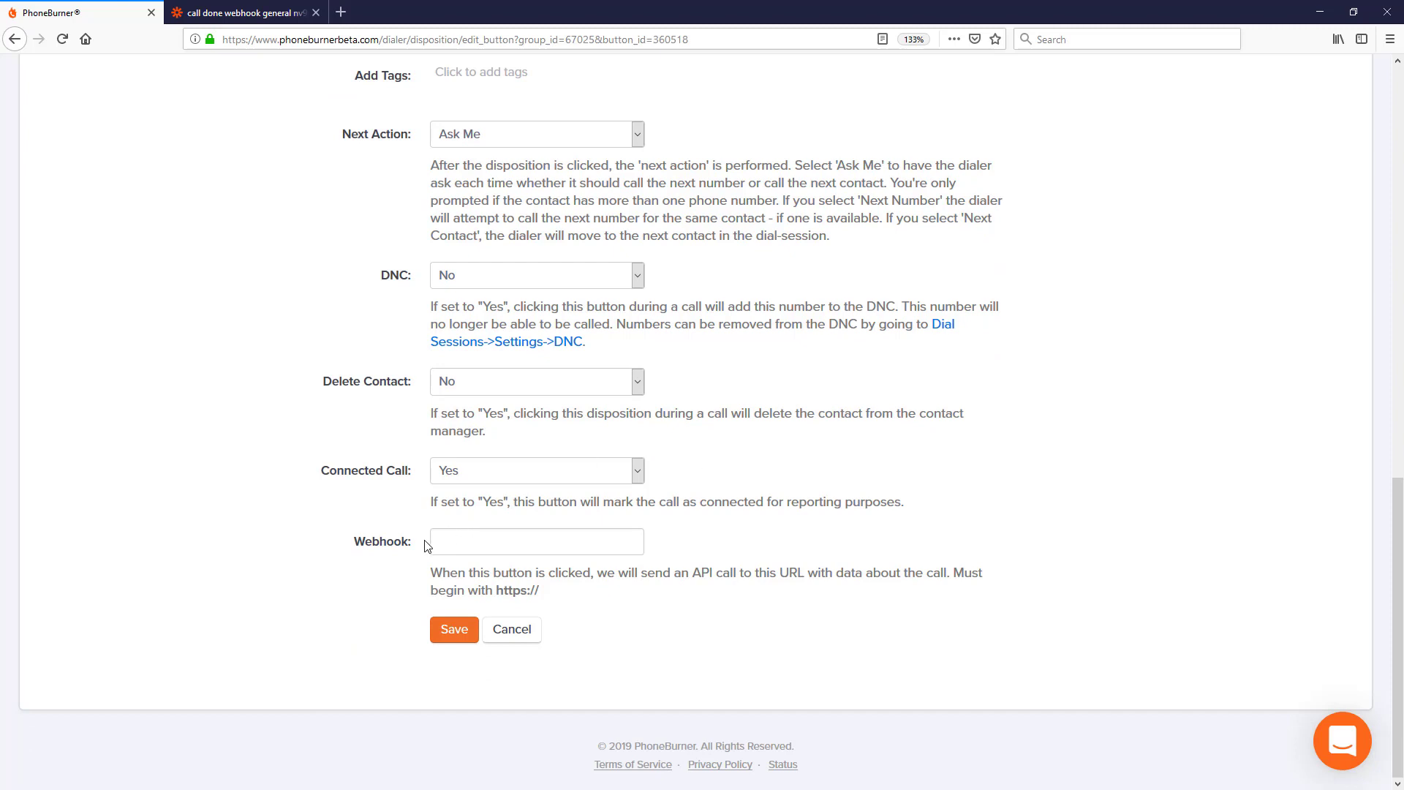
left_click_drag(414, 543, 359, 546)
left_click(472, 545)
Reveal the Booked Appointment zap's Catch Hook webhook URL in Zapier and select it for copying
left_click(248, 13)
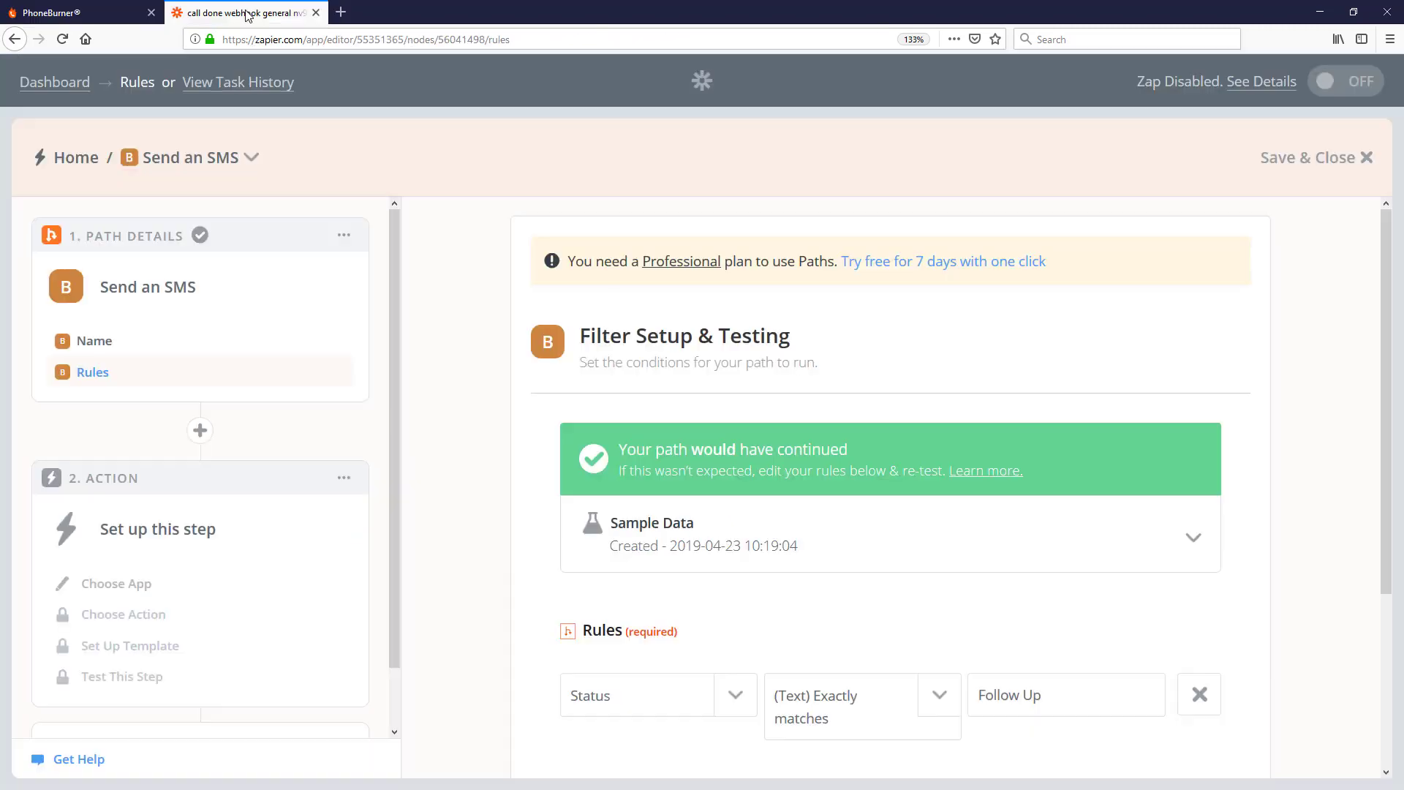
left_click(62, 84)
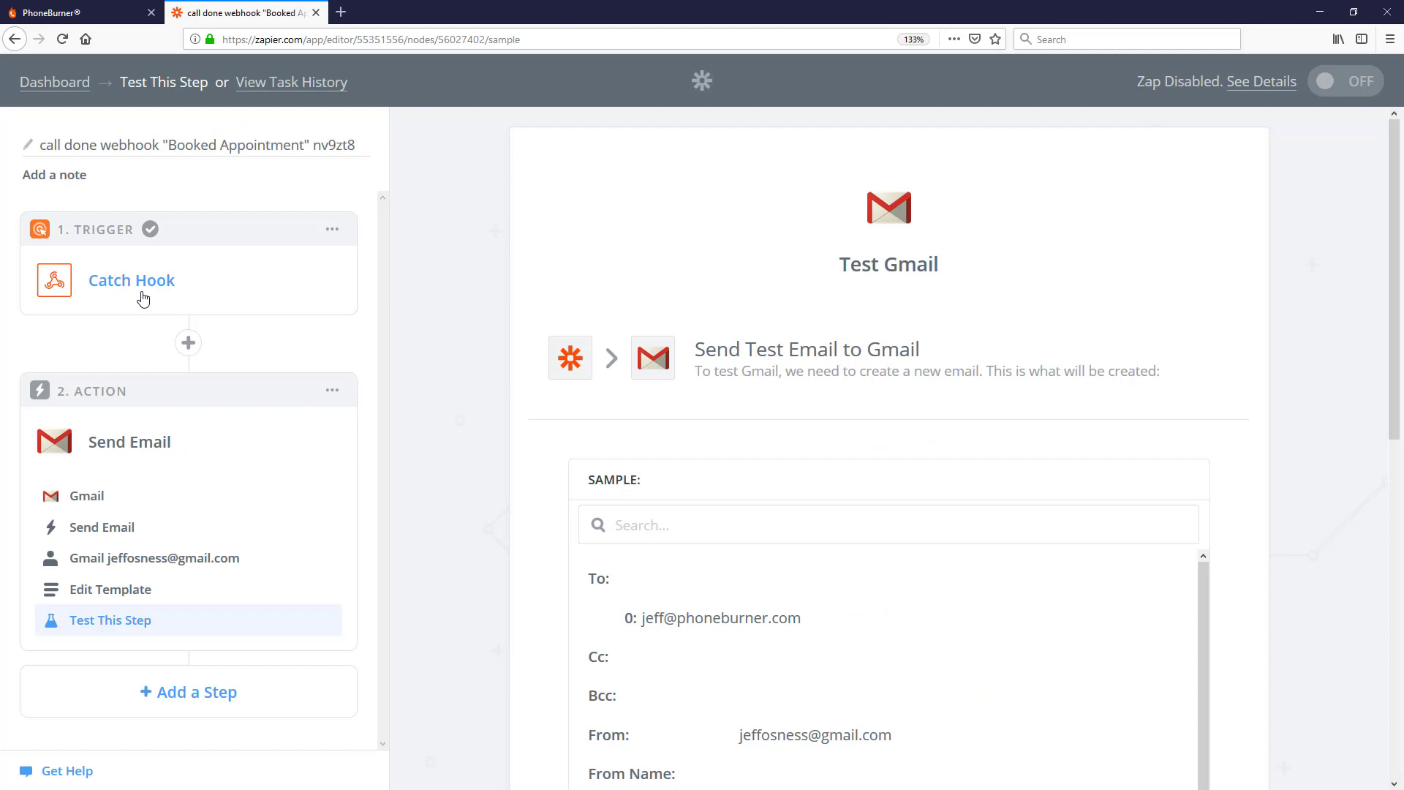
left_click(143, 296)
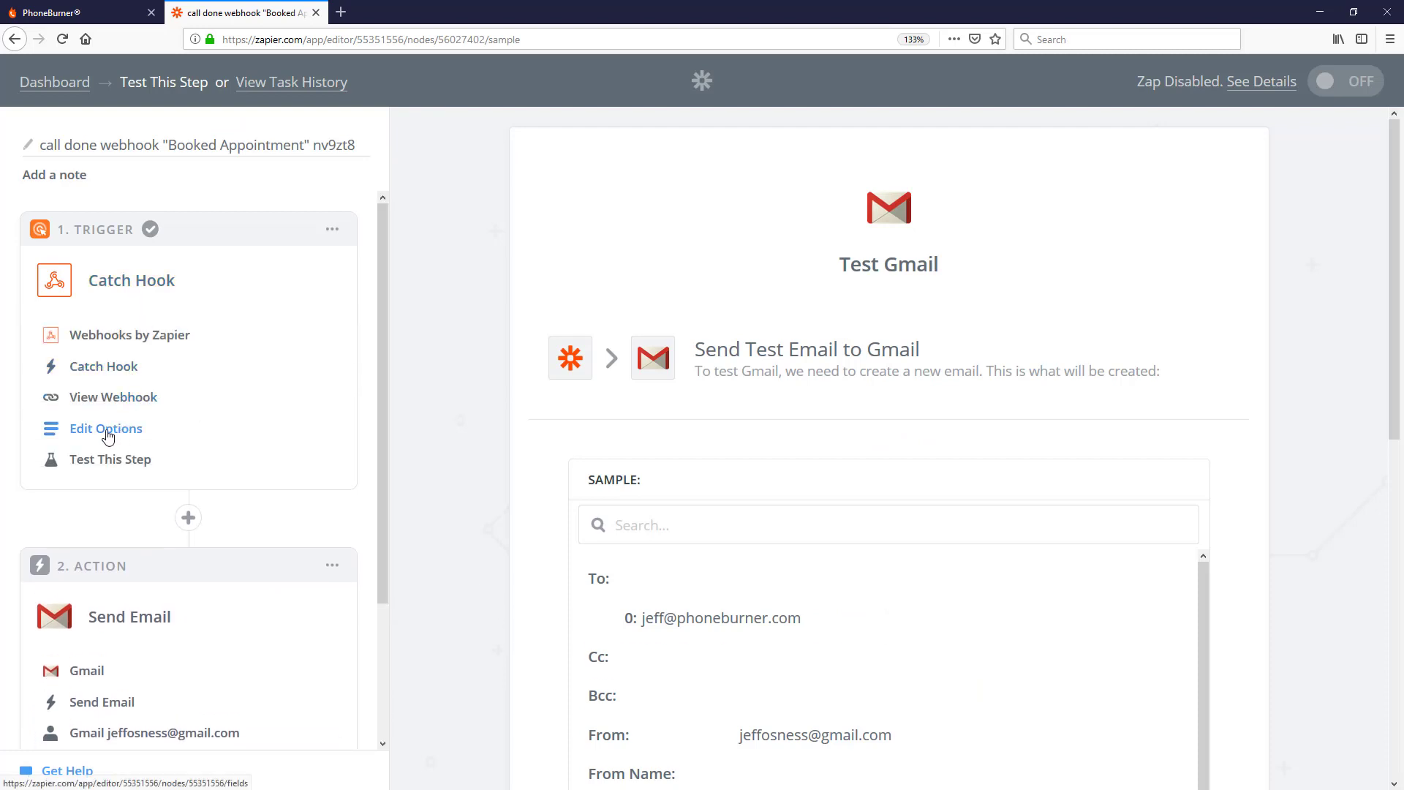
left_click(83, 397)
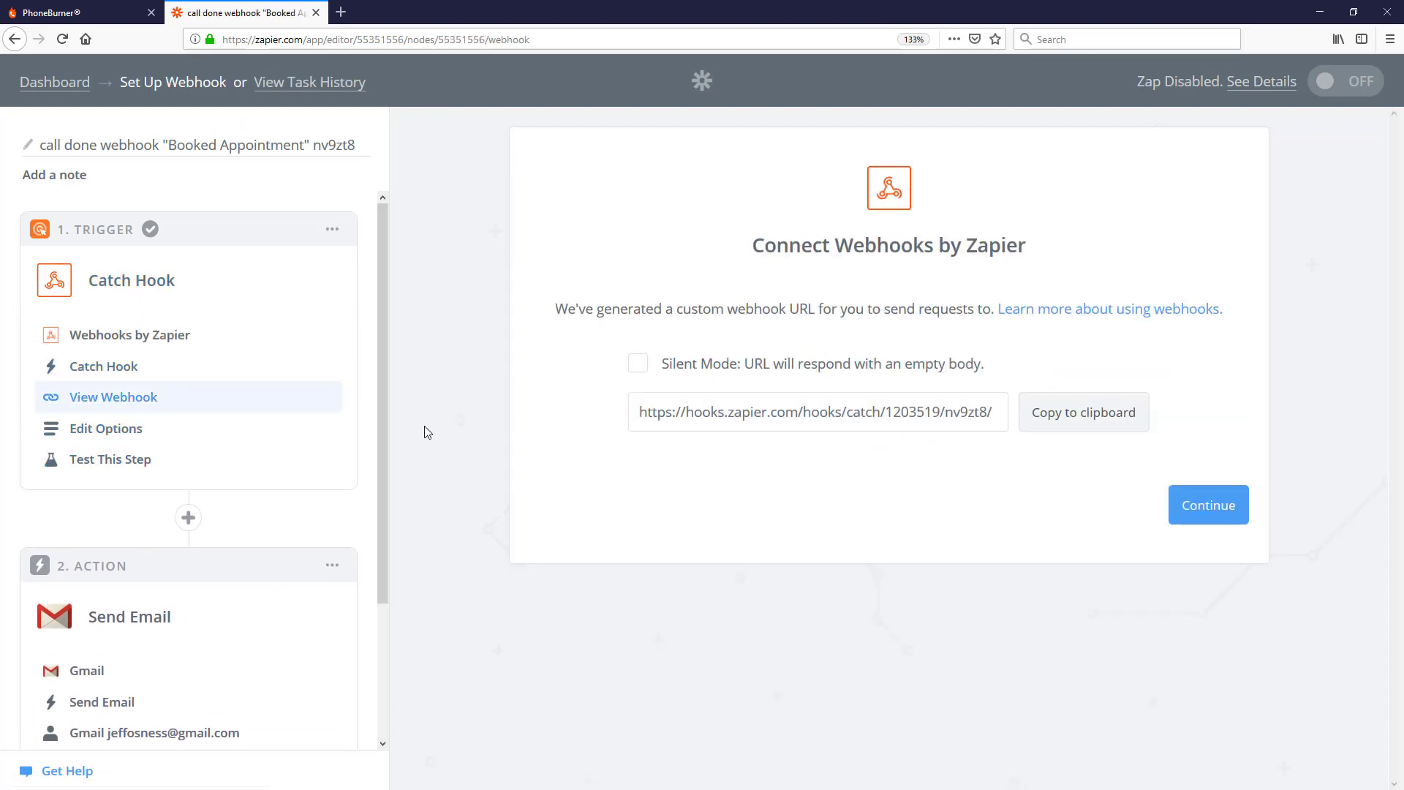
left_click(904, 421)
key("ctrl+a")
key("ctrl+c")
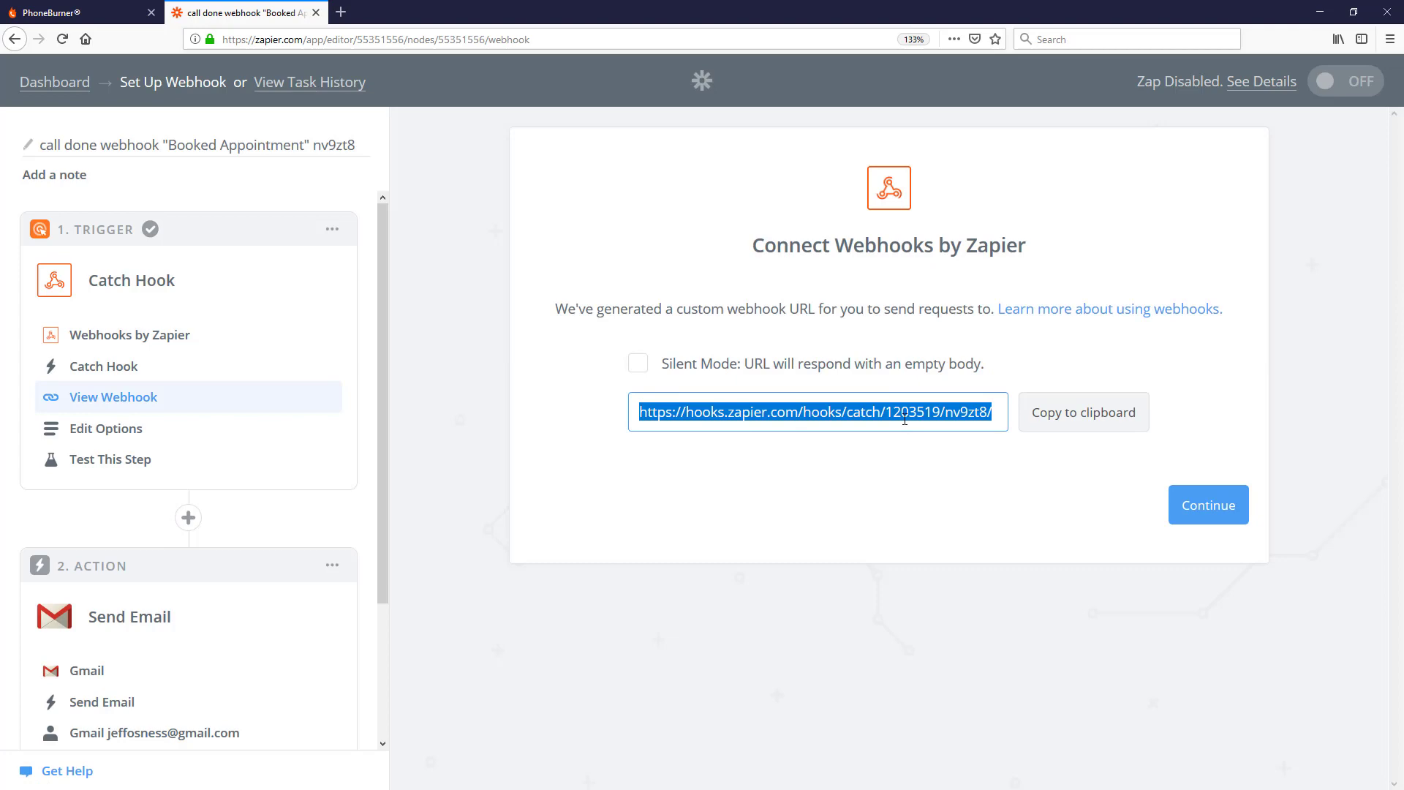
left_click(51, 13)
Paste the Zapier catch-hook URL into the Booked Appointment button's Webhook field and save it
scroll(543, 548, "down", 10)
left_click(544, 548)
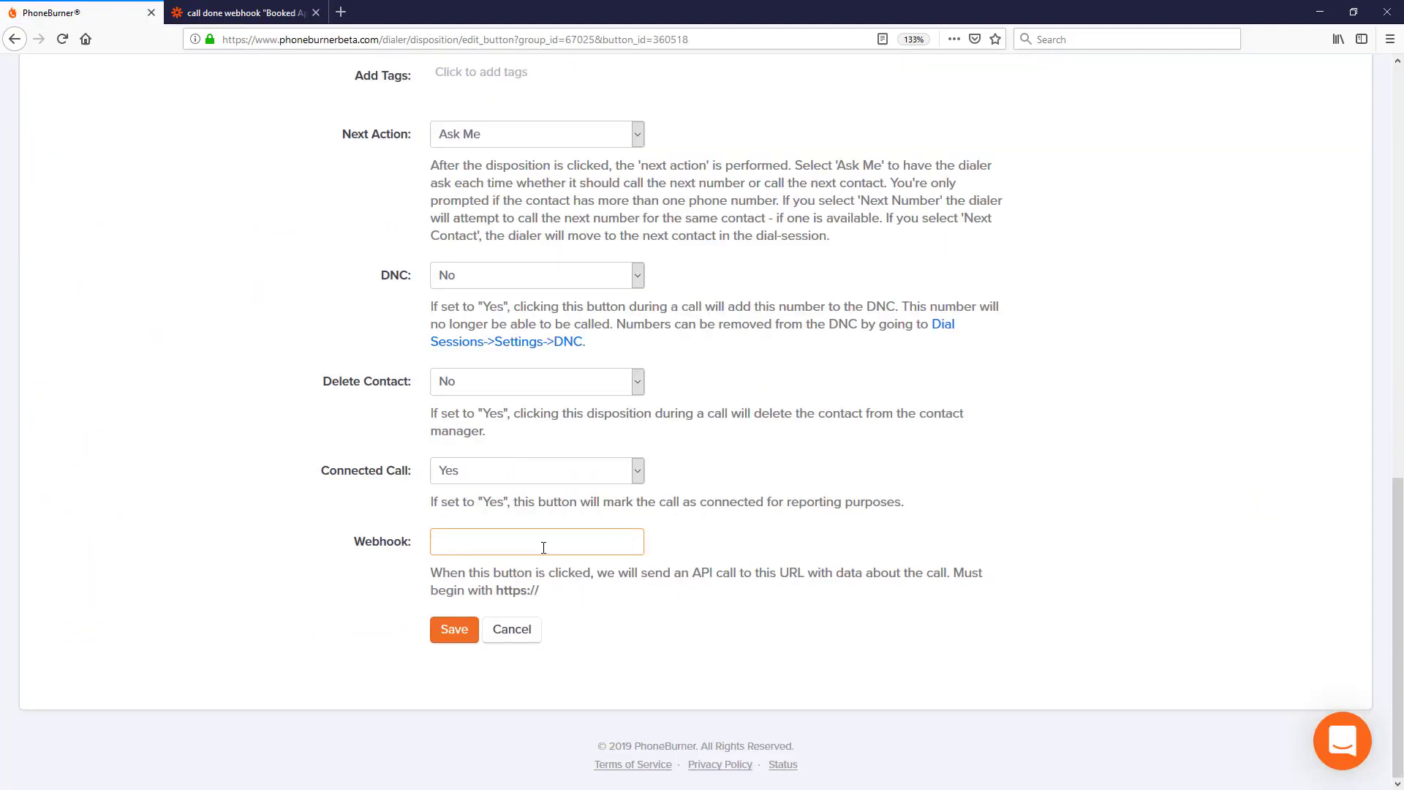
key("ctrl+v")
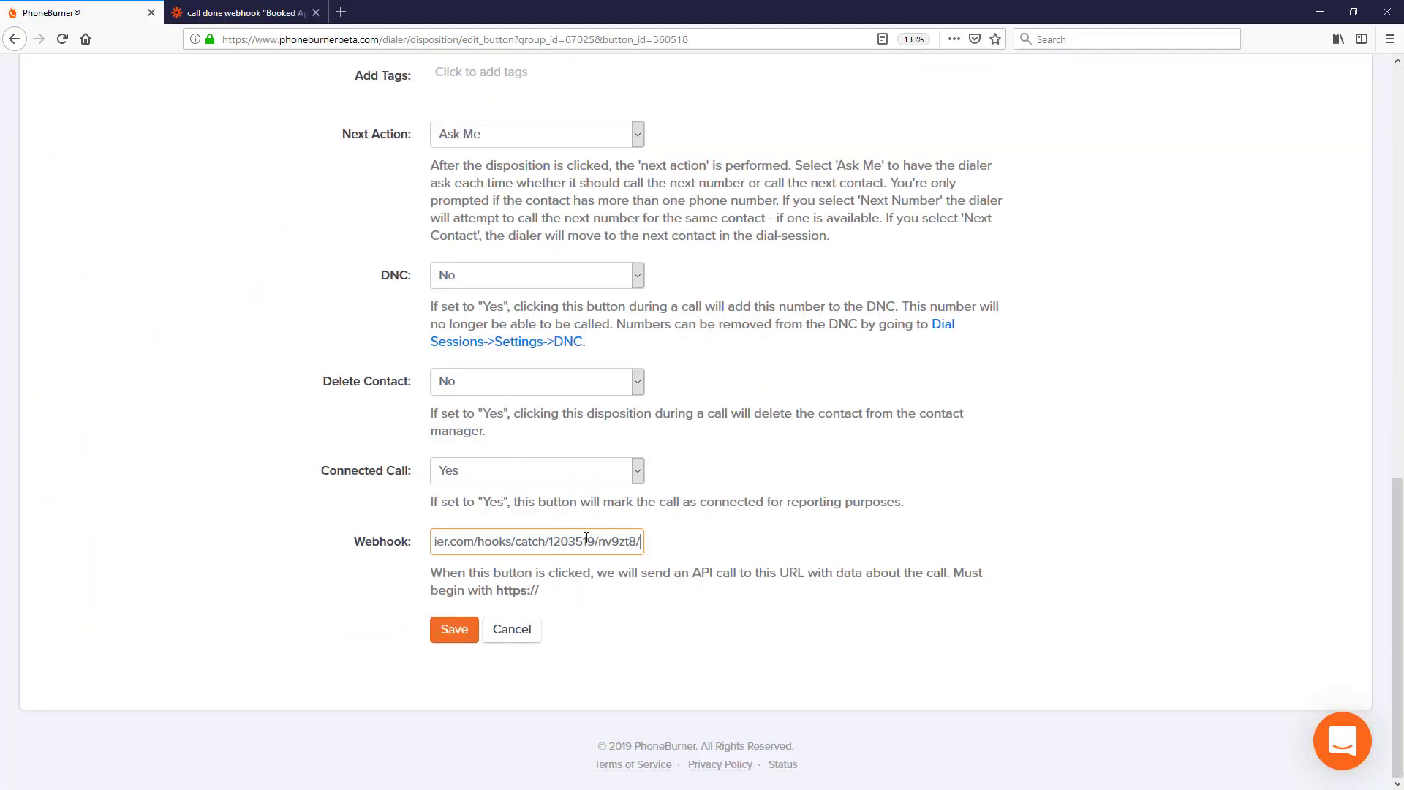
left_click(443, 631)
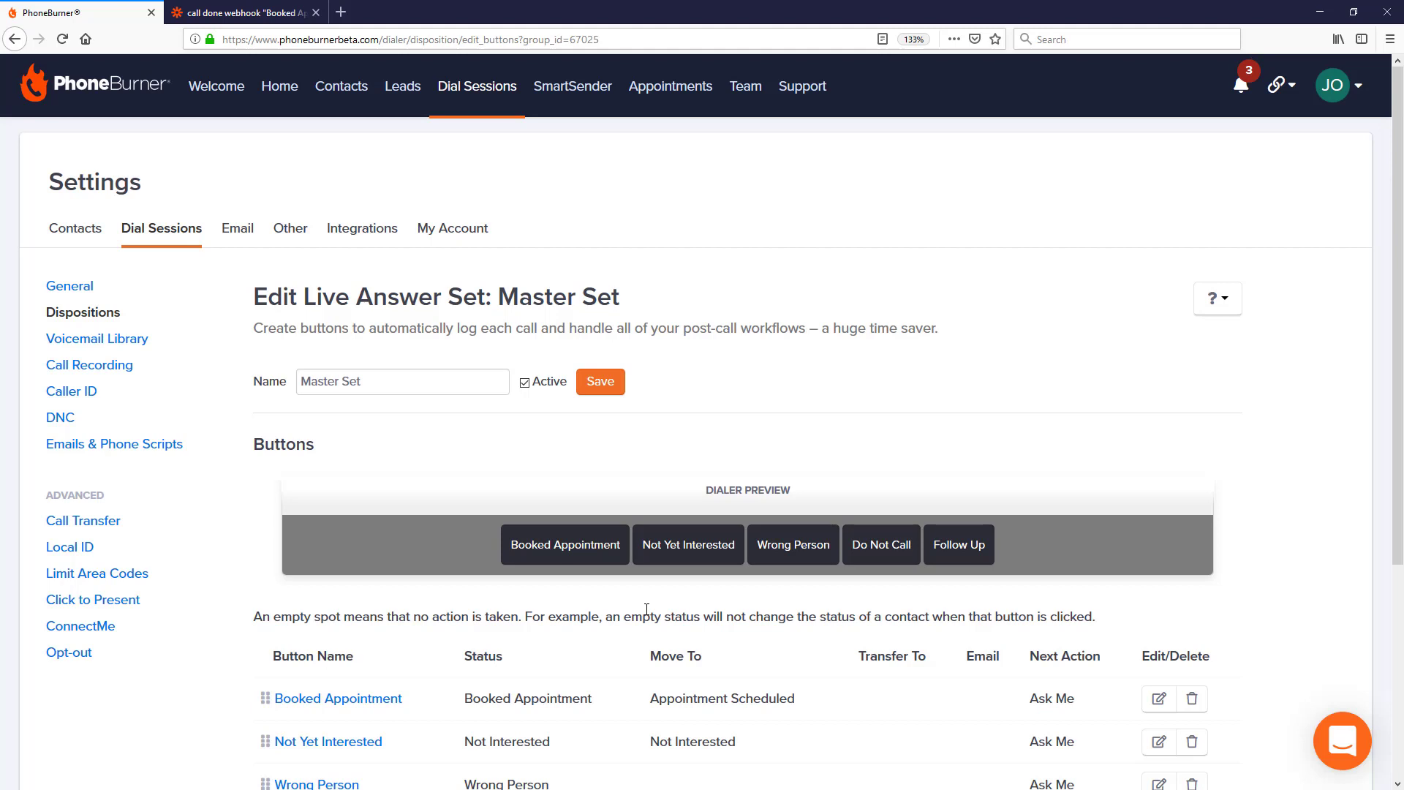
Start a dial session with all contacts selected in the Contacts list
left_click(354, 102)
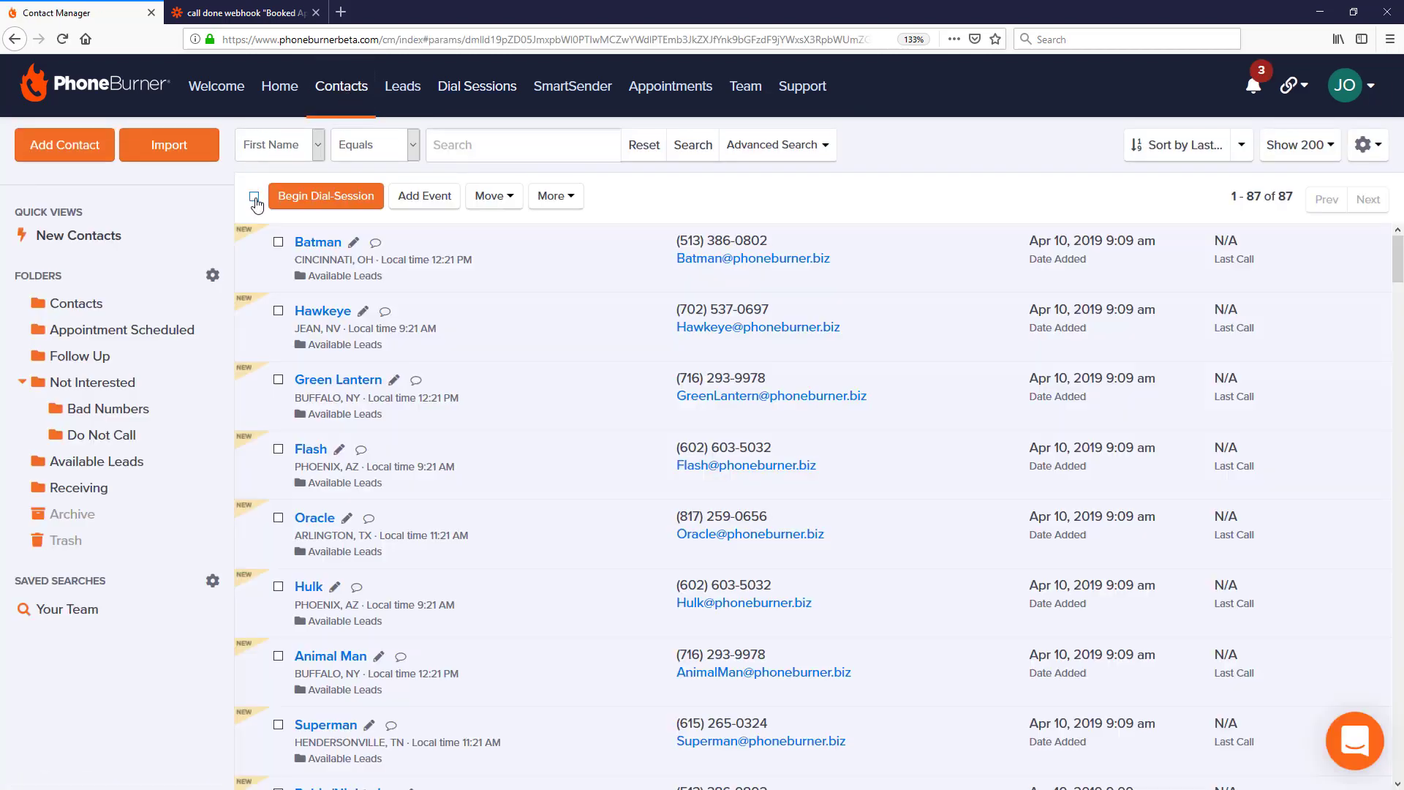
left_click(255, 197)
left_click(330, 197)
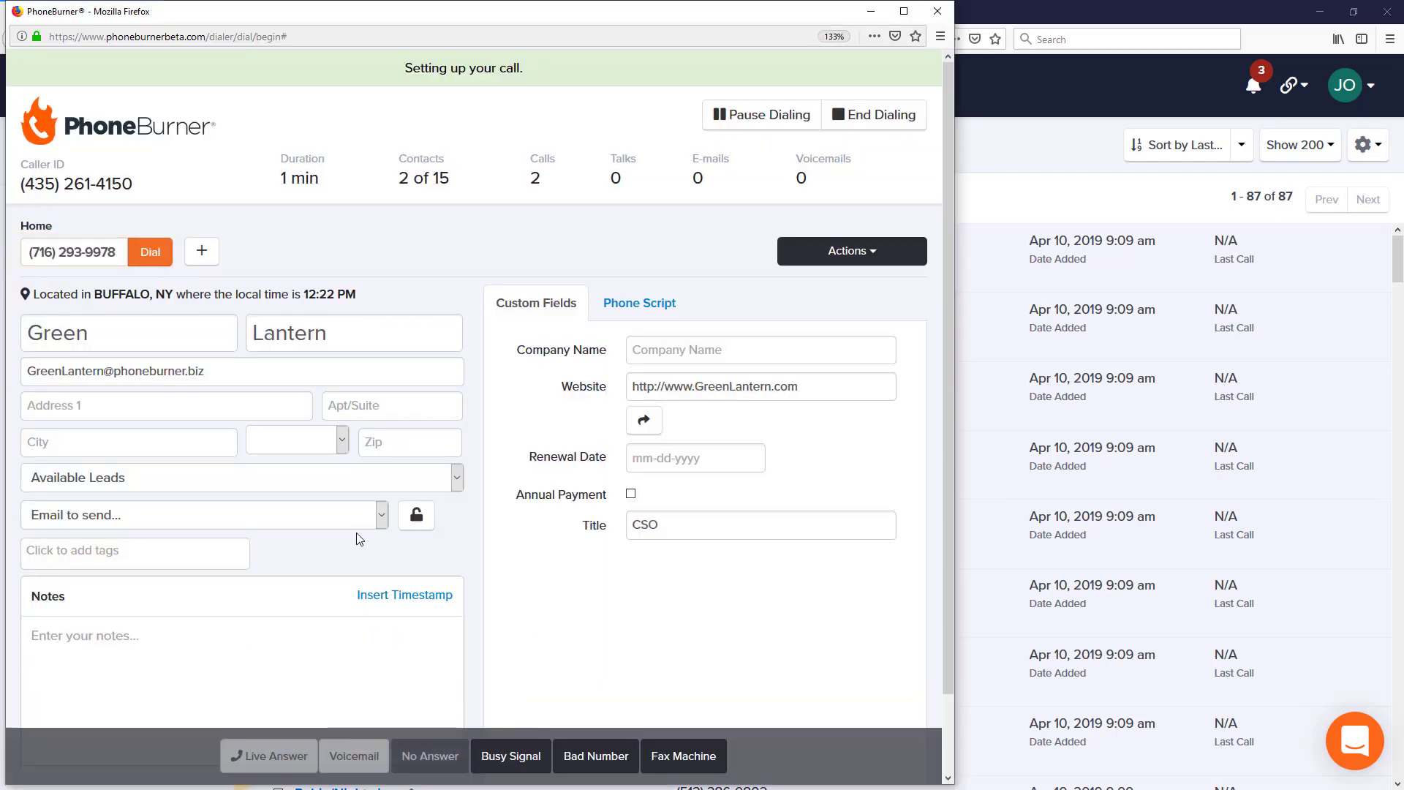
Log a live-answered call as Booked Appointment, then pause dialing and return to contacts
left_click(275, 761)
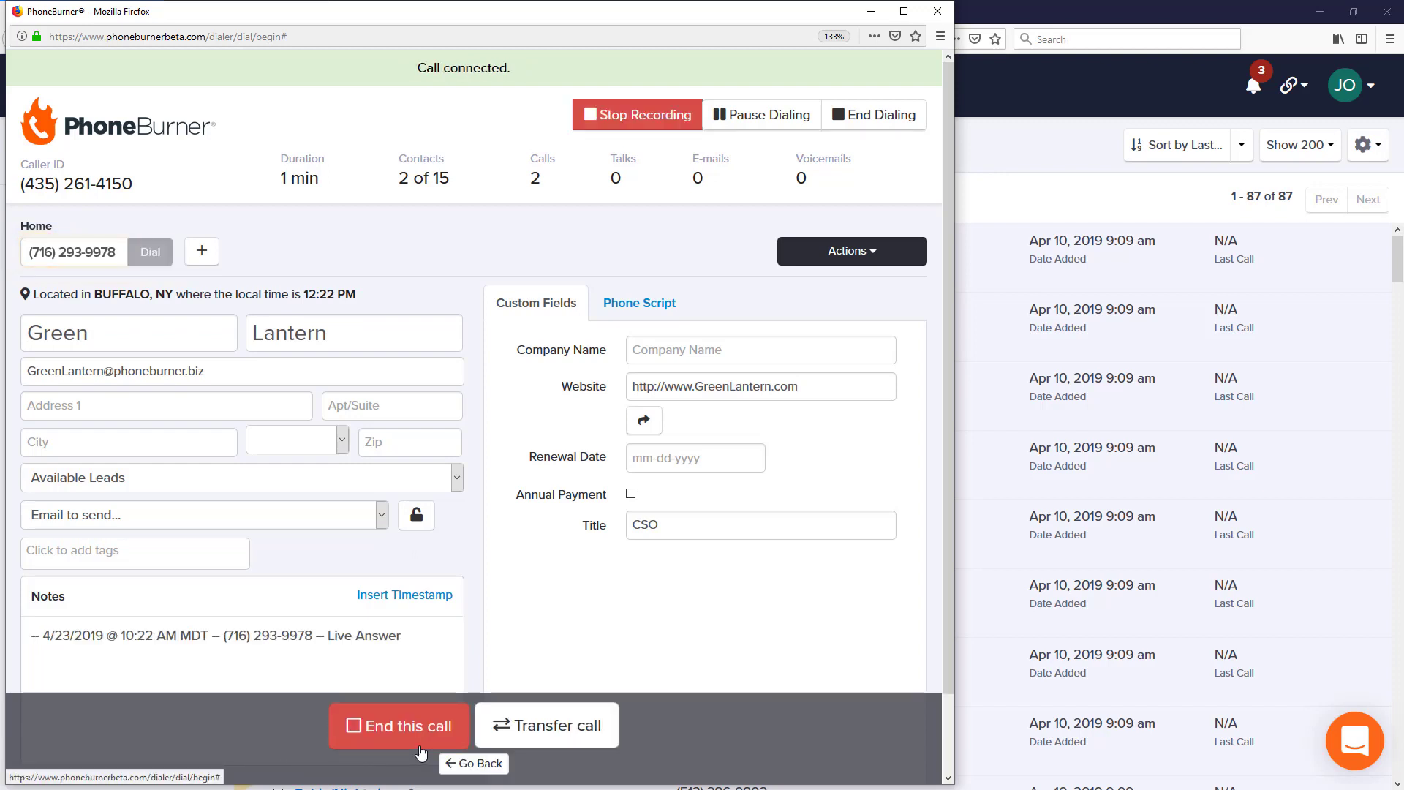
left_click(407, 754)
left_click(291, 756)
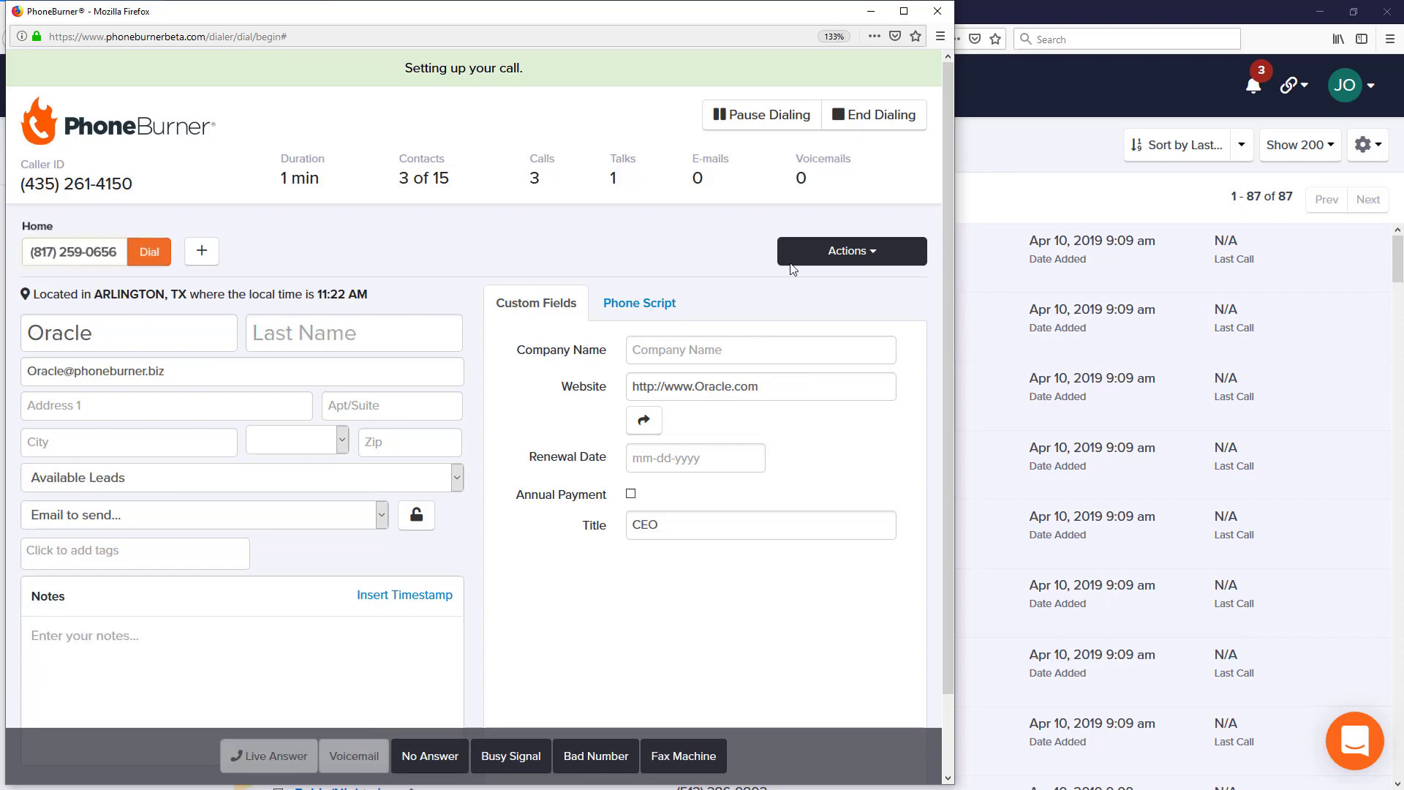
left_click(762, 116)
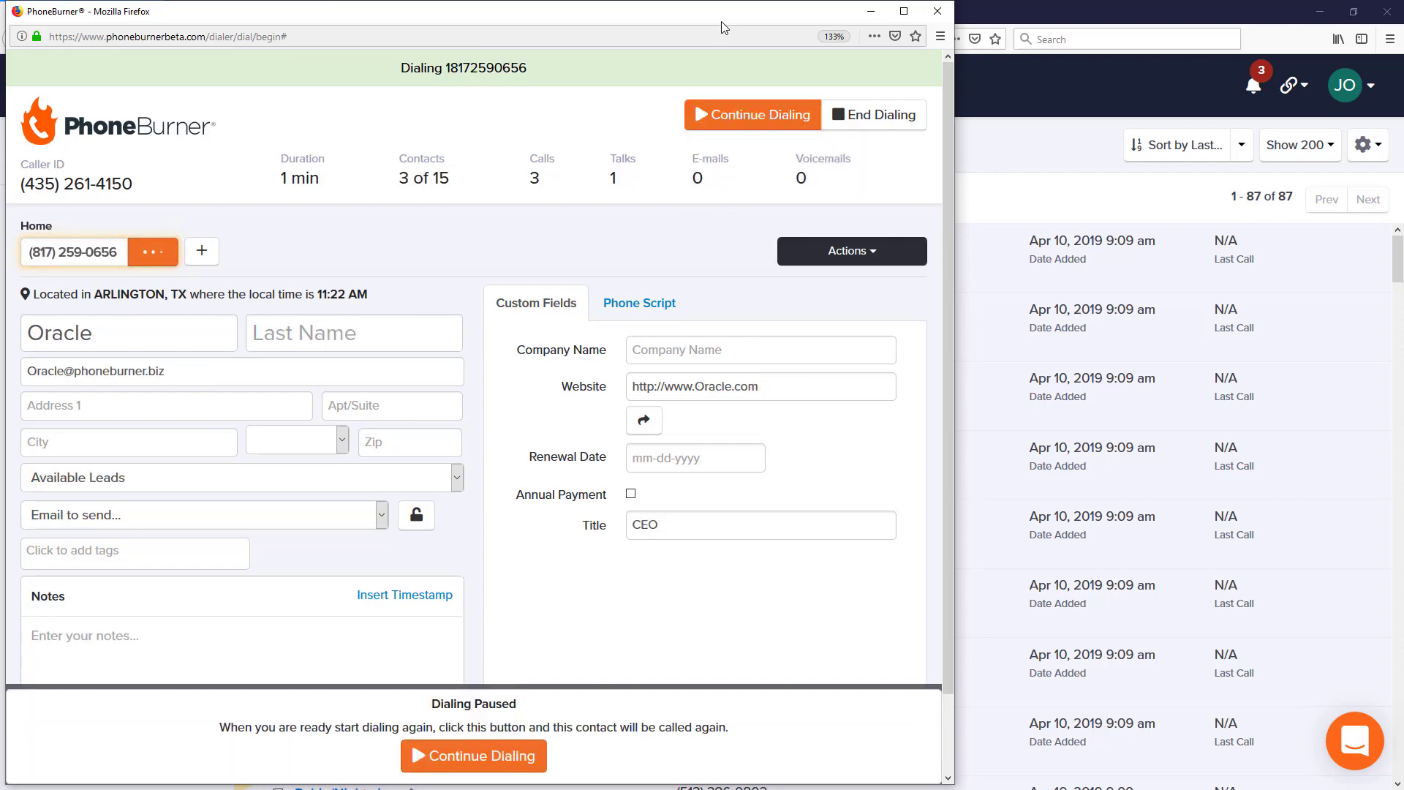
key("alt+Tab")
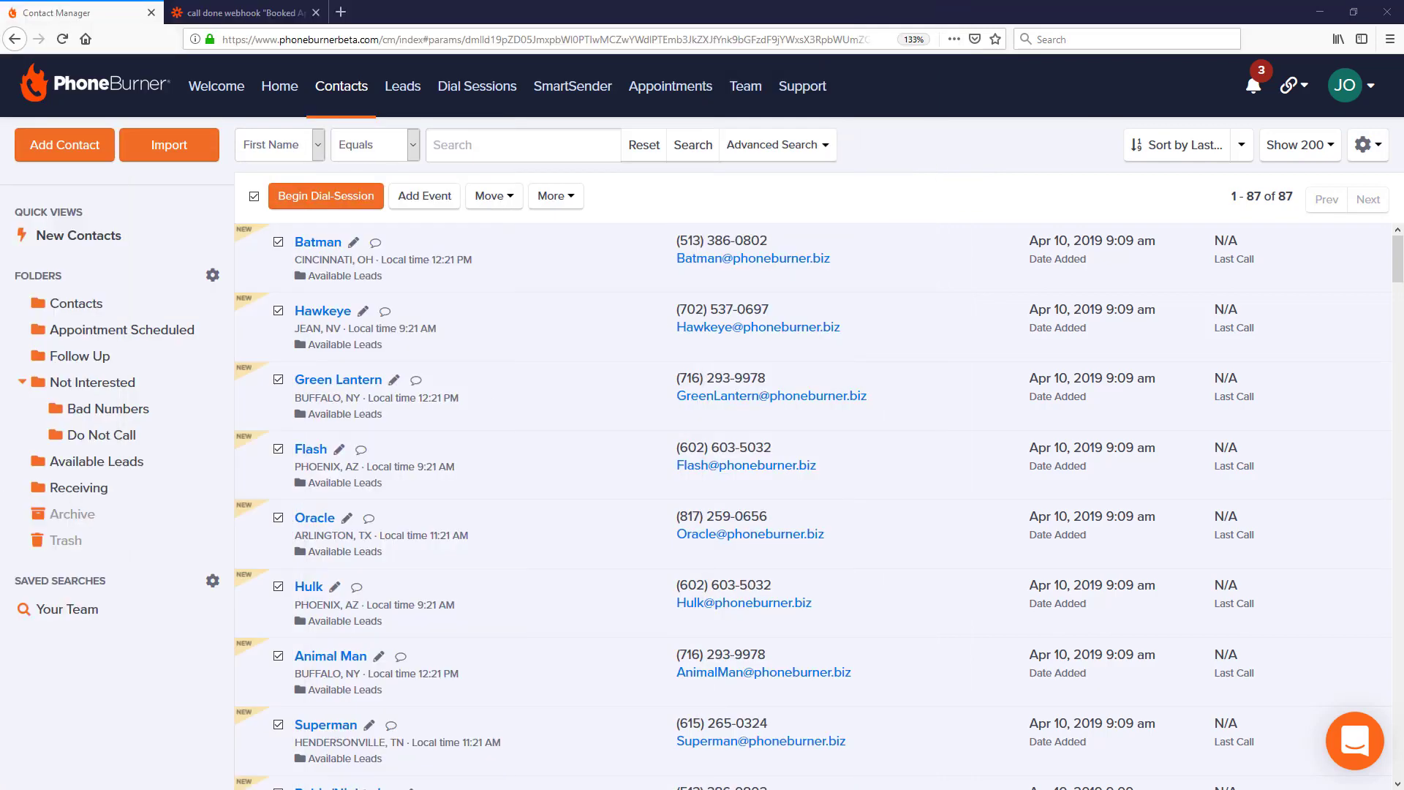
Pull fresh trigger samples and inspect Hook A: status Booked Appointment, duration 7
left_click(247, 13)
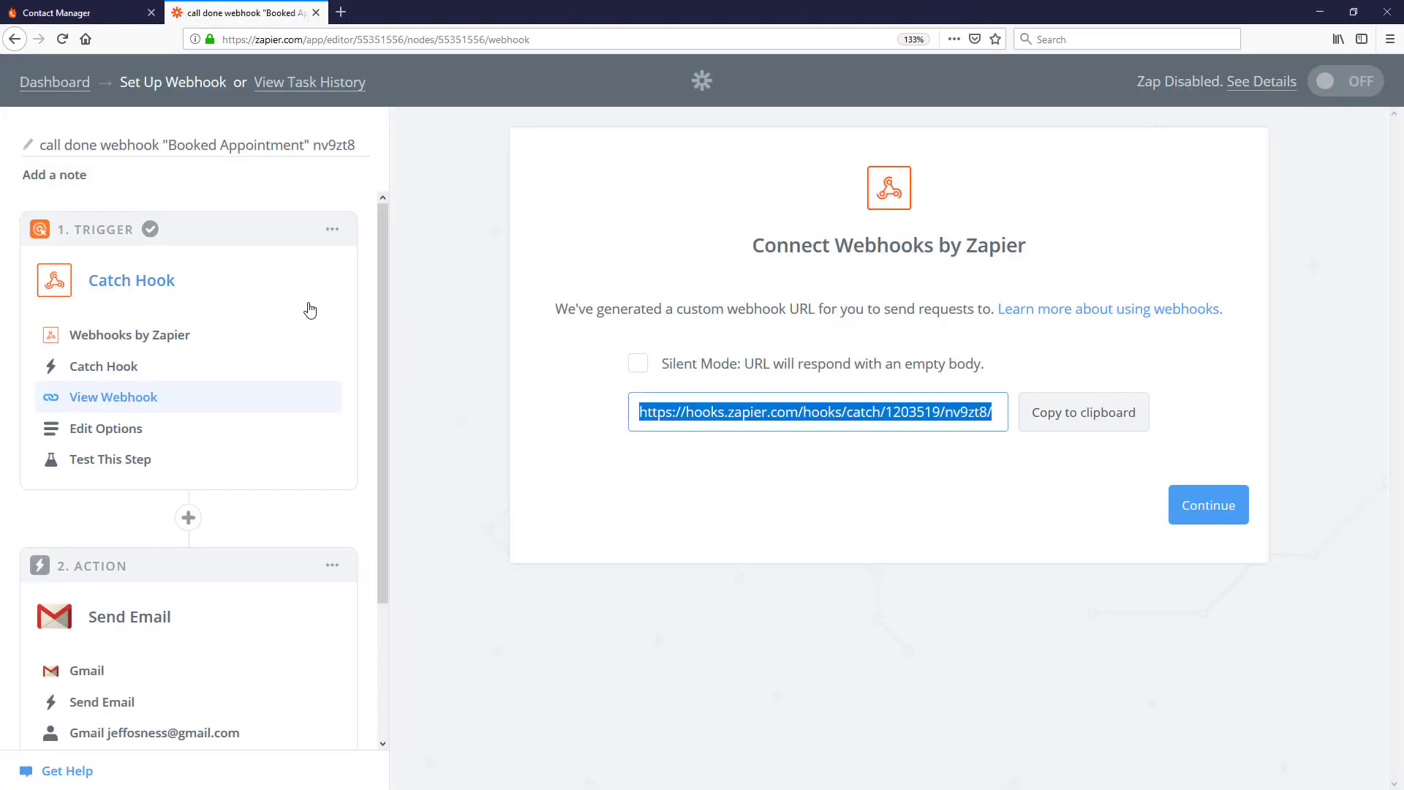
left_click(101, 460)
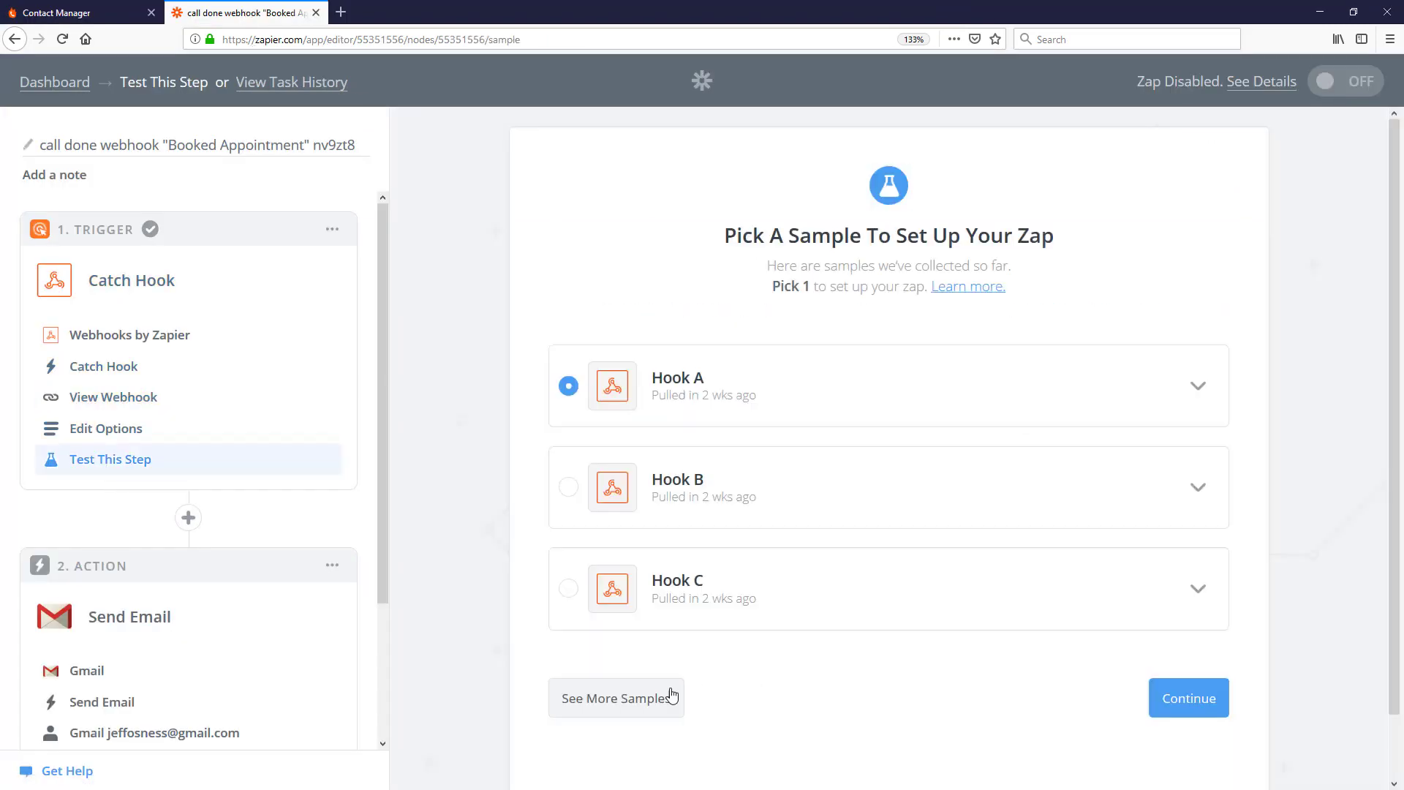
left_click(624, 701)
scroll(695, 698, "down", 8)
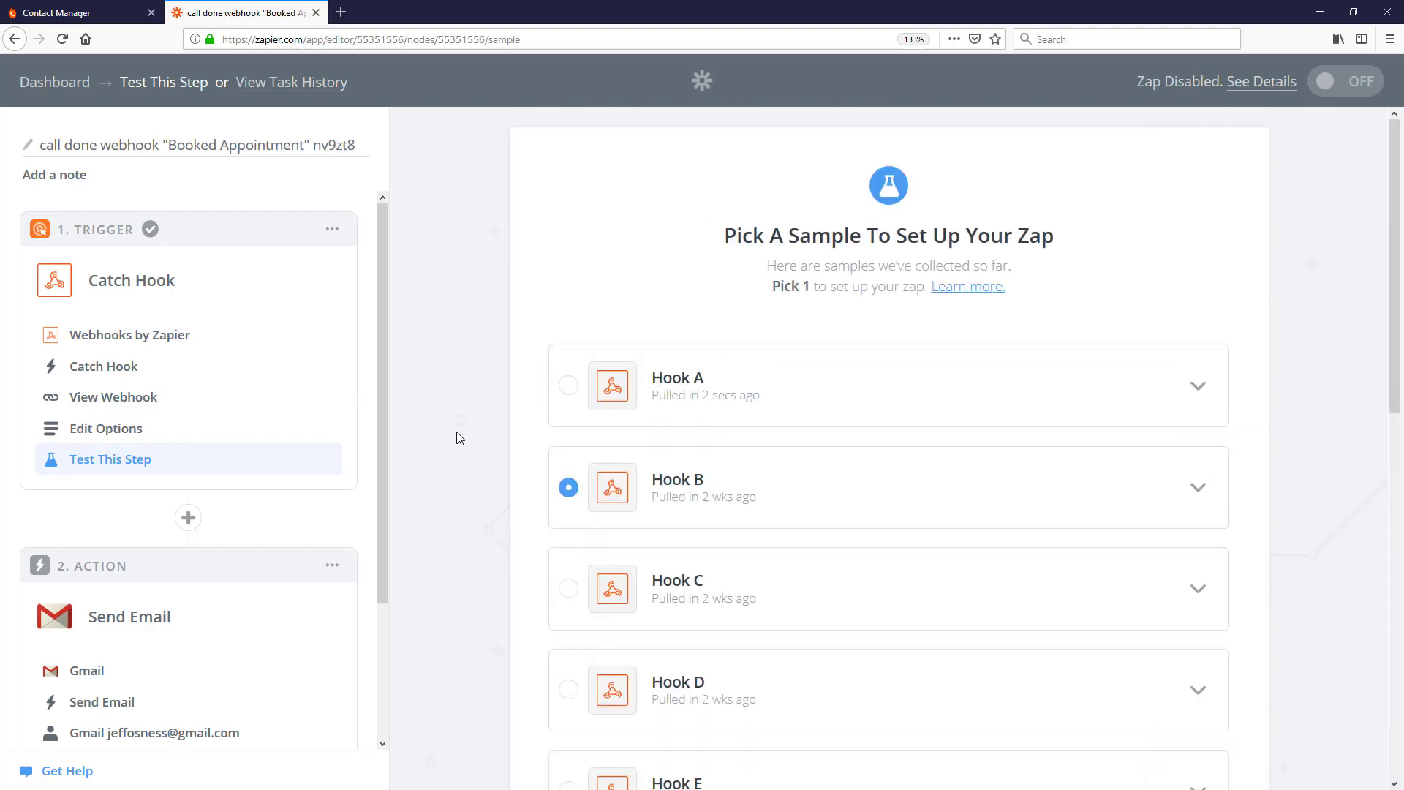
left_click(1196, 385)
left_click_drag(872, 514, 723, 508)
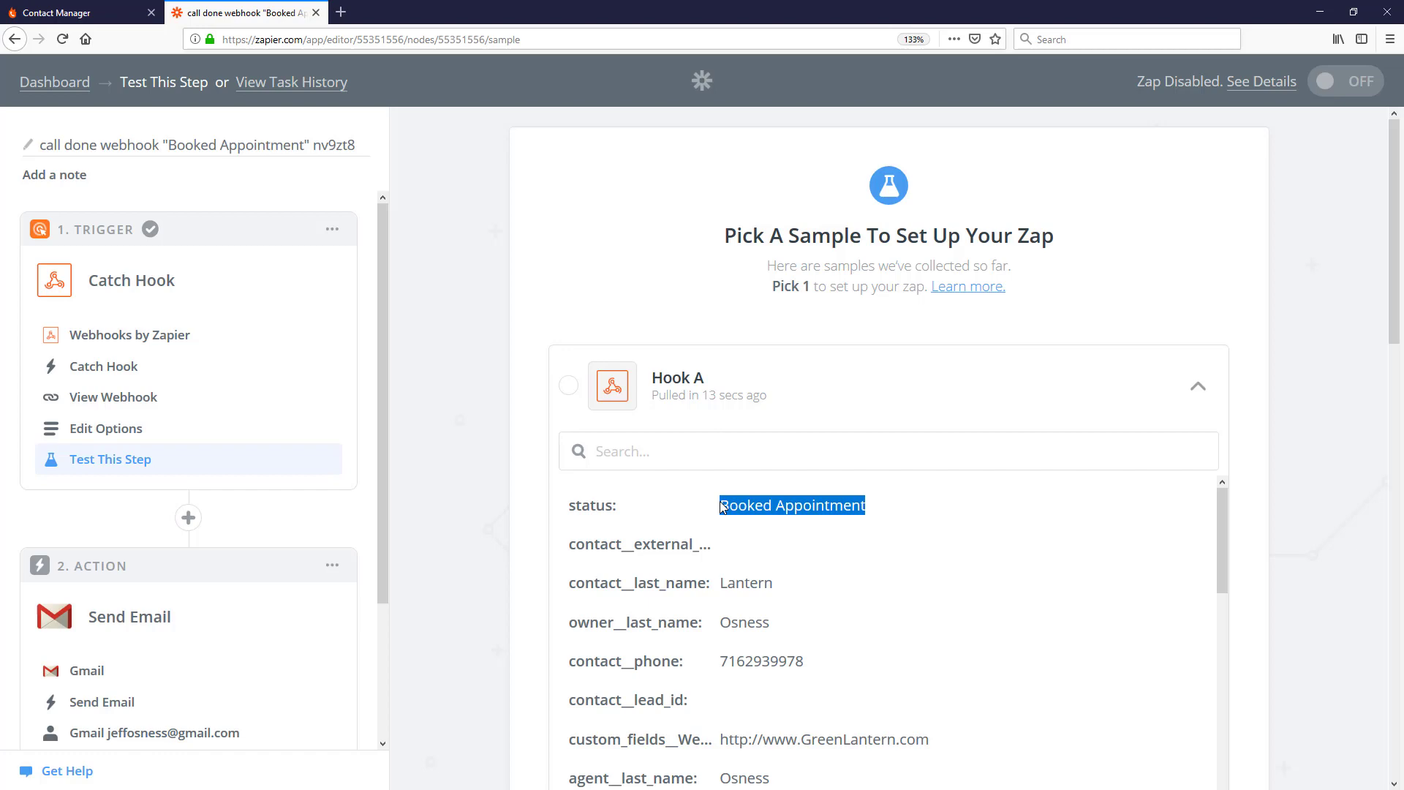
scroll(723, 508, "down", 2)
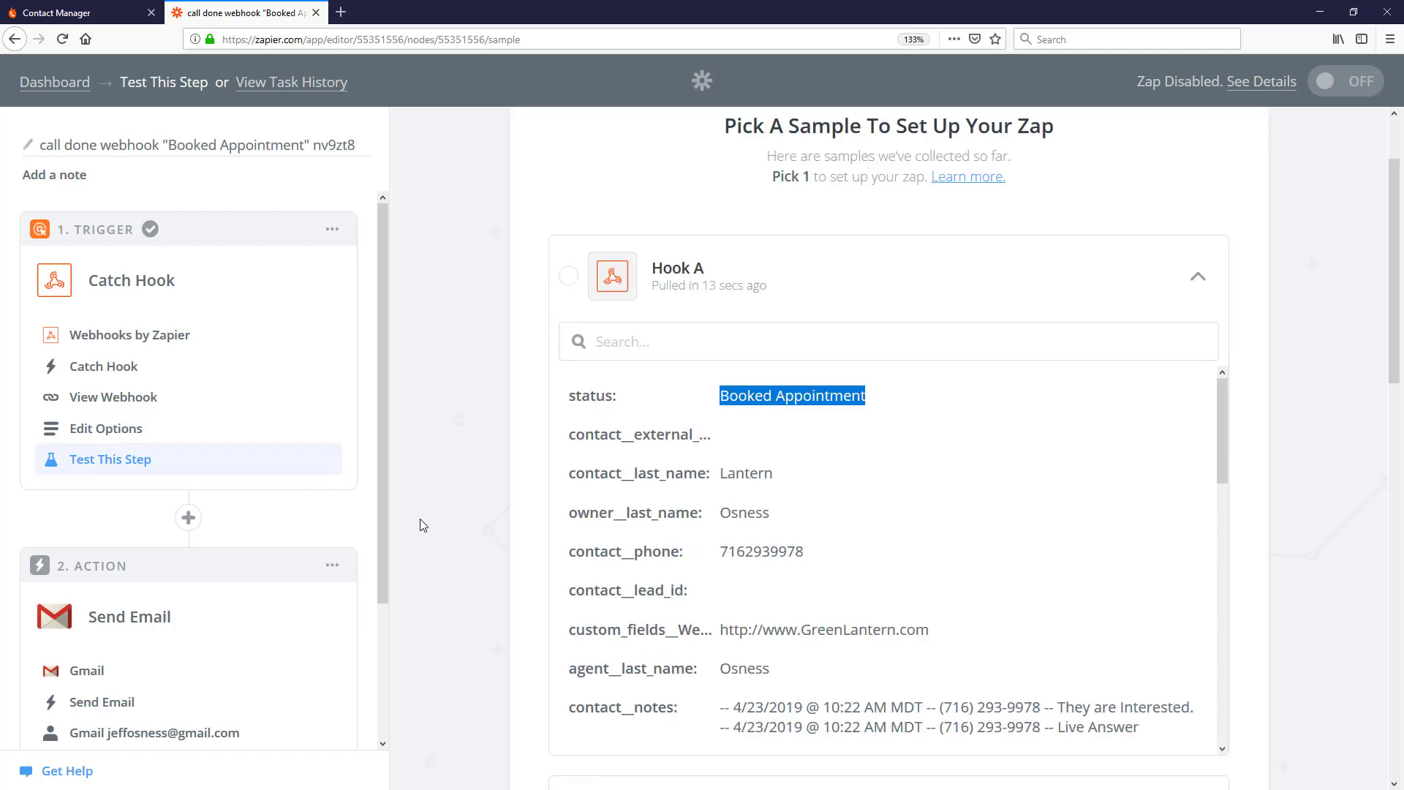
scroll(721, 418, "down", 8)
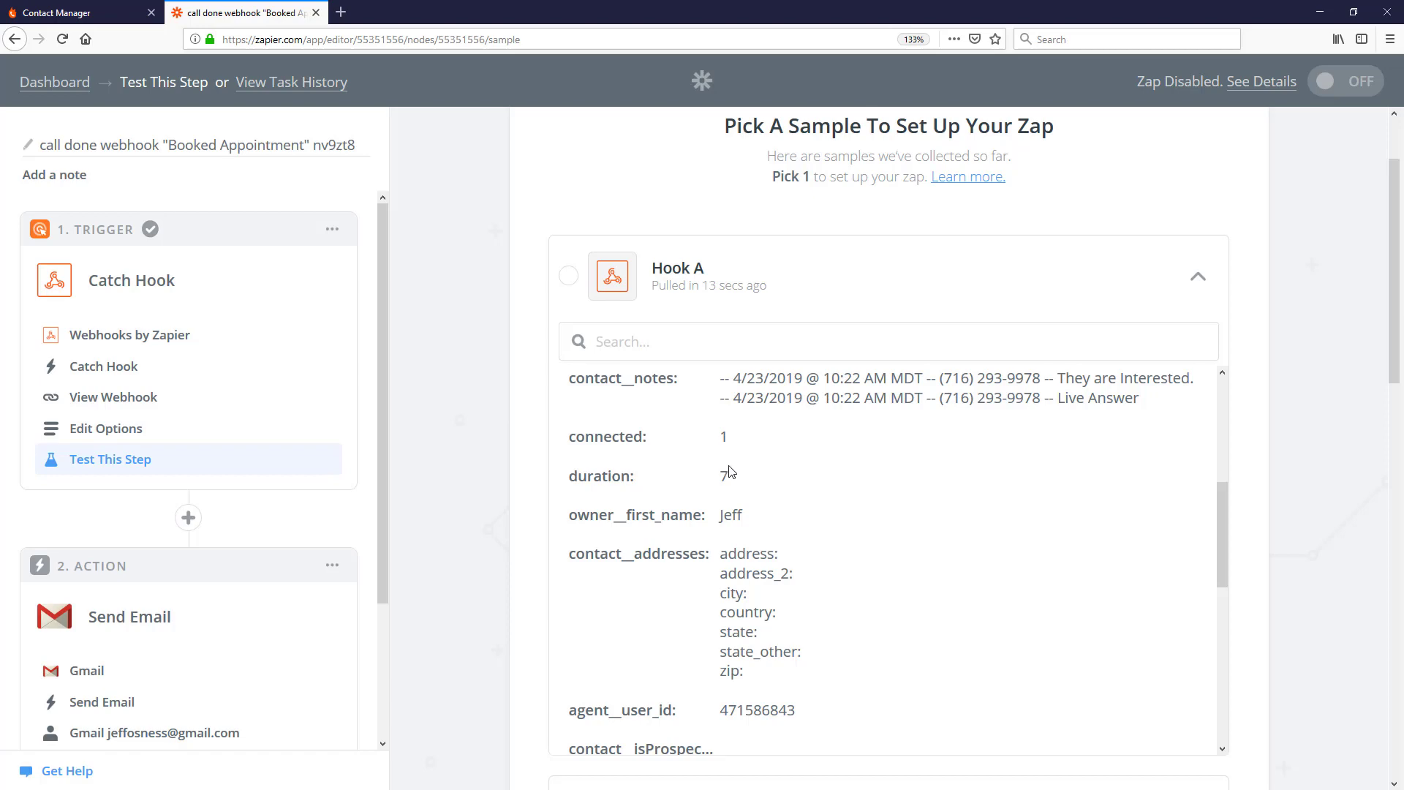
scroll(608, 461, "up", 2)
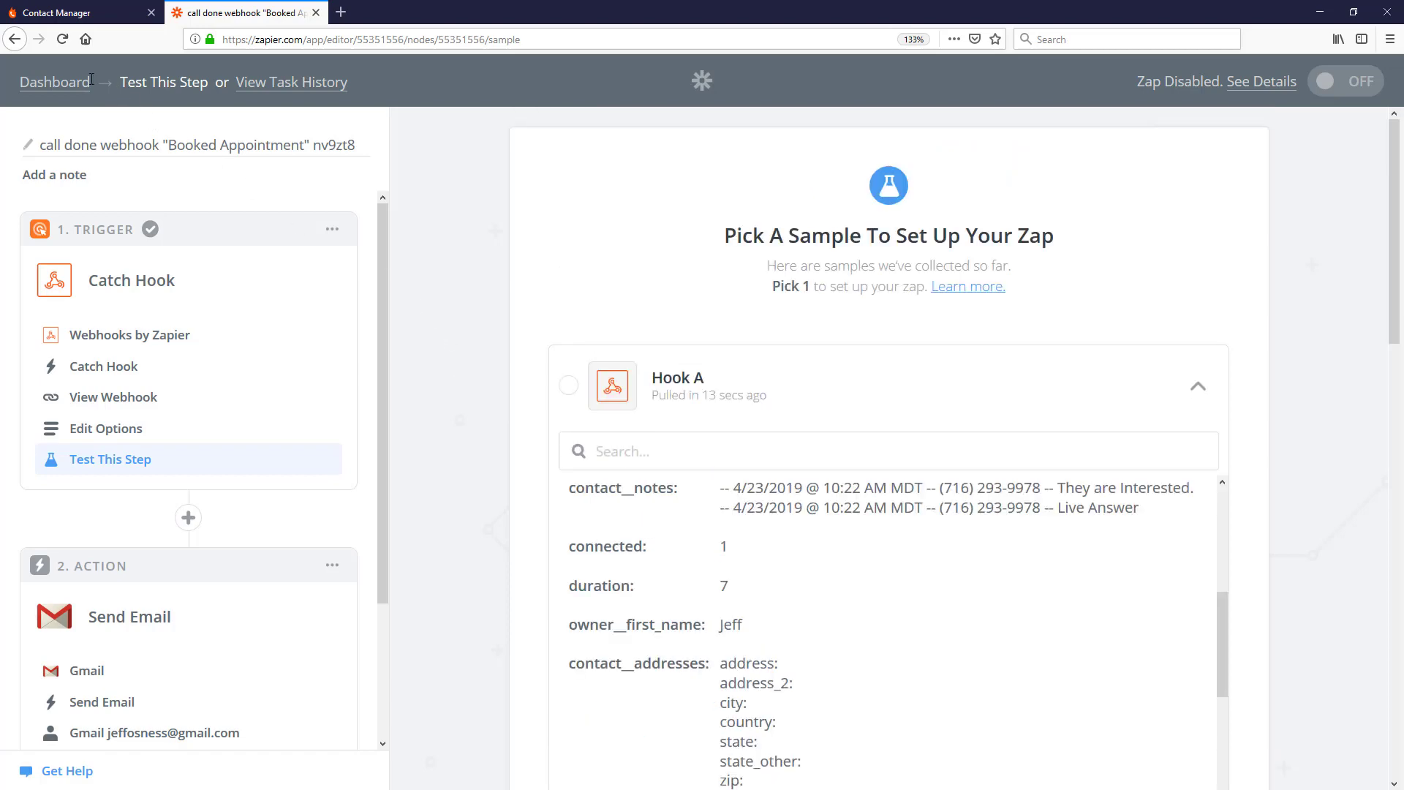
Open the general call-done webhook zap for editing from the Zapier dashboard
left_click(46, 82)
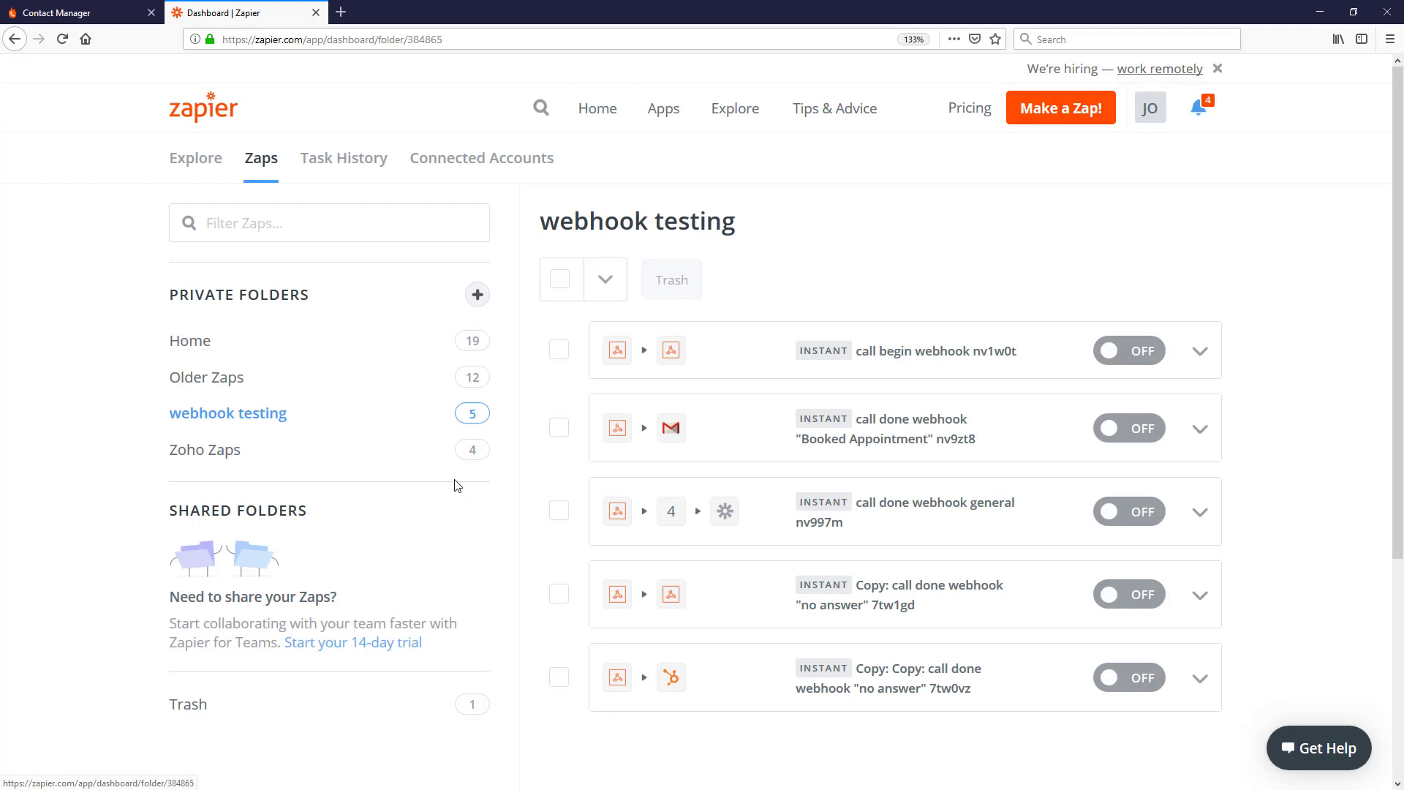
left_click(1200, 512)
left_click(1056, 545)
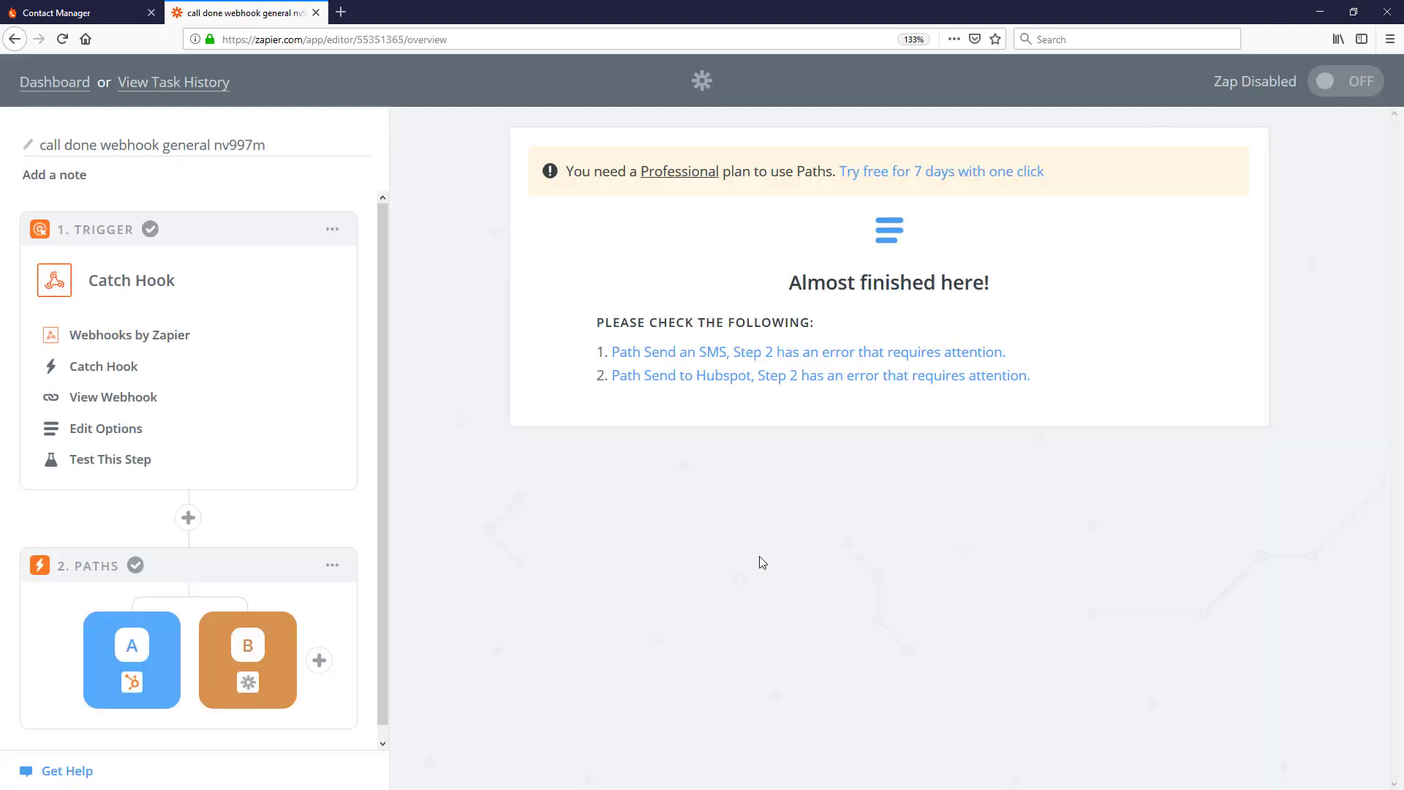
Test its trigger, confirm the newest Hook A sample shows No Answer, and return to PhoneBurner
left_click(124, 463)
left_click(597, 618)
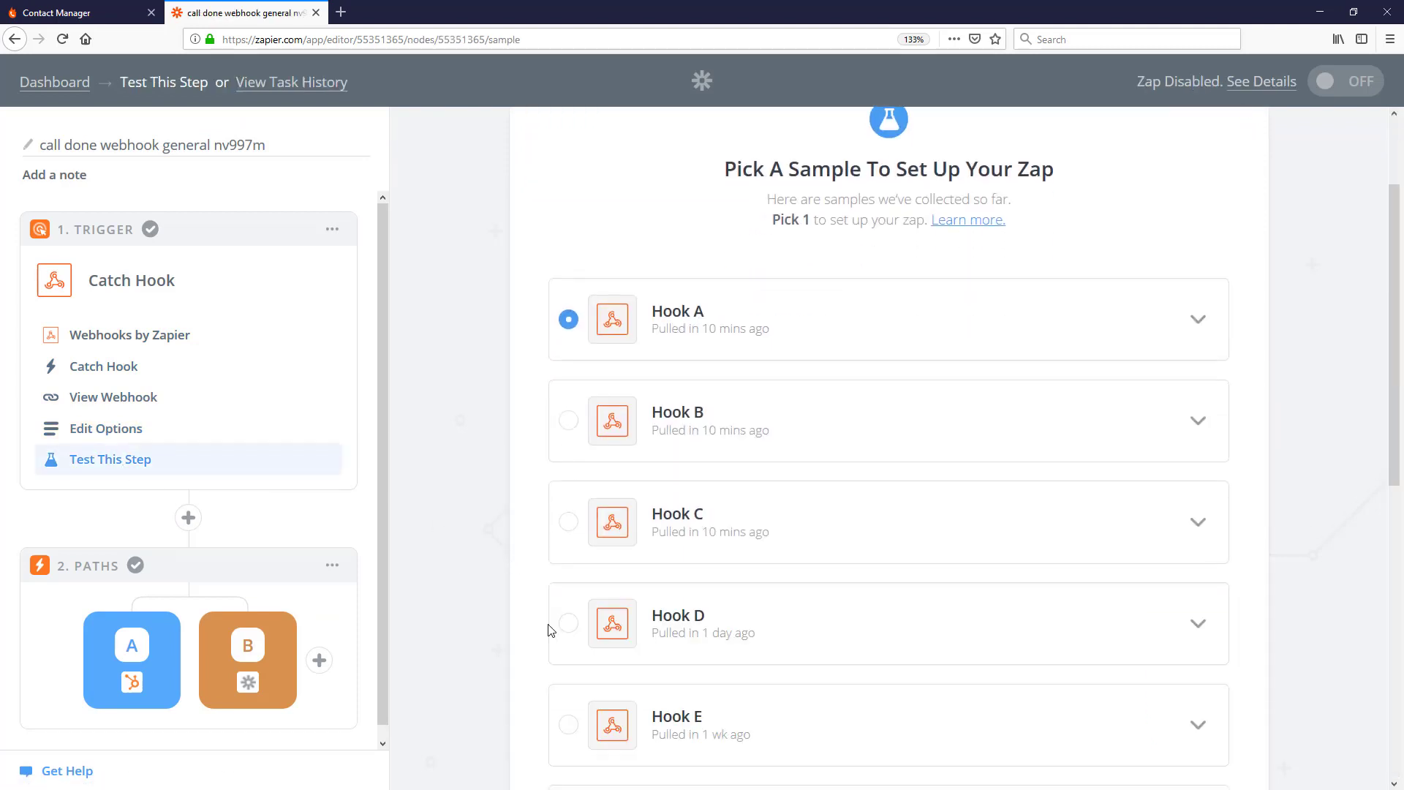
scroll(486, 602, "down", 10)
scroll(441, 533, "up", 10)
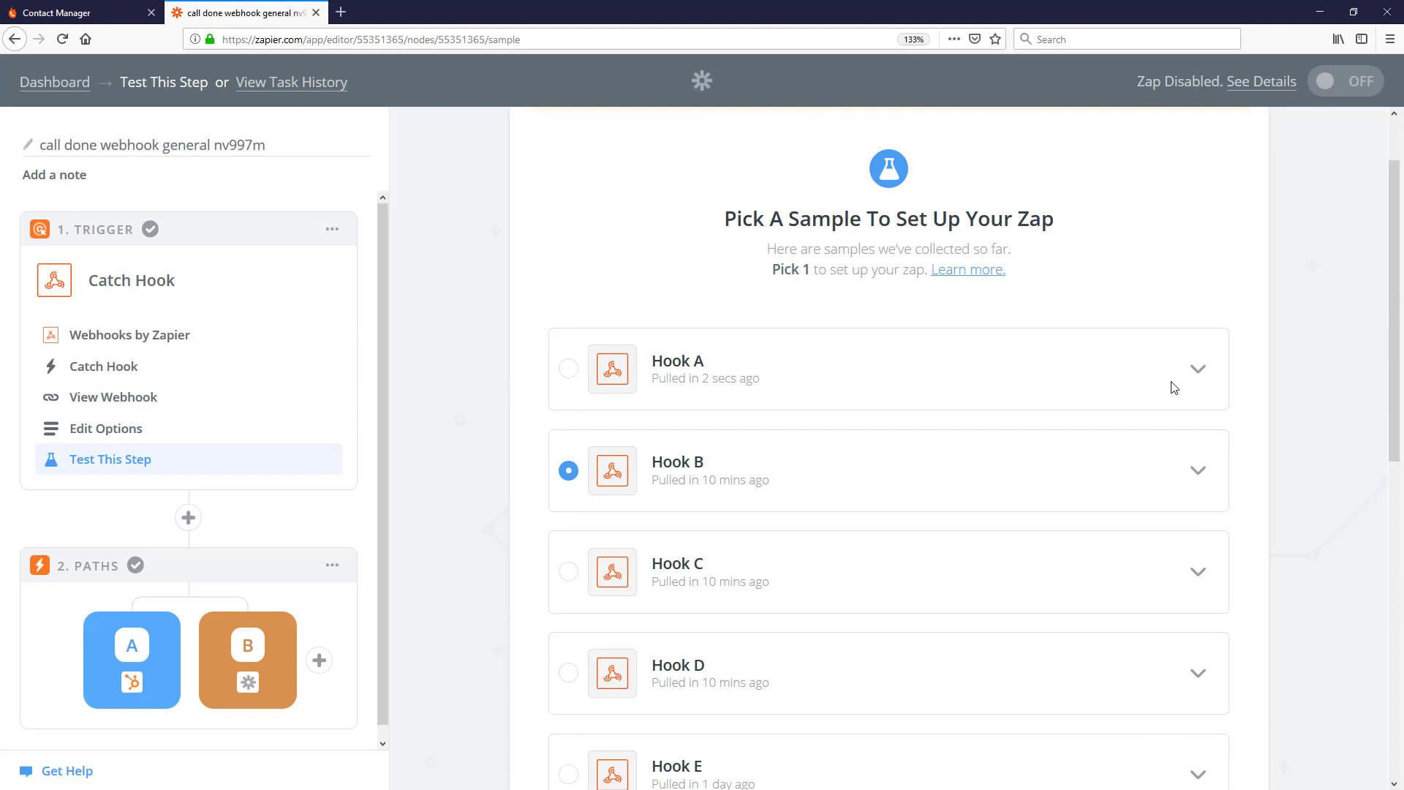
left_click(1197, 372)
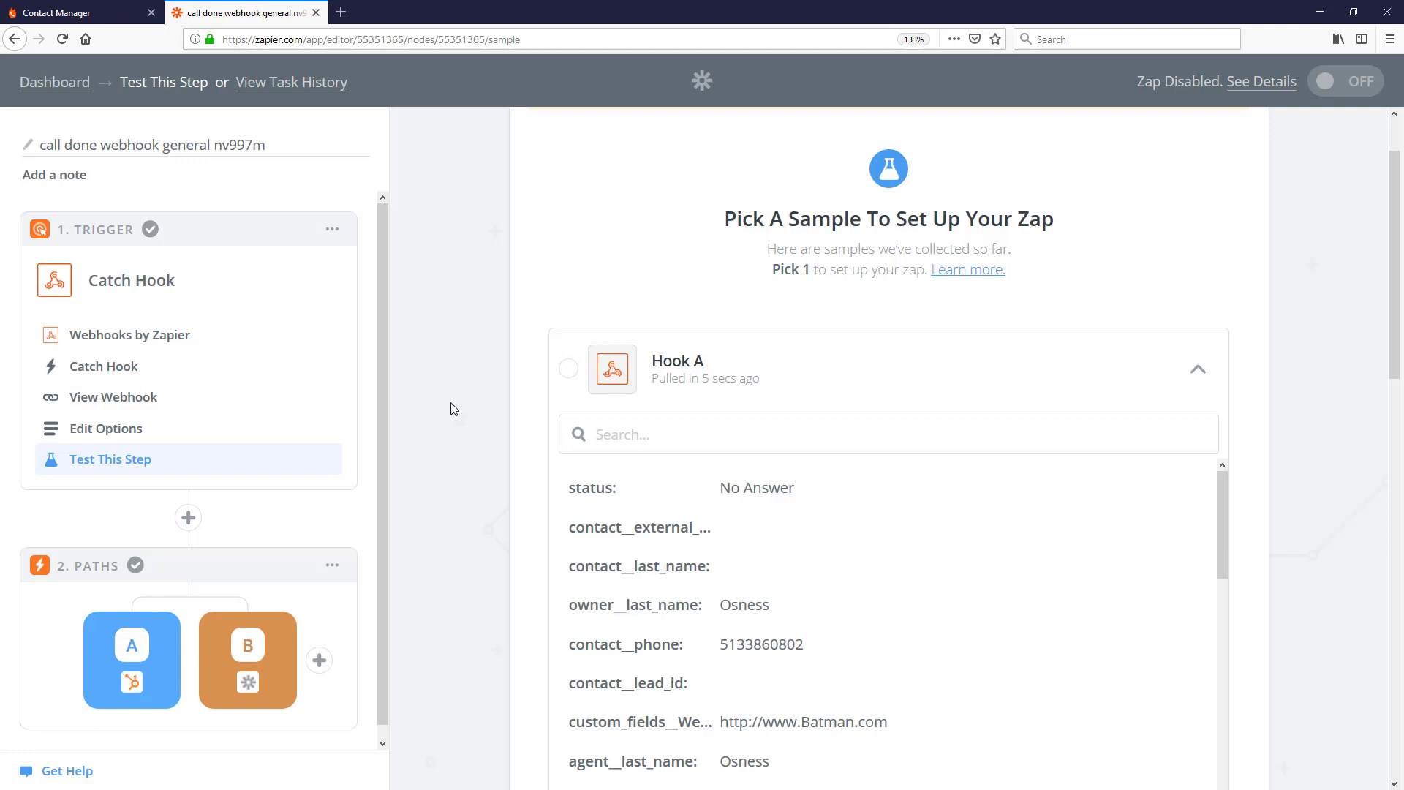
left_click(61, 17)
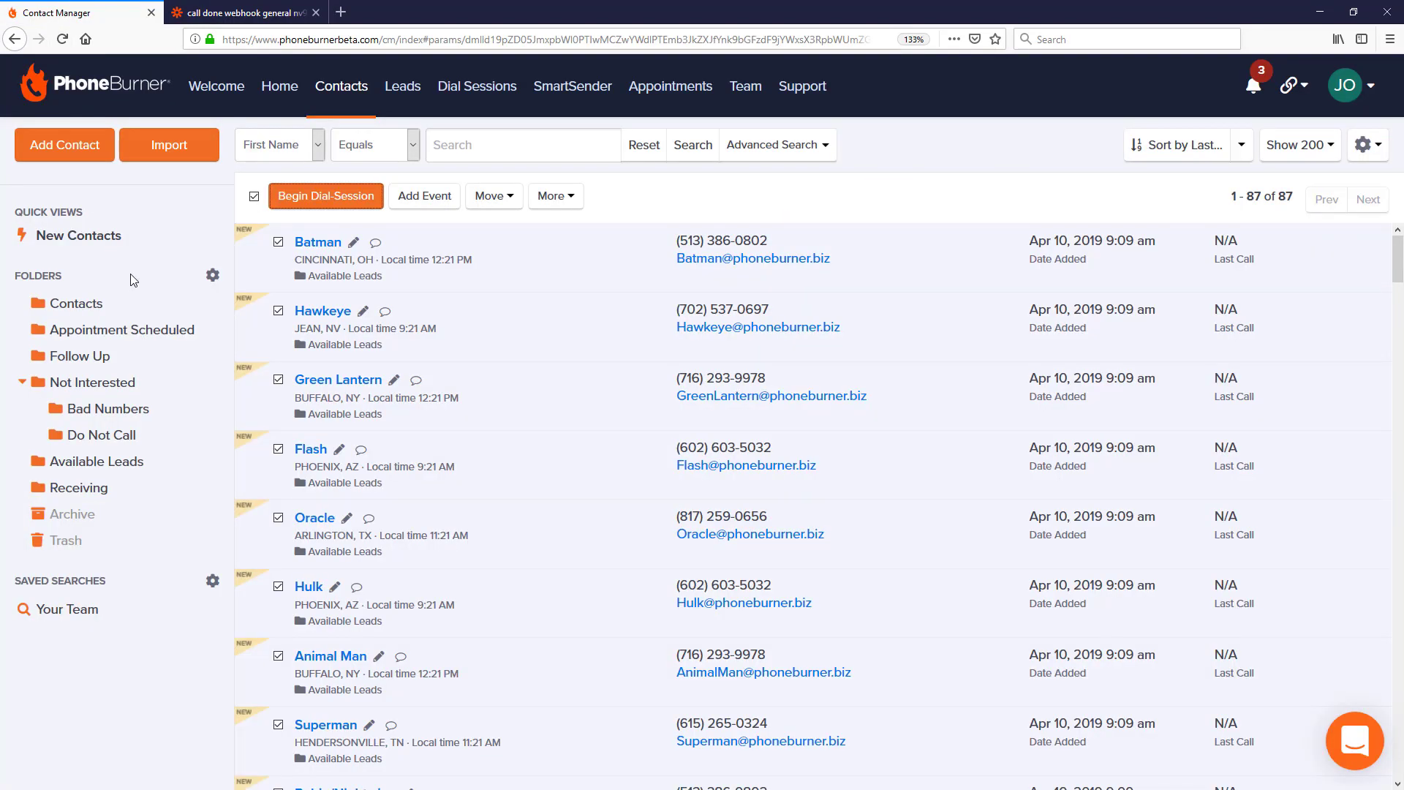
Open Dial Session Settings and confirm the Call End Webhook still holds the Zapier URL
left_click(1357, 97)
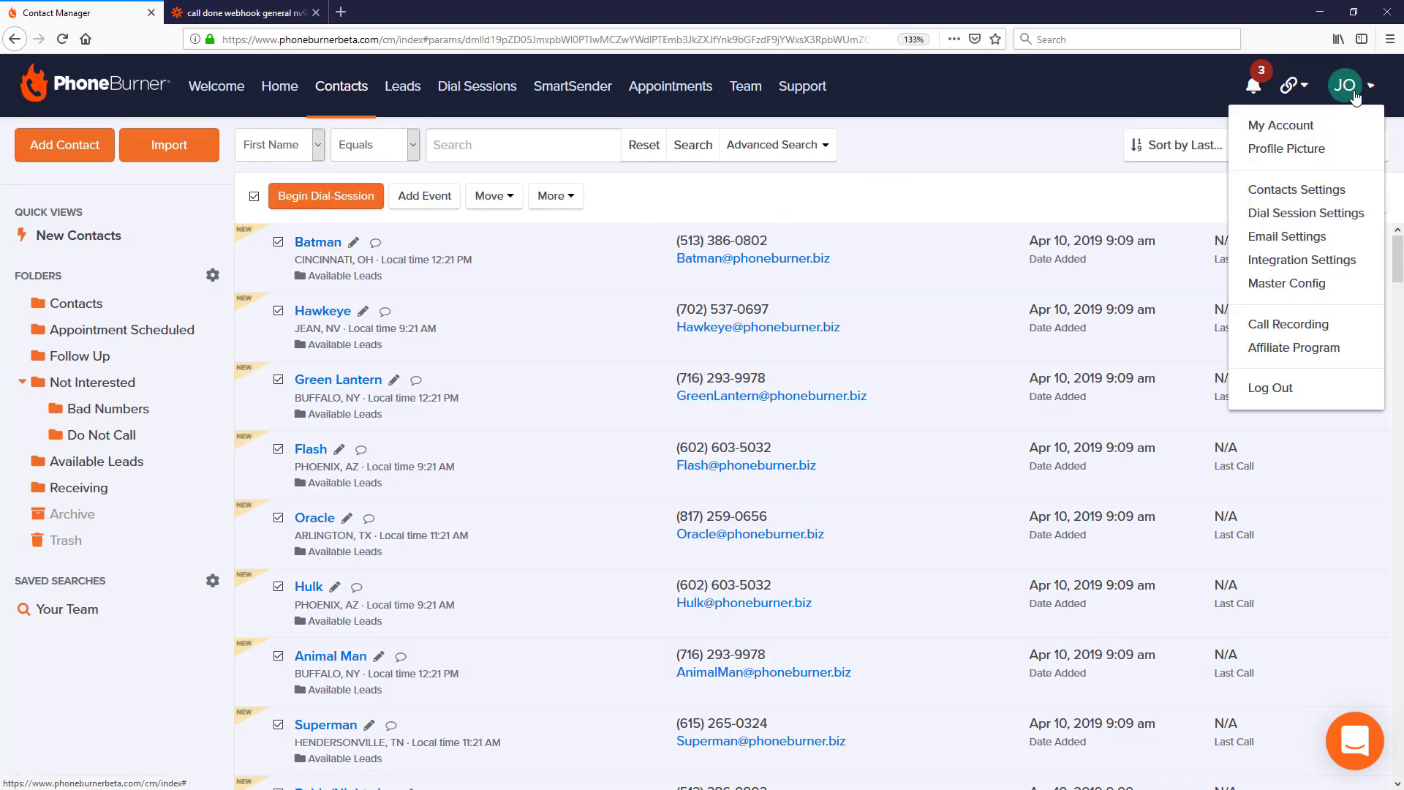
left_click(1323, 220)
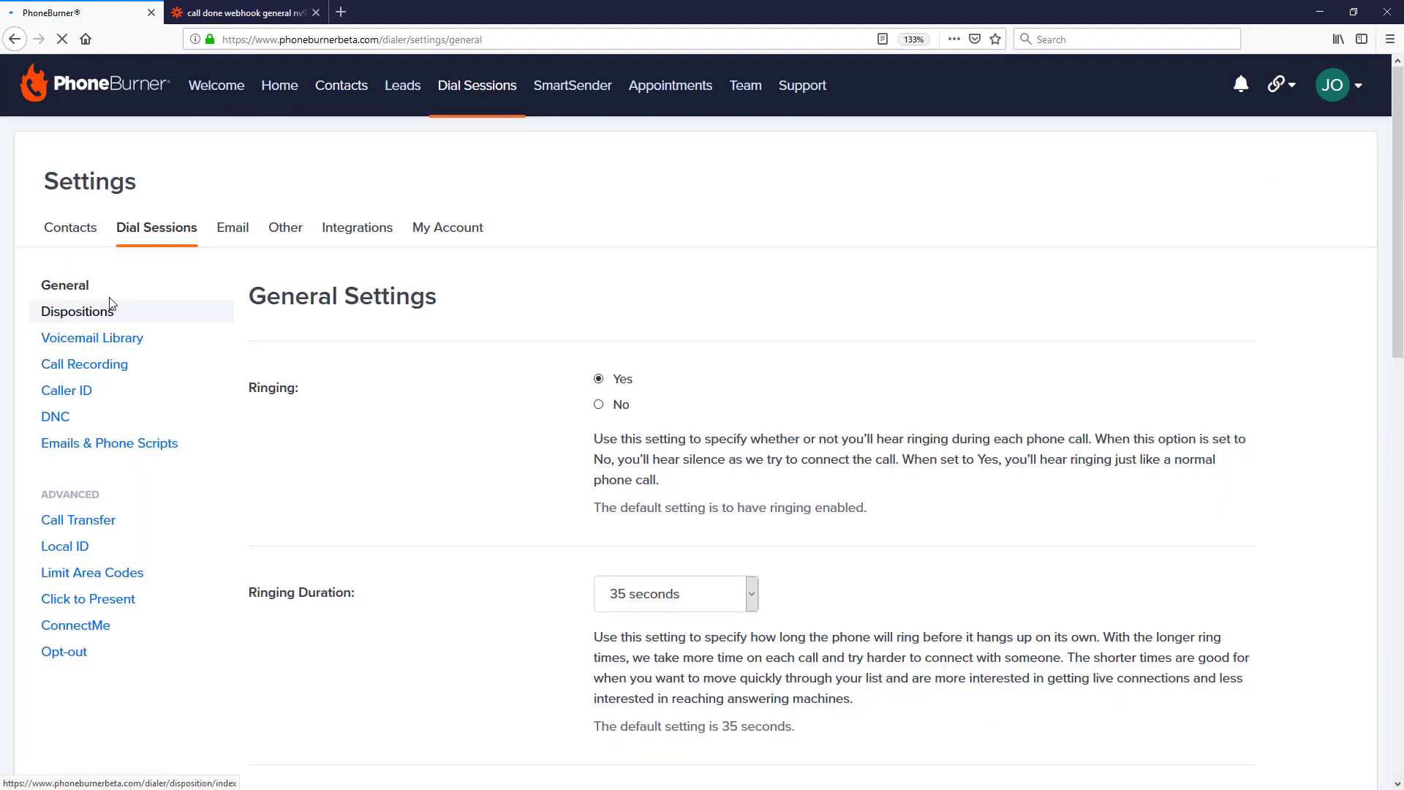
scroll(465, 380, "down", 10)
scroll(471, 384, "down", 3)
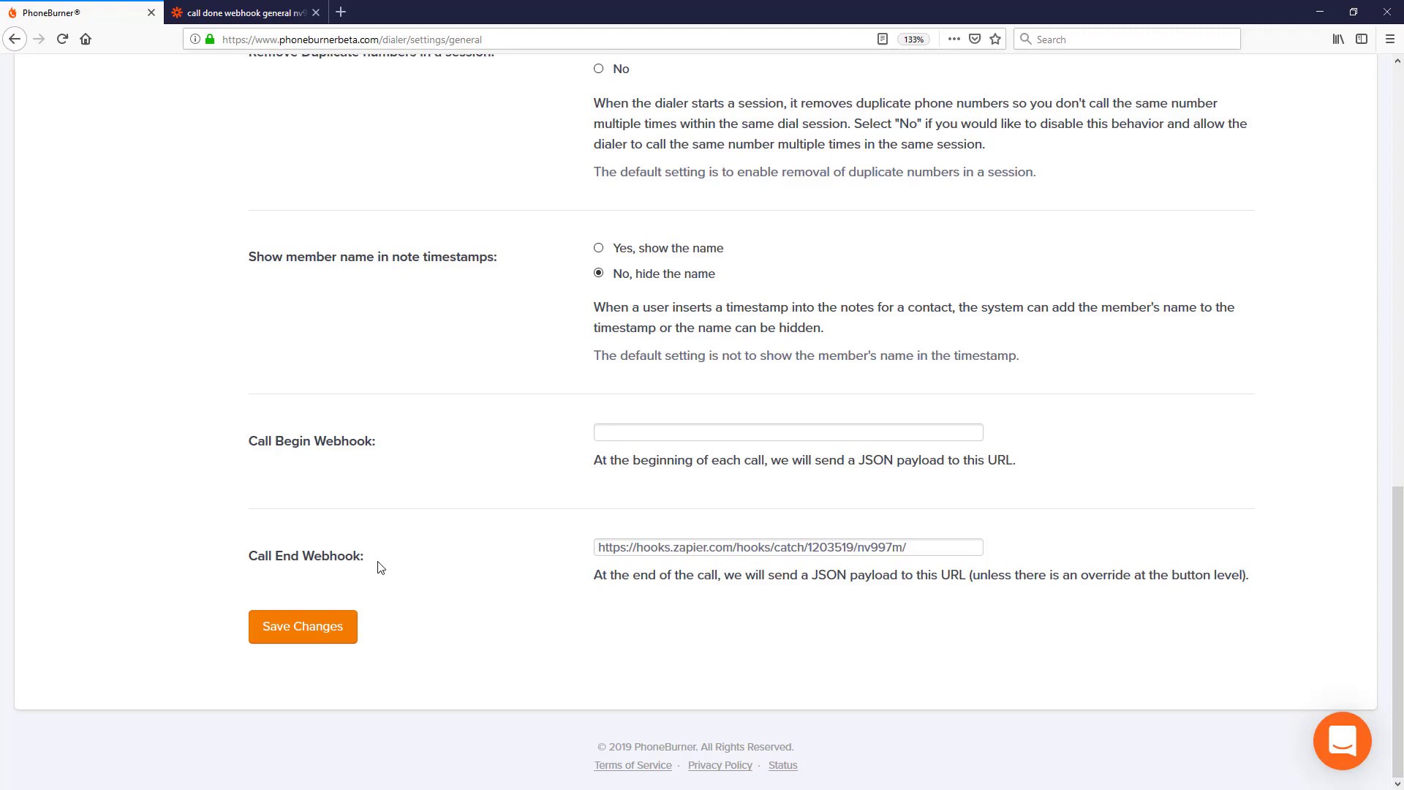
scroll(381, 513, "up", 10)
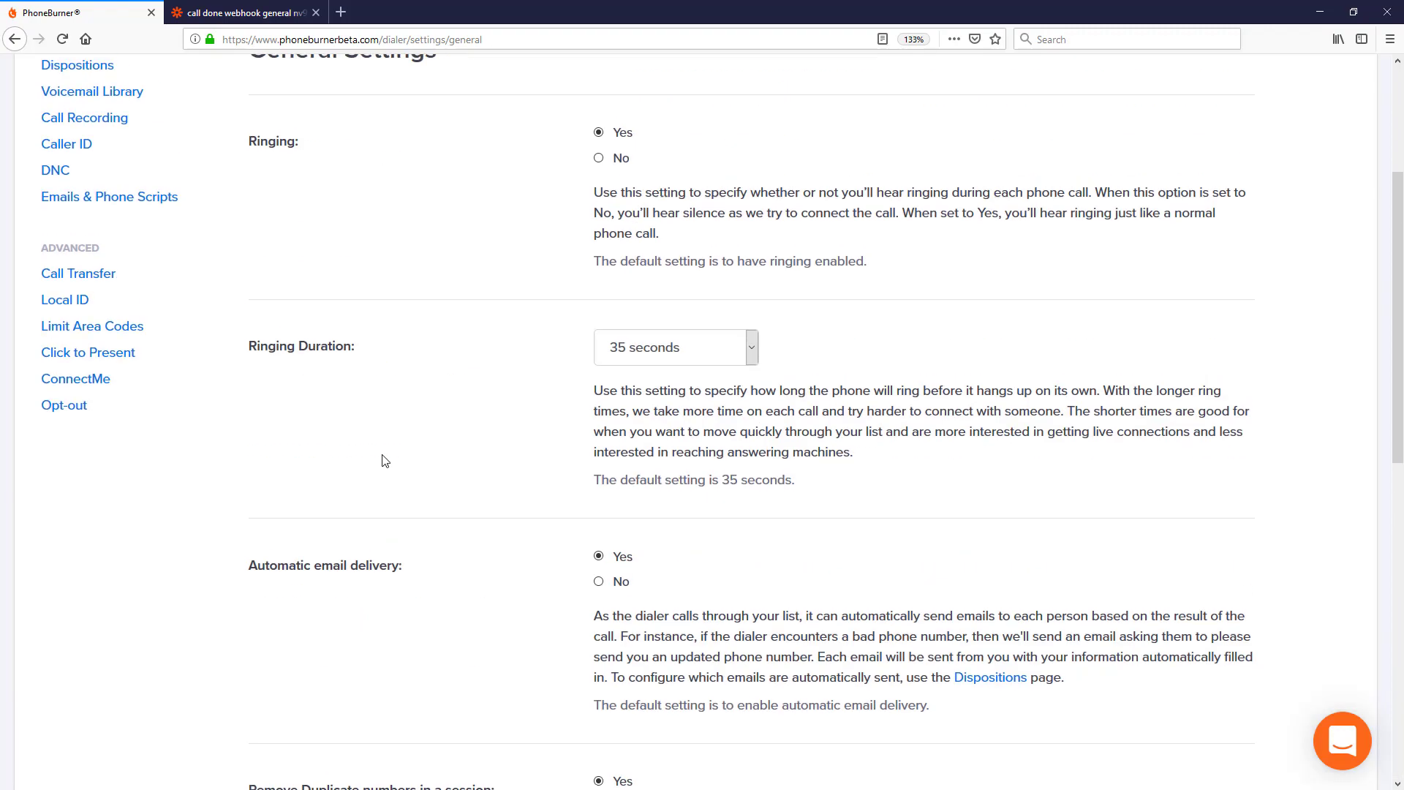
left_click(93, 315)
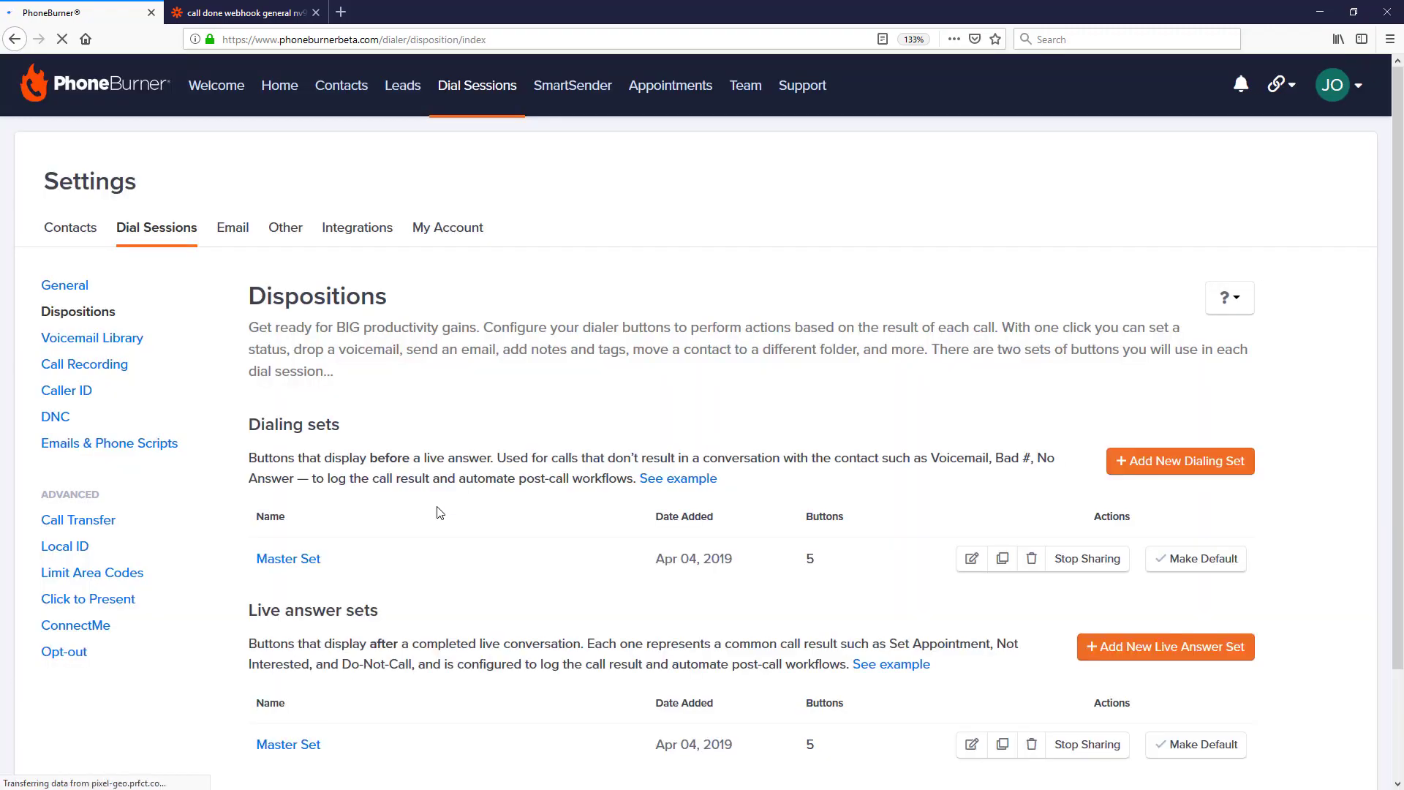
scroll(360, 466, "down", 2)
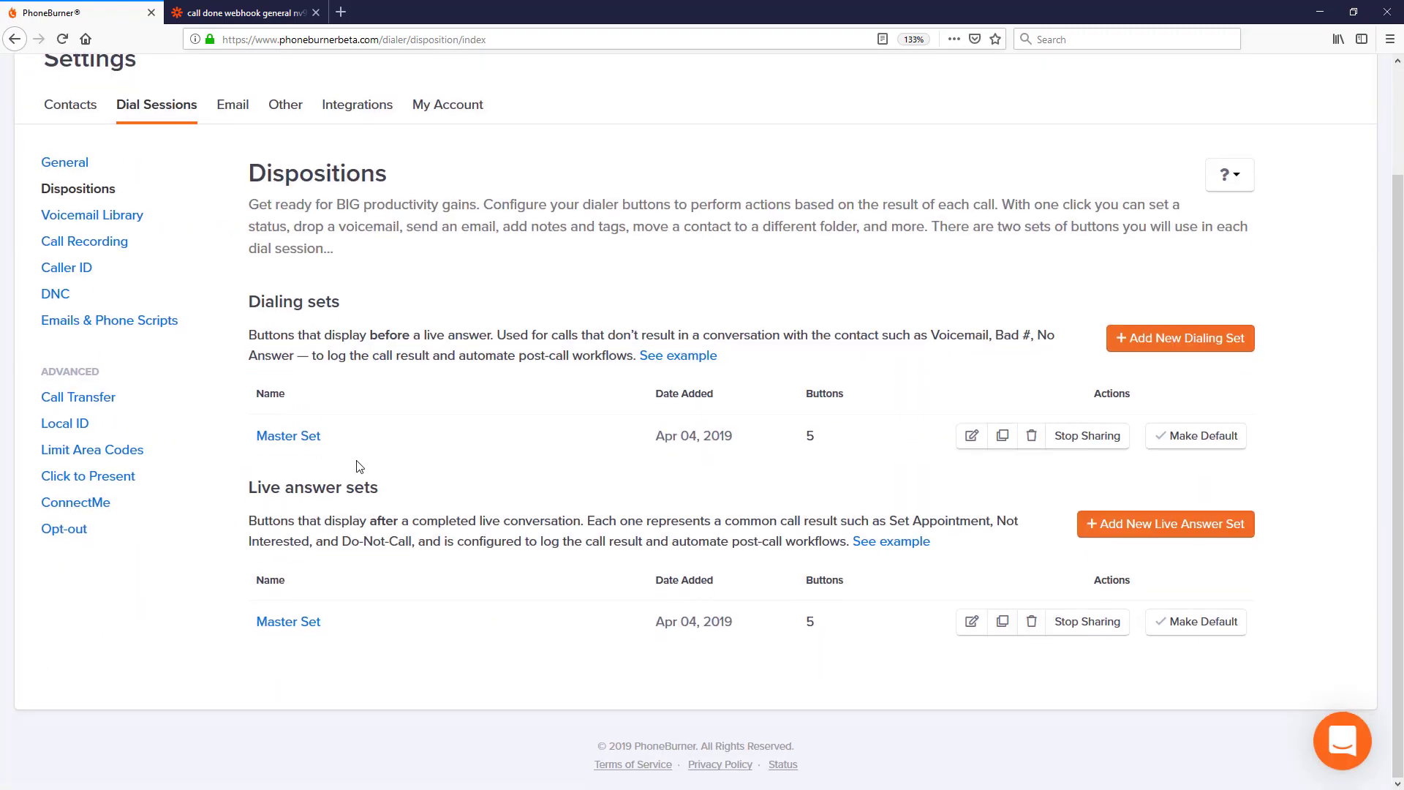
left_click(306, 628)
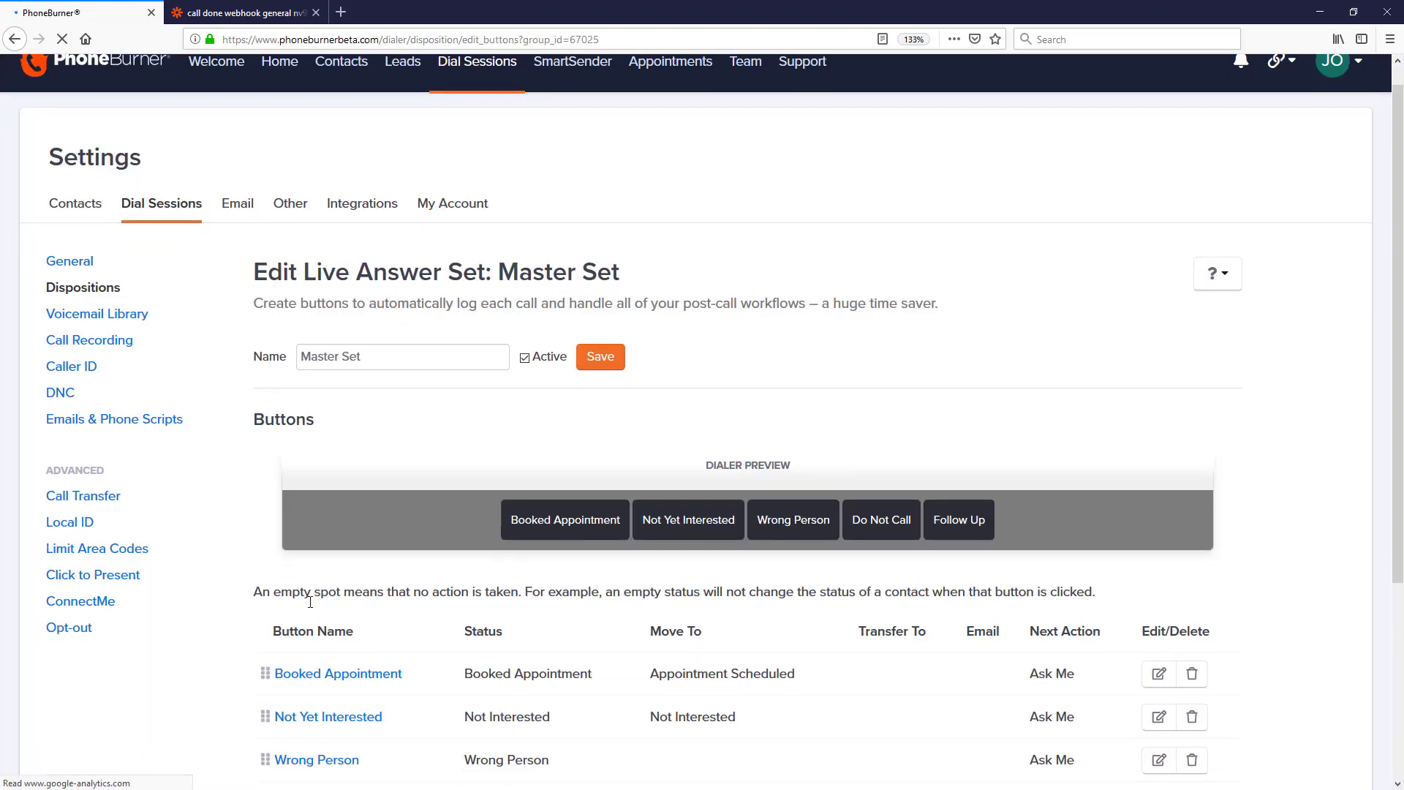
scroll(343, 542, "down", 3)
left_click(358, 503)
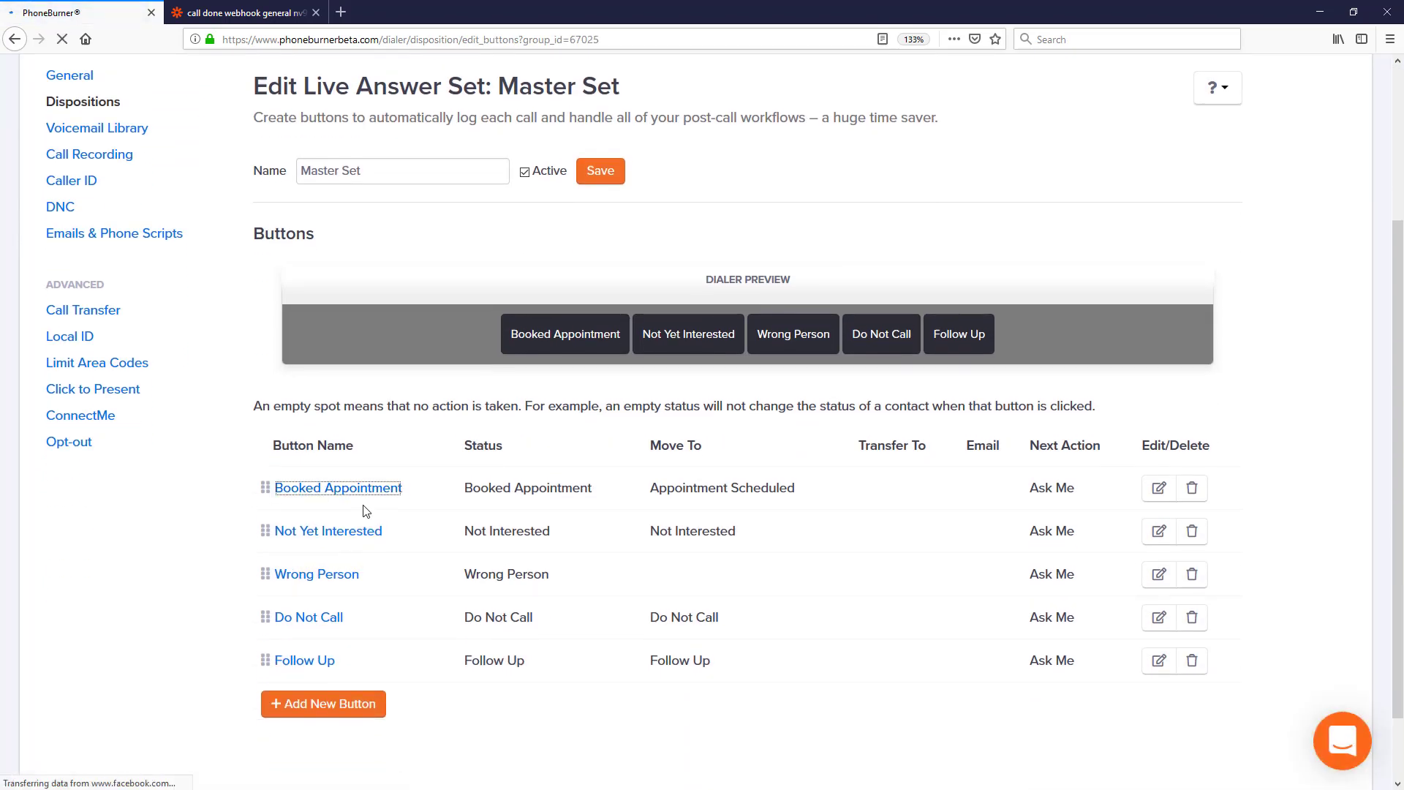
scroll(366, 502, "down", 9)
scroll(366, 502, "down", 5)
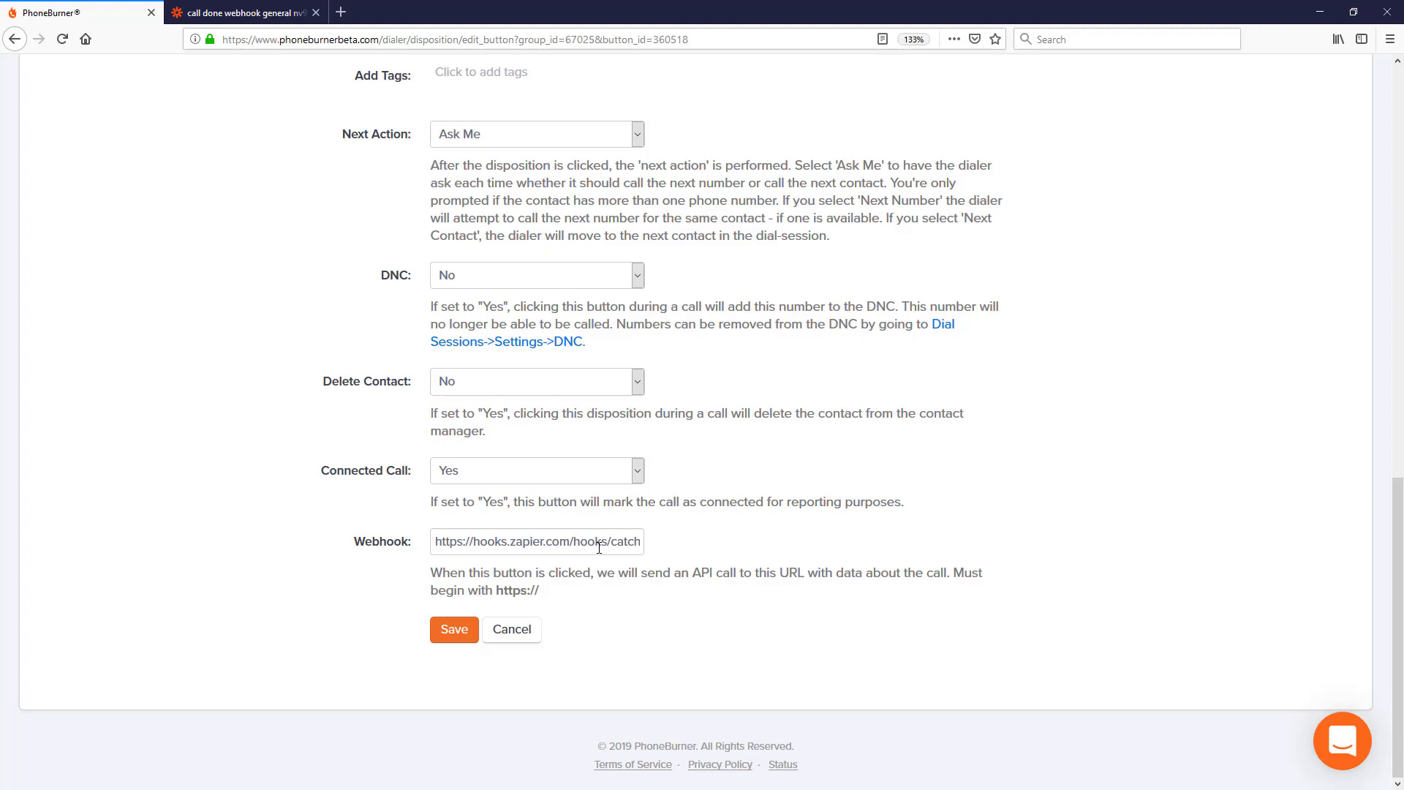
scroll(599, 548, "up", 14)
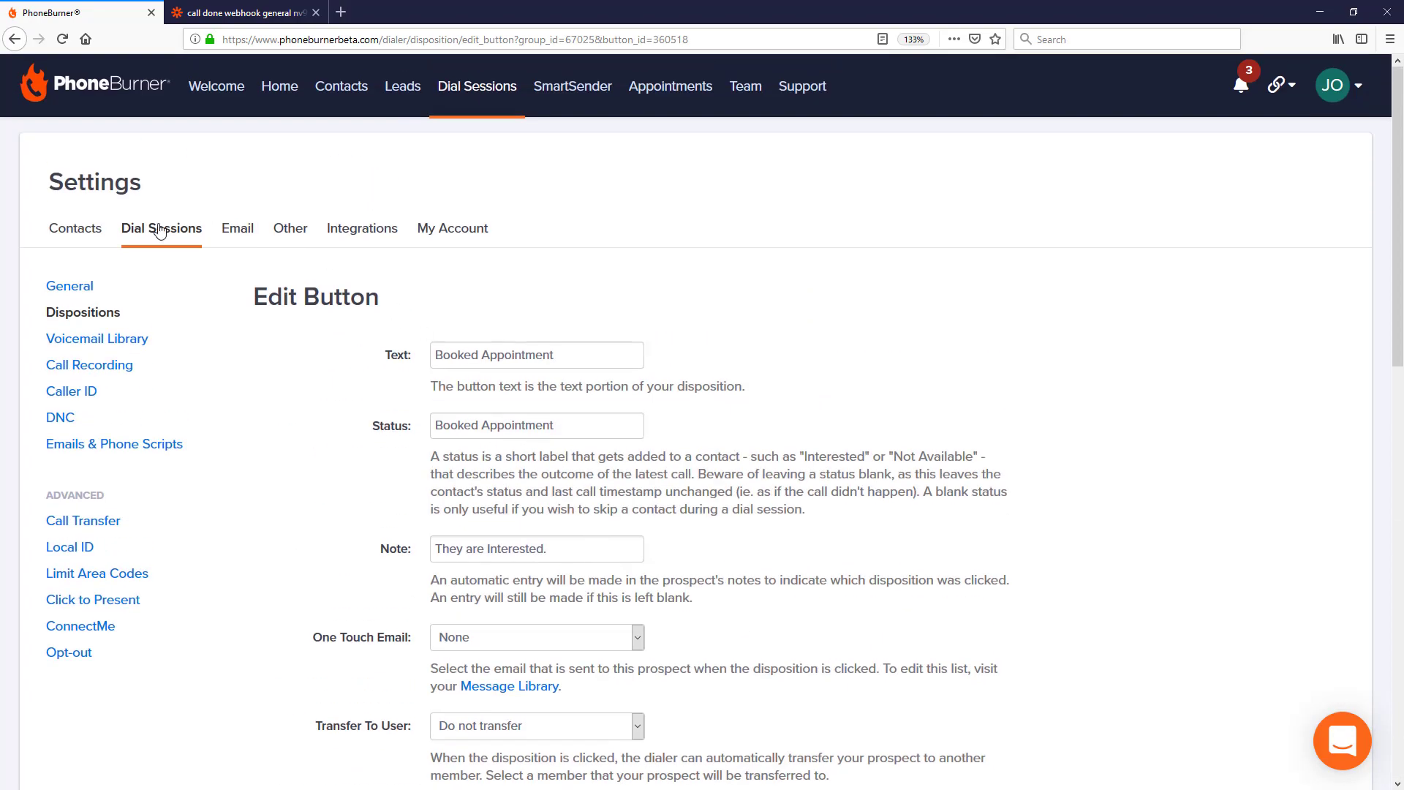
left_click(85, 317)
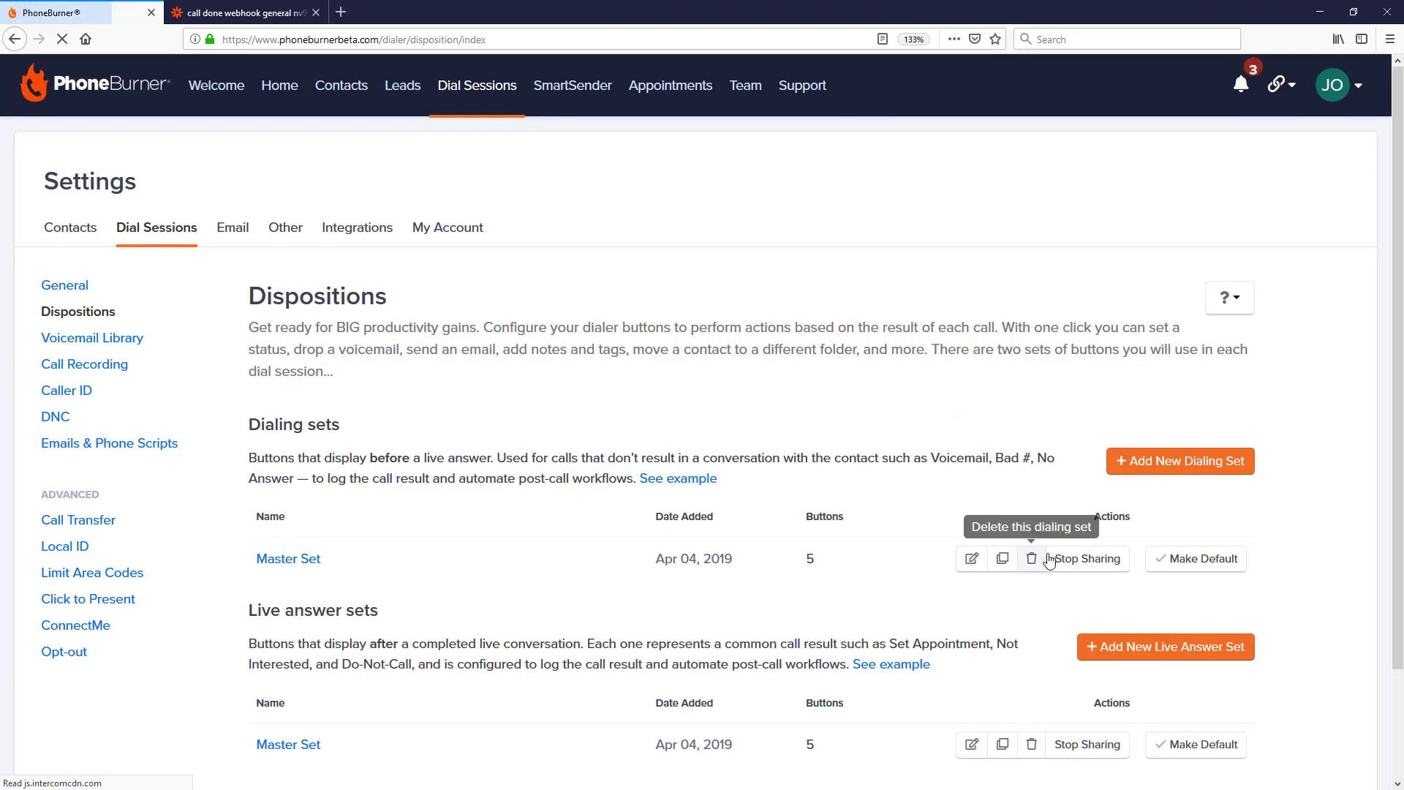